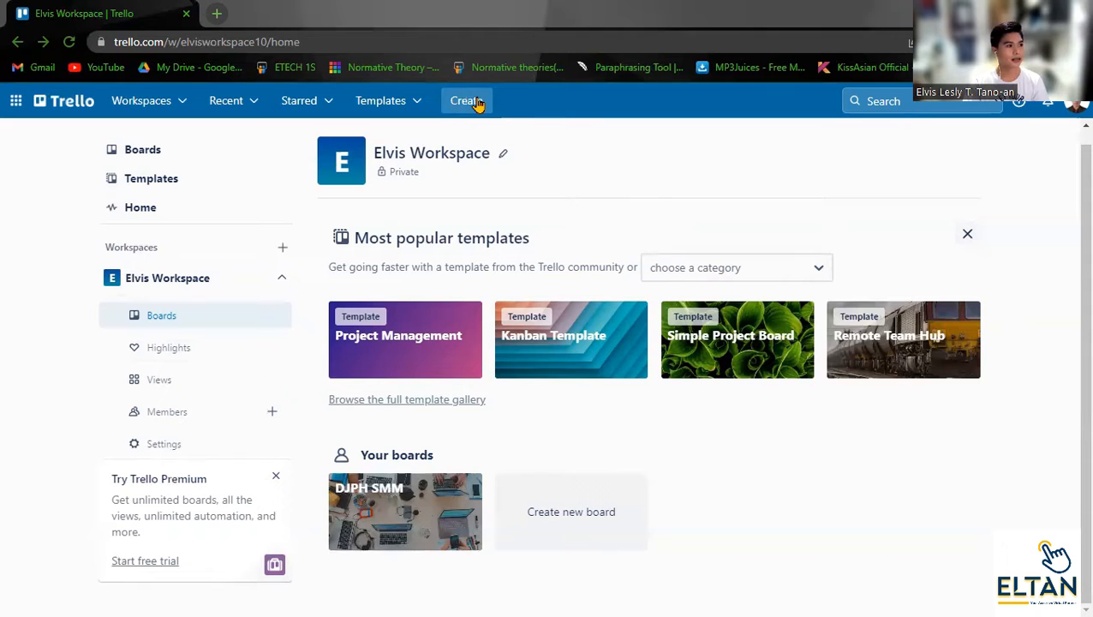
Start a new board titled Special Project with the solid orange background.
left_click(478, 103)
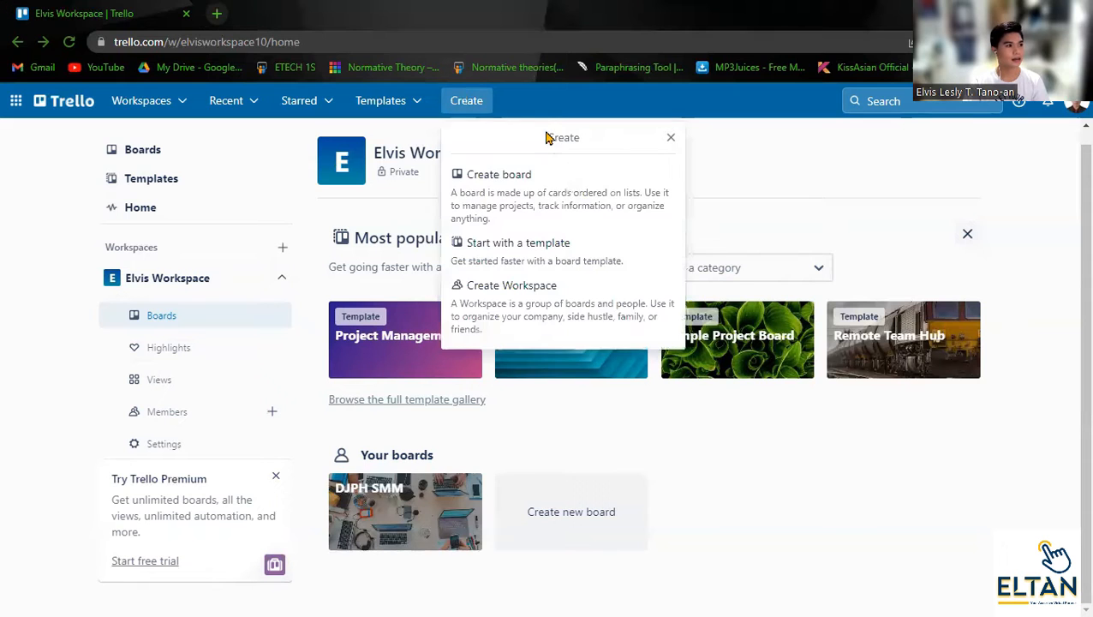
left_click(589, 199)
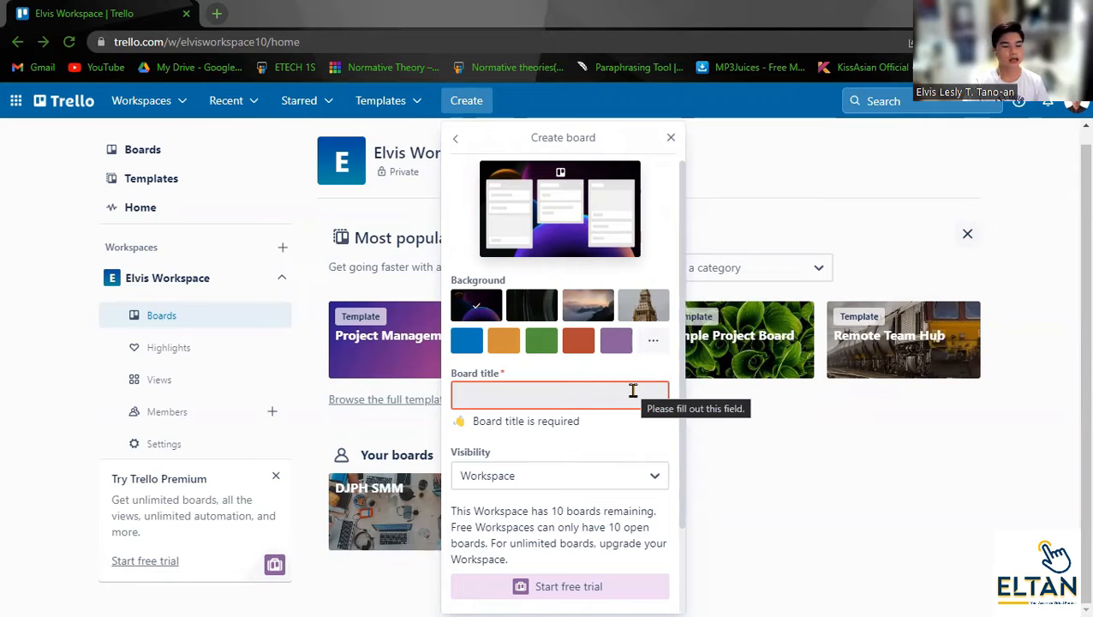
left_click(606, 394)
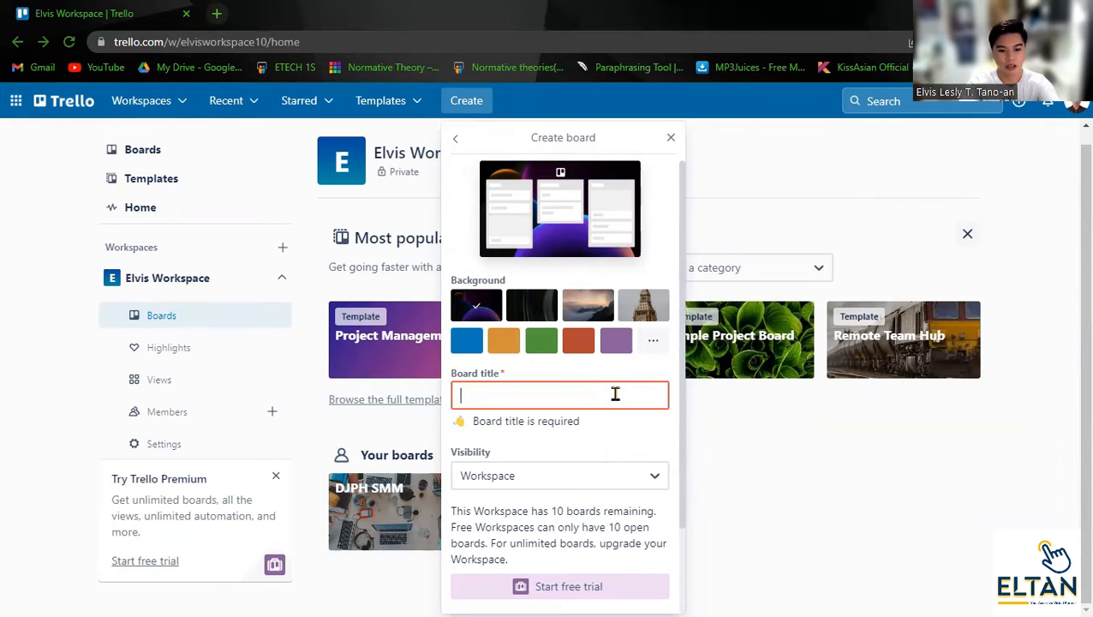
type("Spcail")
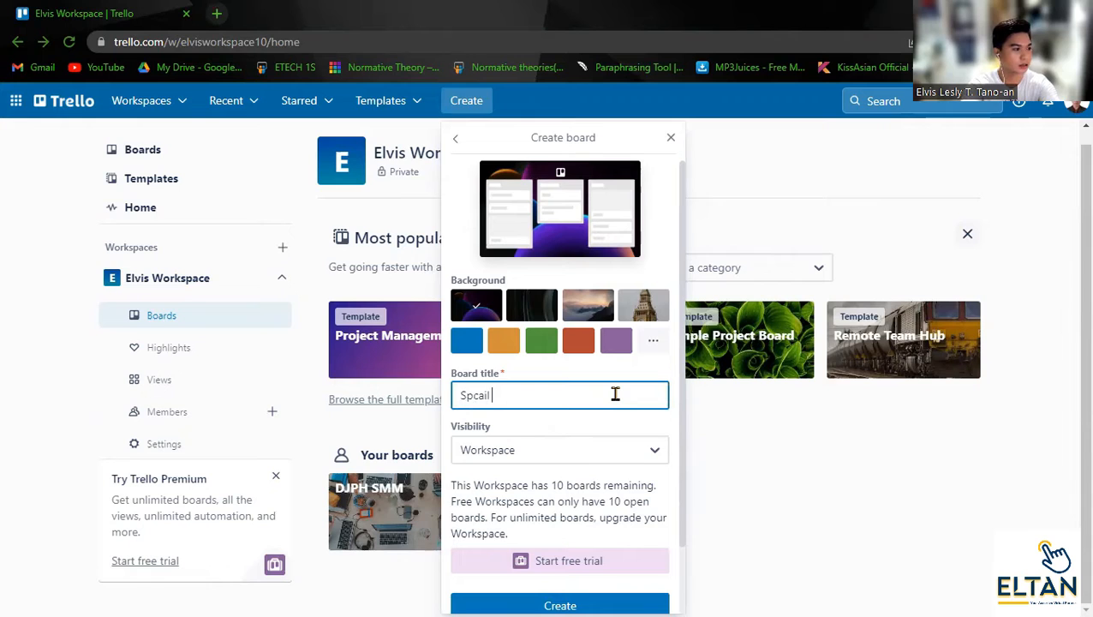
key("BackSpace")
key("BackSpace")
key("BackSpace")
key("BackSpace")
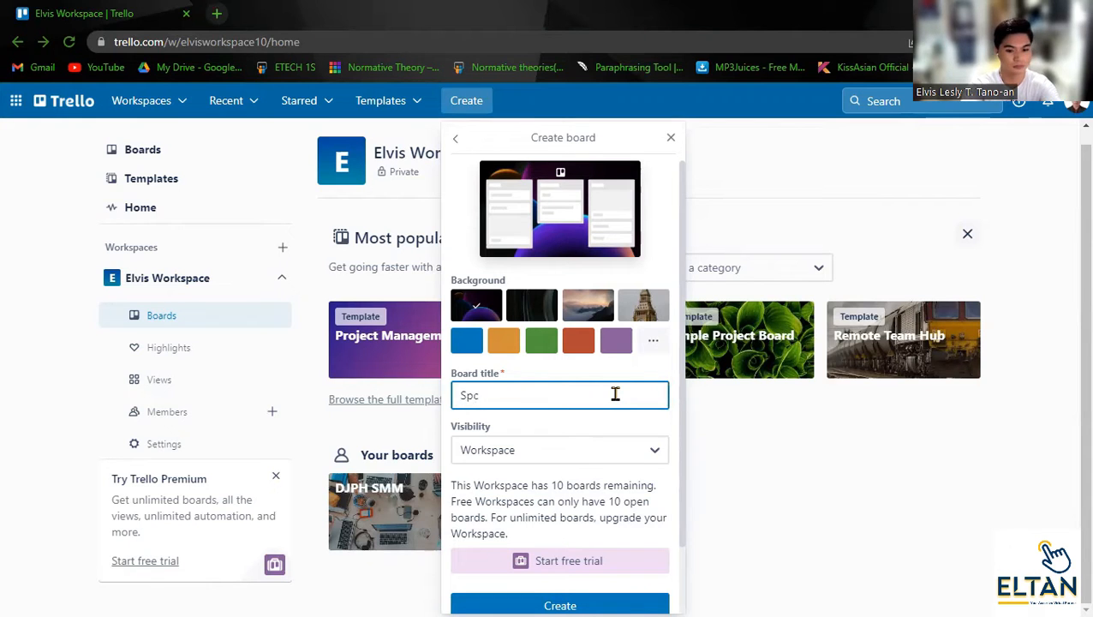
type("ecial Projec")
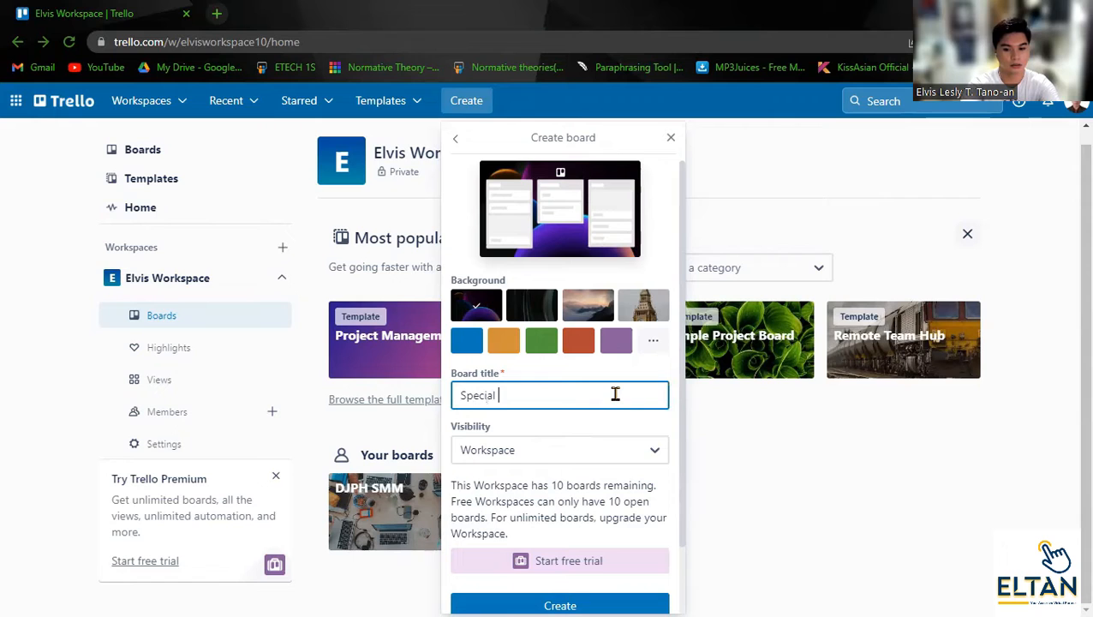
type("t")
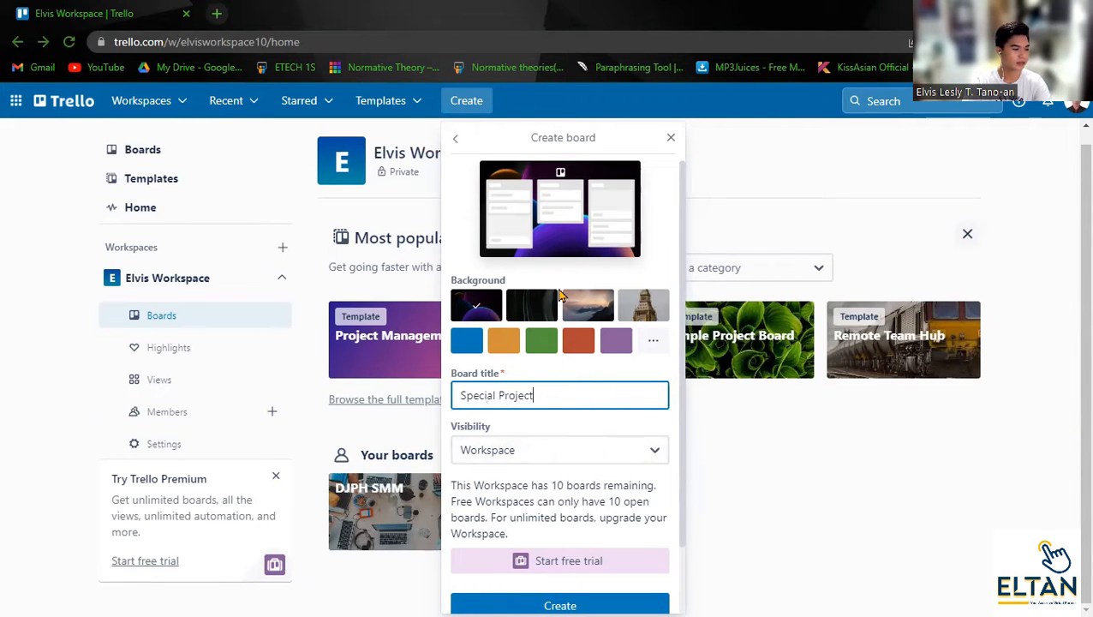
left_click(538, 306)
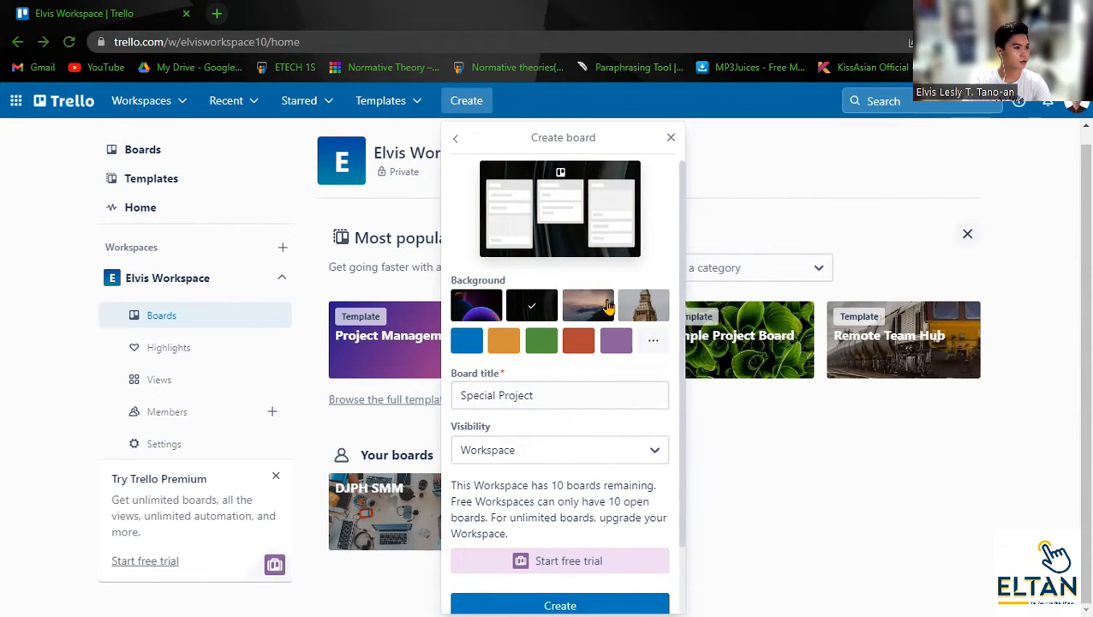
left_click(503, 340)
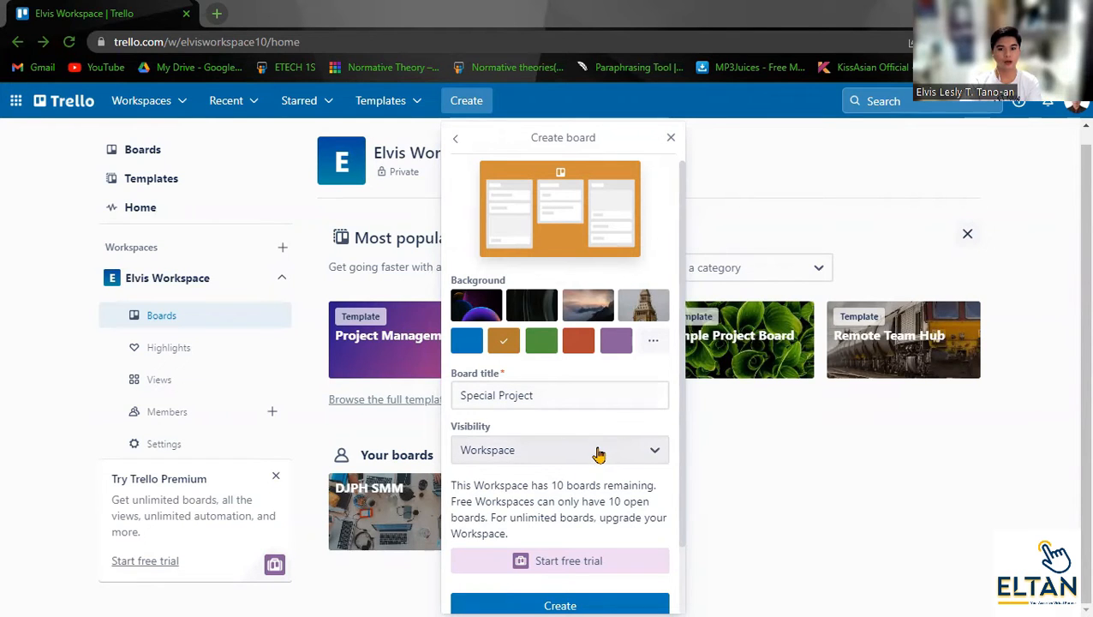
Set the new board's visibility to Private and create the board.
left_click(568, 454)
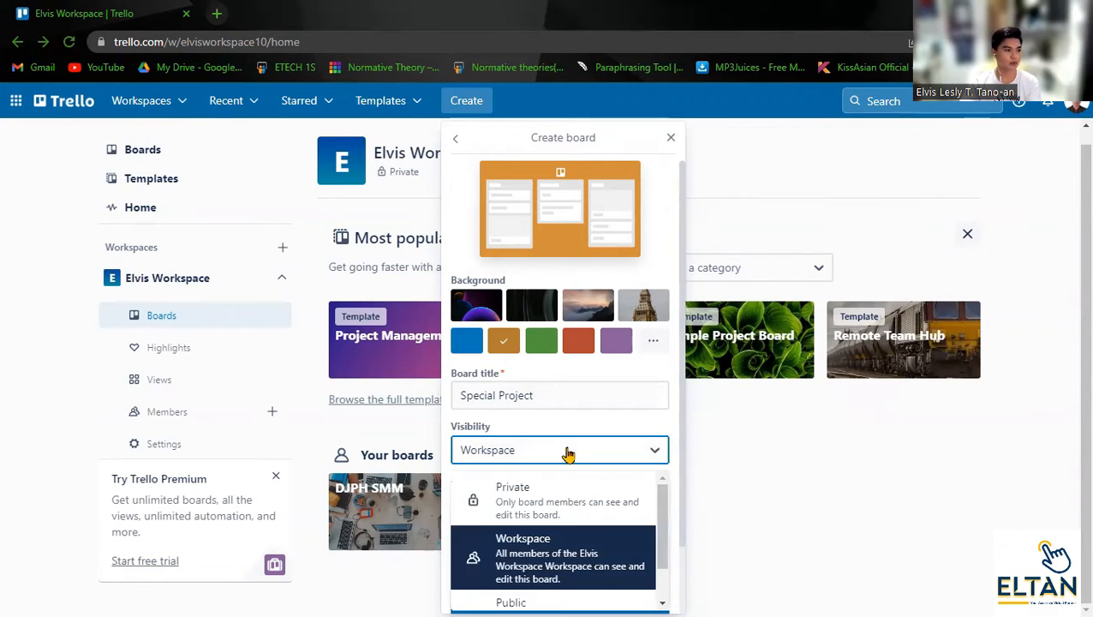
scroll(588, 490, "down", 1)
scroll(593, 490, "up", 1)
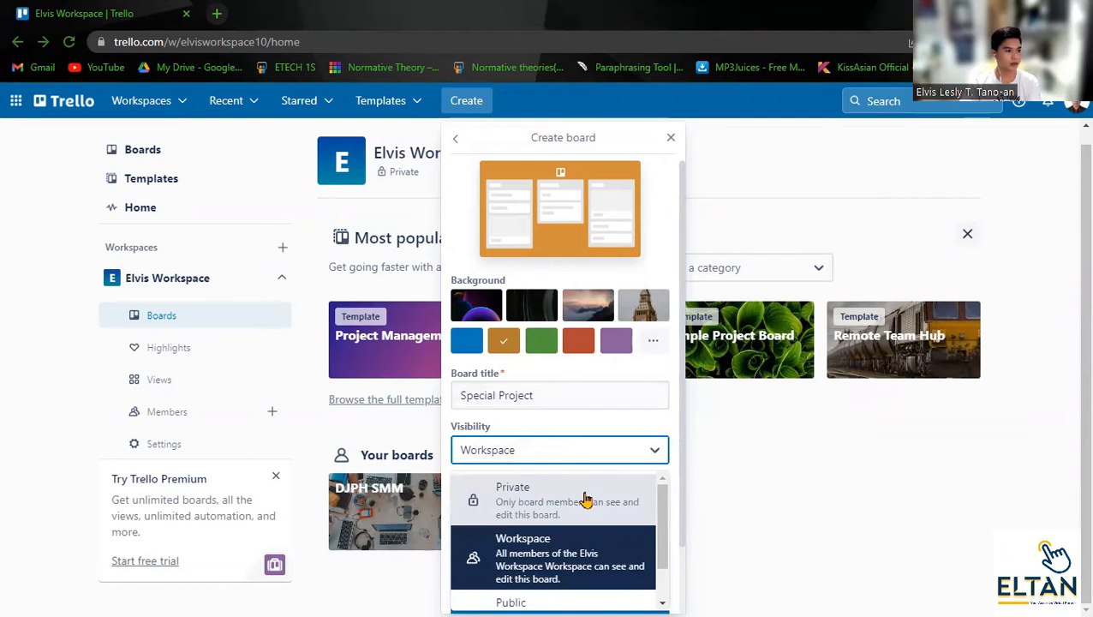
left_click(586, 500)
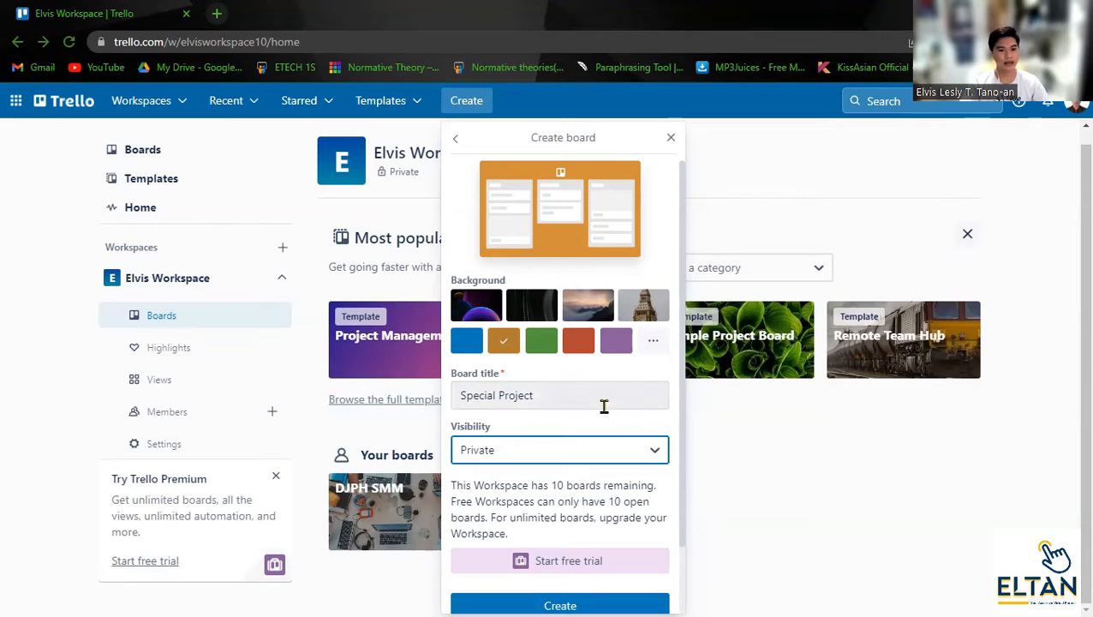
left_click(591, 599)
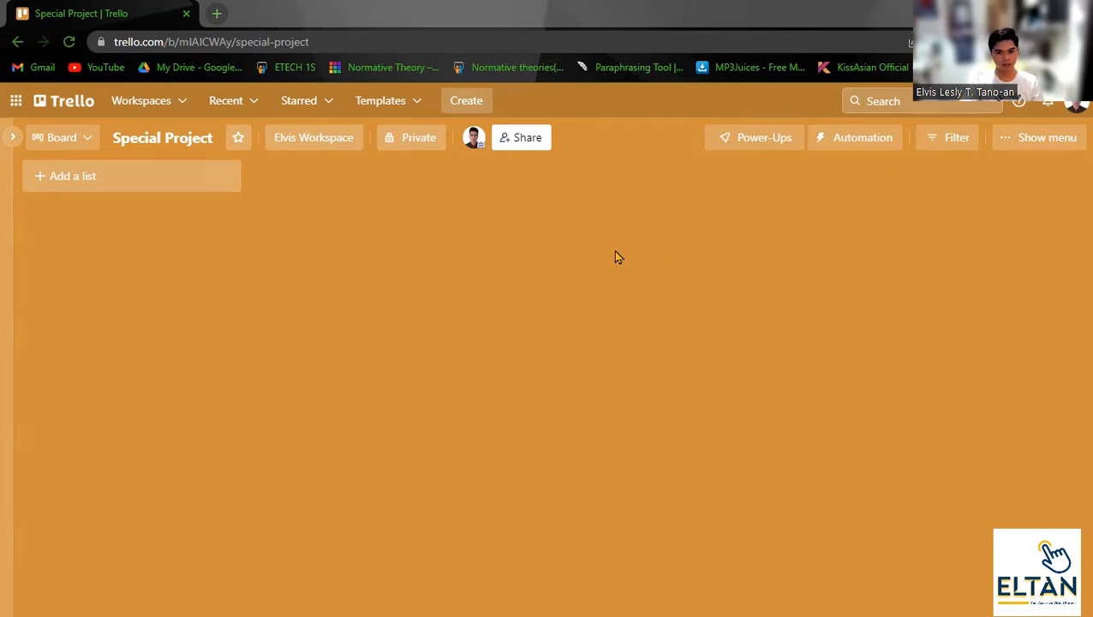
Add two lists named Ideas and To Do to the Special Project board.
left_click(103, 177)
type("Ideas")
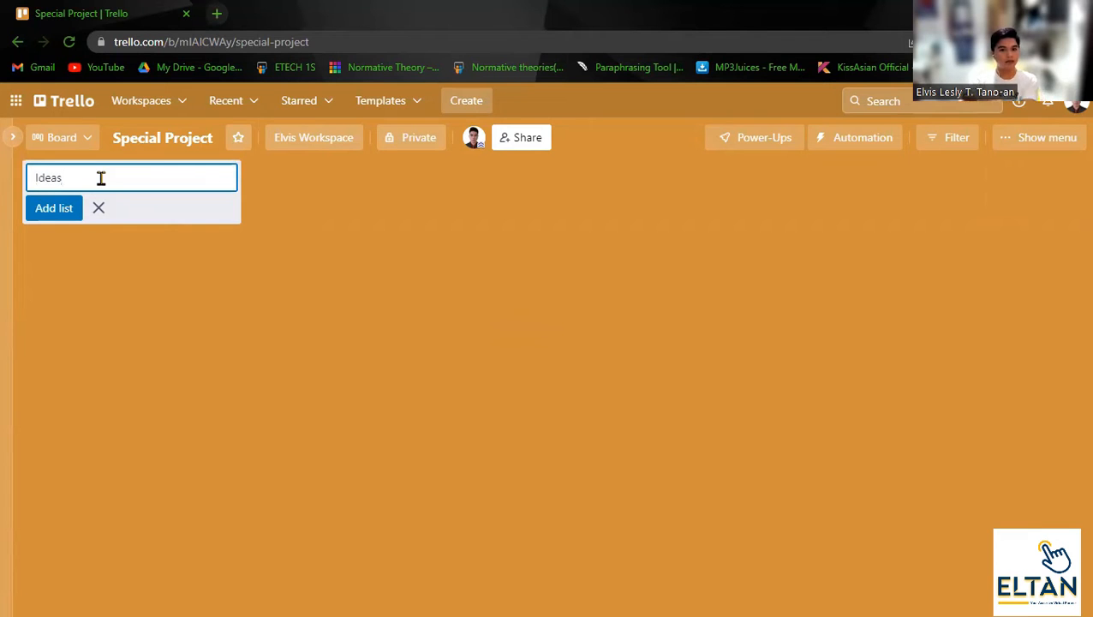
left_click(62, 214)
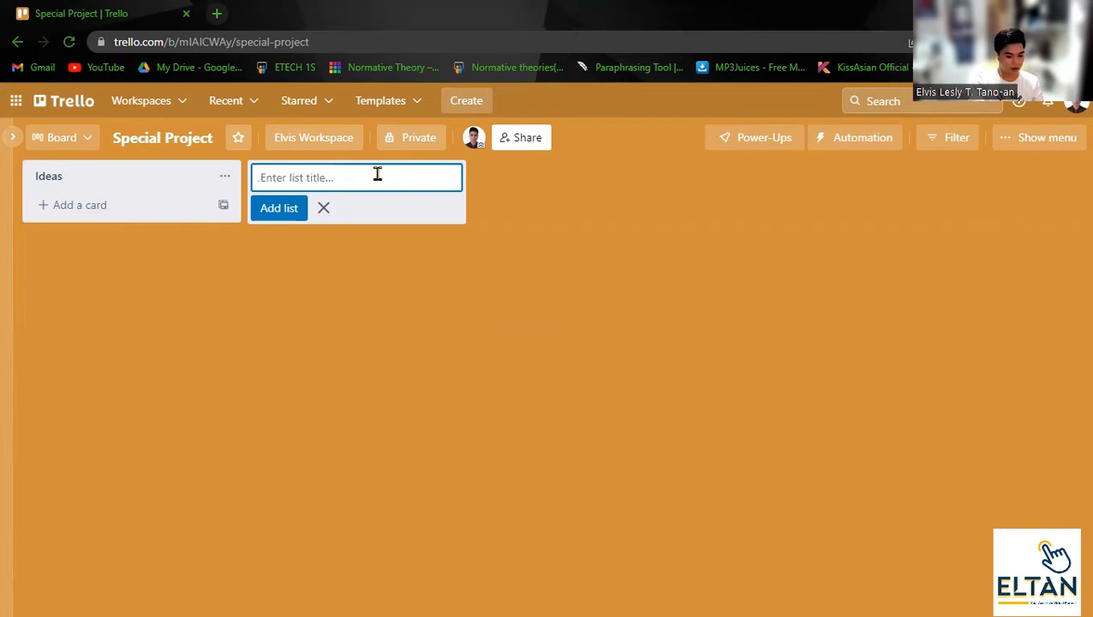
type("To Do")
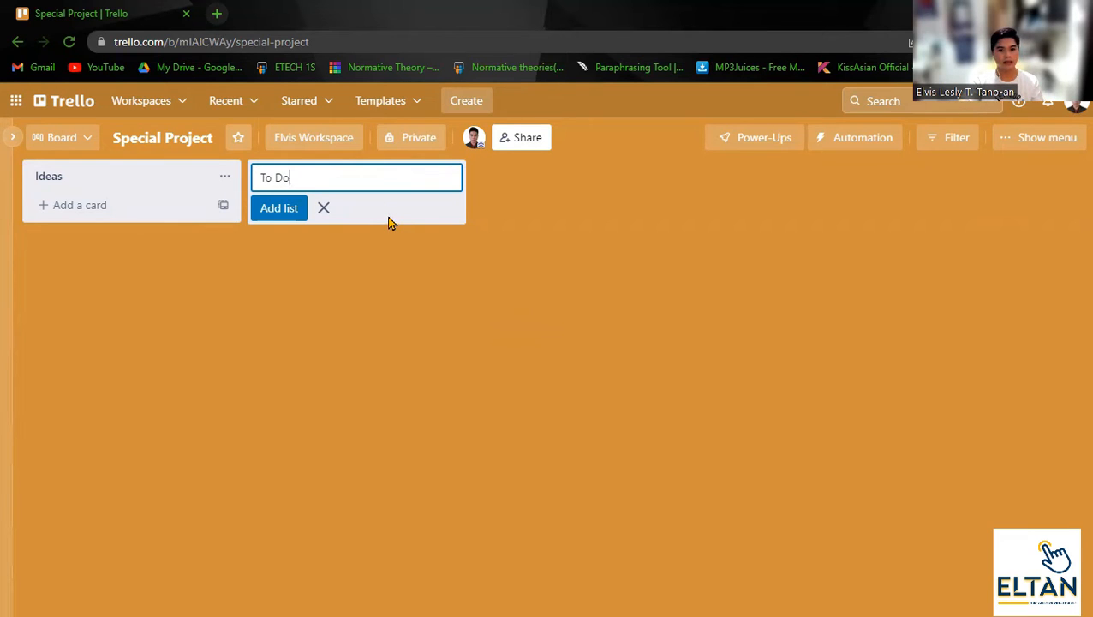
left_click(265, 213)
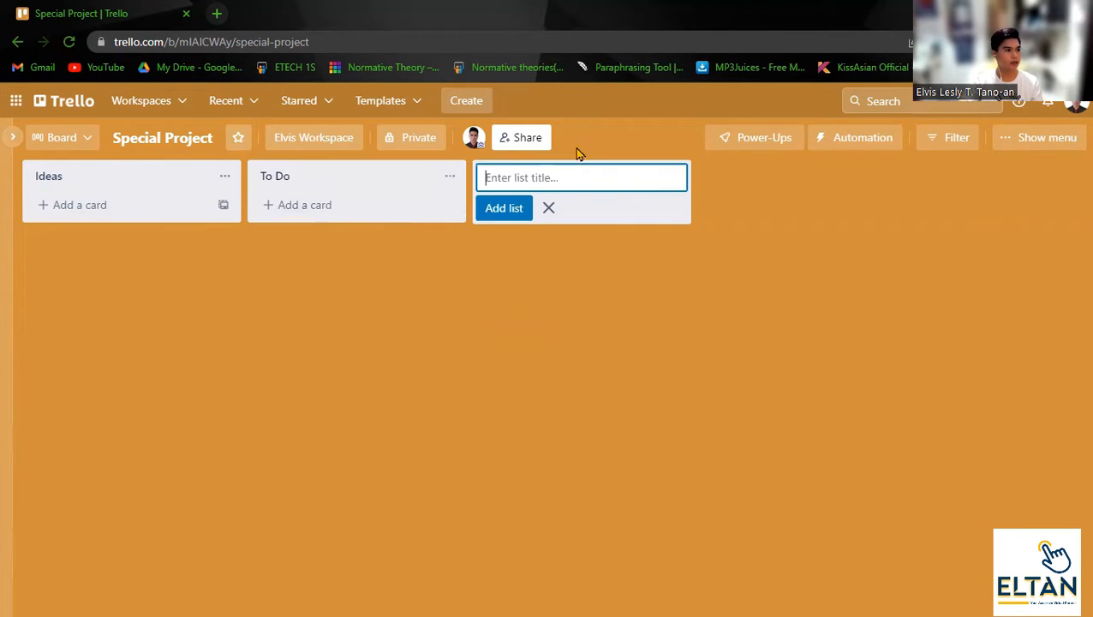
Add a list named Doing and enter Done as the title of the next list.
type("Doing")
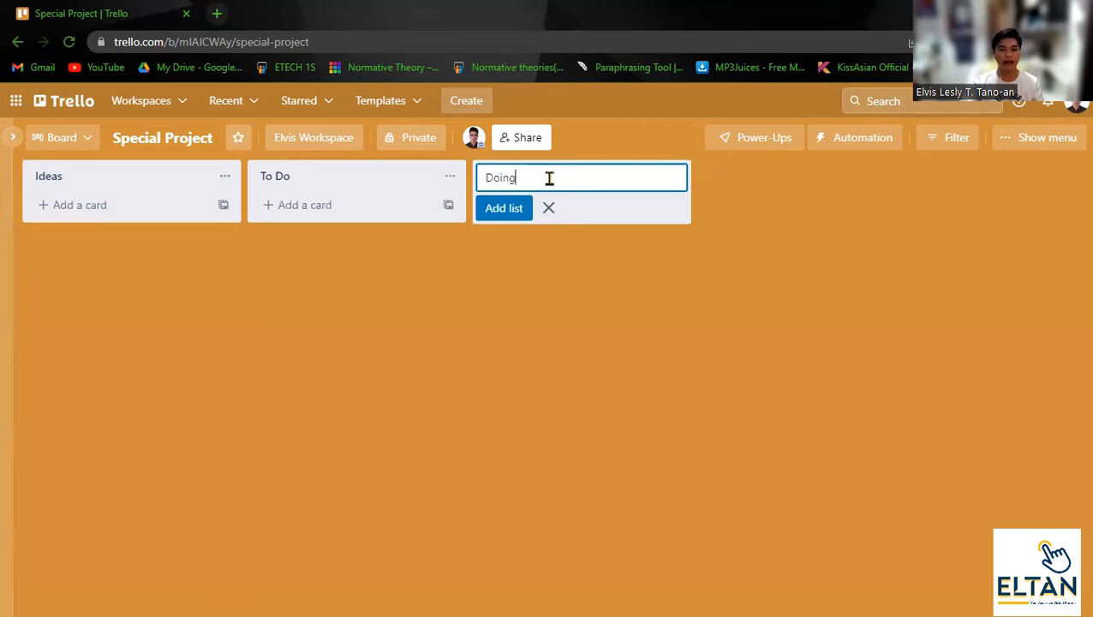
left_click(510, 210)
type("Done")
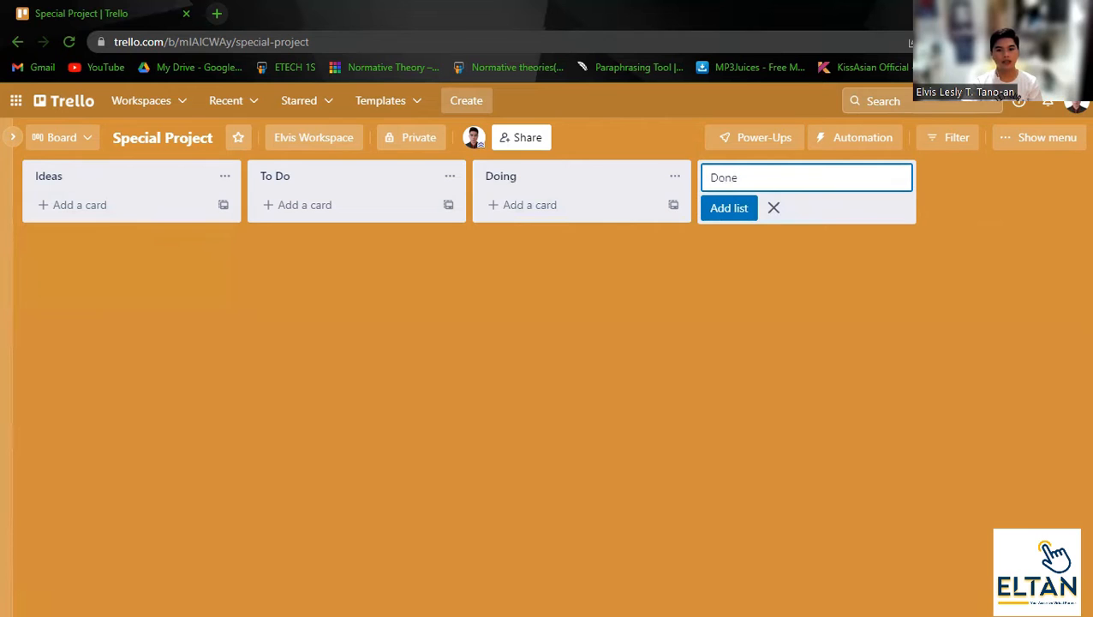
left_click_drag(194, 180, 121, 179)
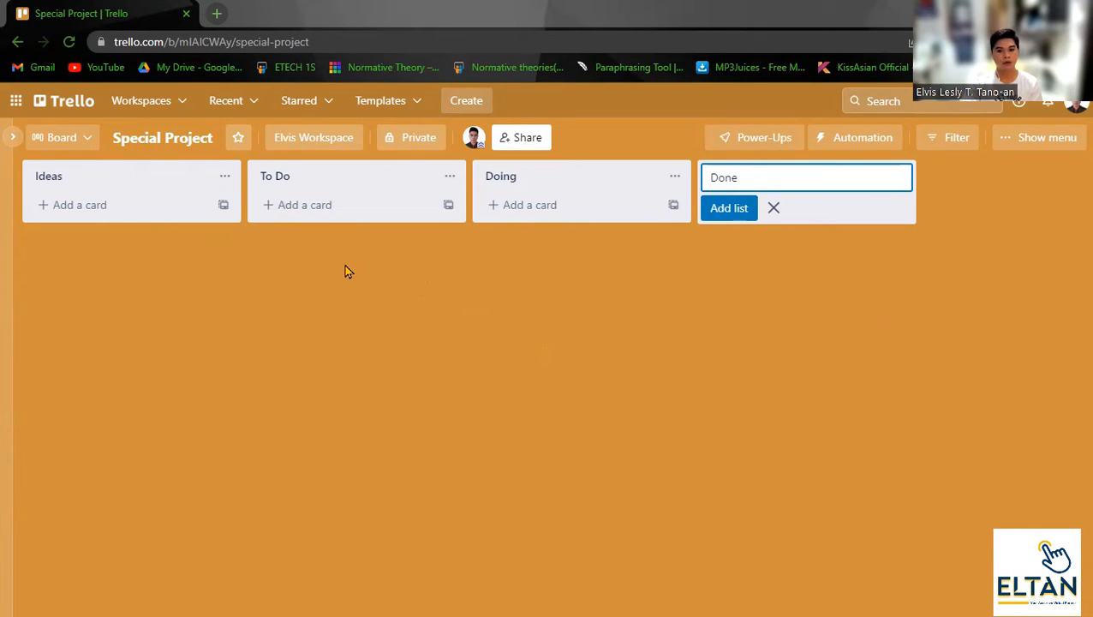
Add a card titled Thesis to the Ideas list.
left_click(102, 206)
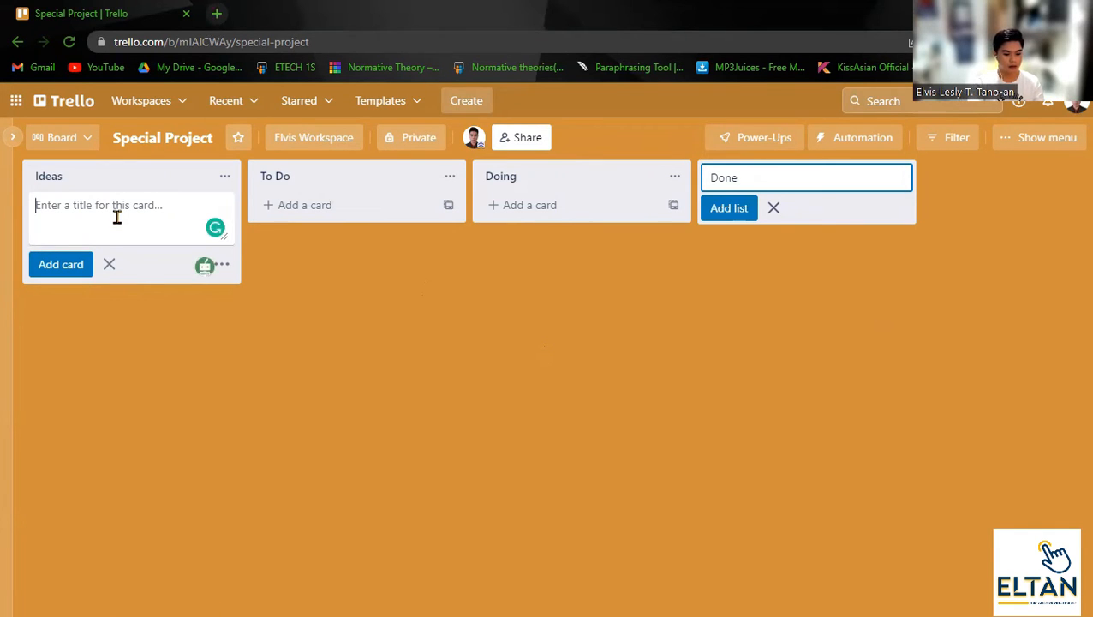
type("Thesis")
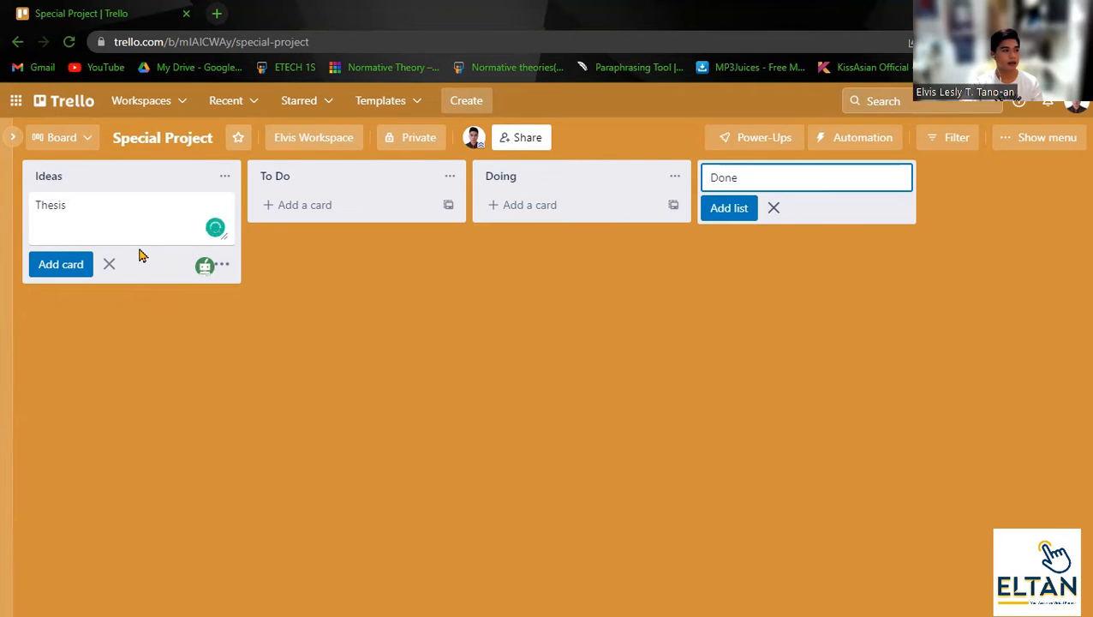
left_click(65, 267)
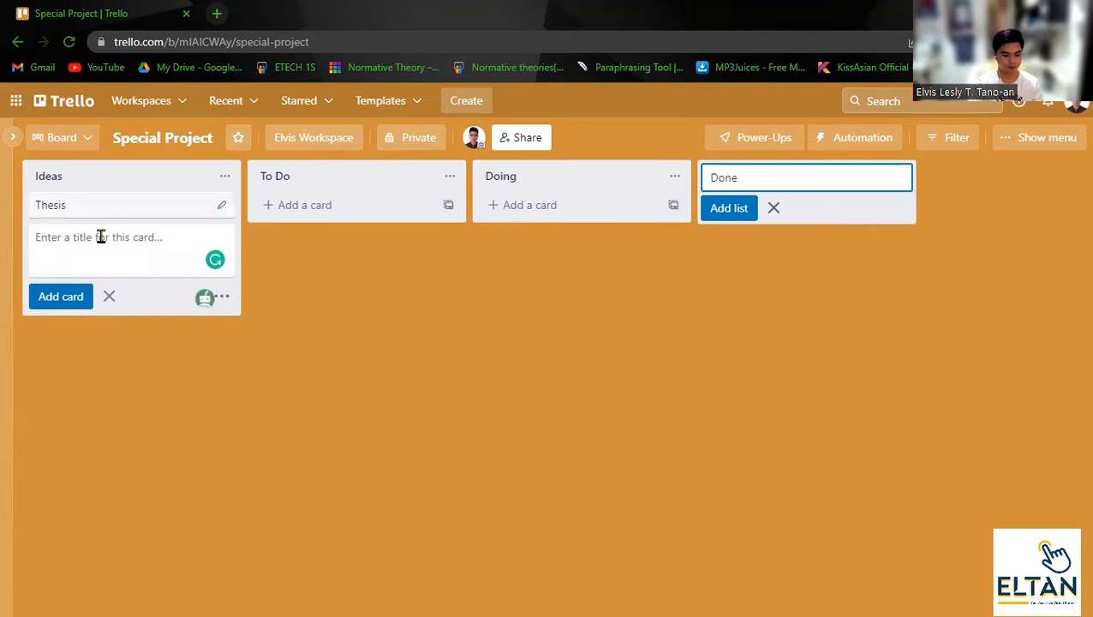
Add a second card to the Ideas list titled "Email my team about next weeks' Meeting".
type("Meeting")
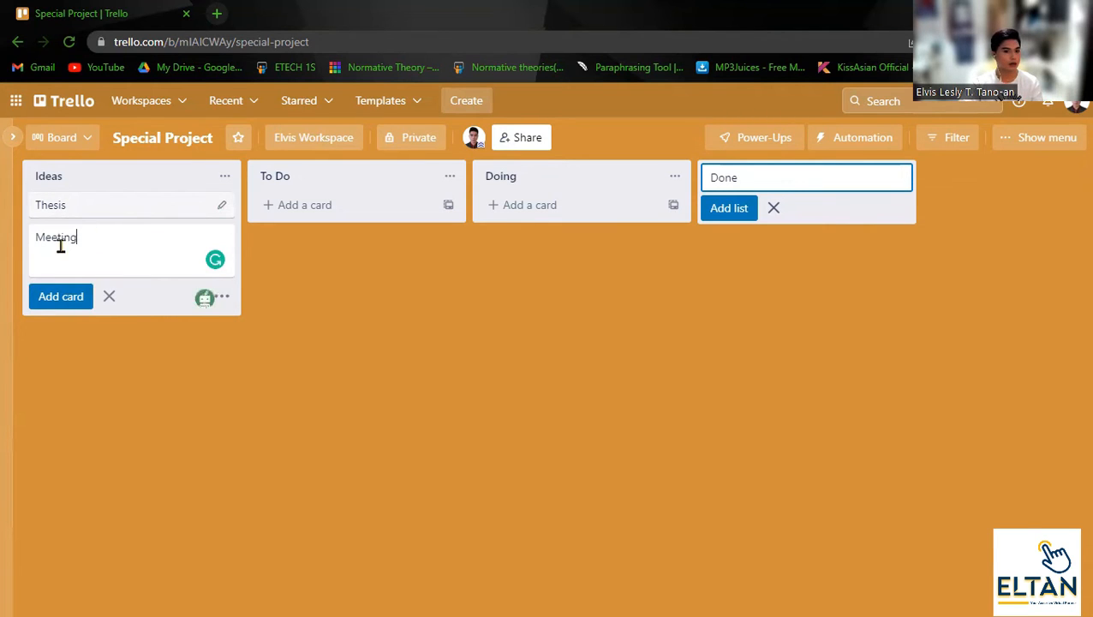
key("Home")
type("Email my team ")
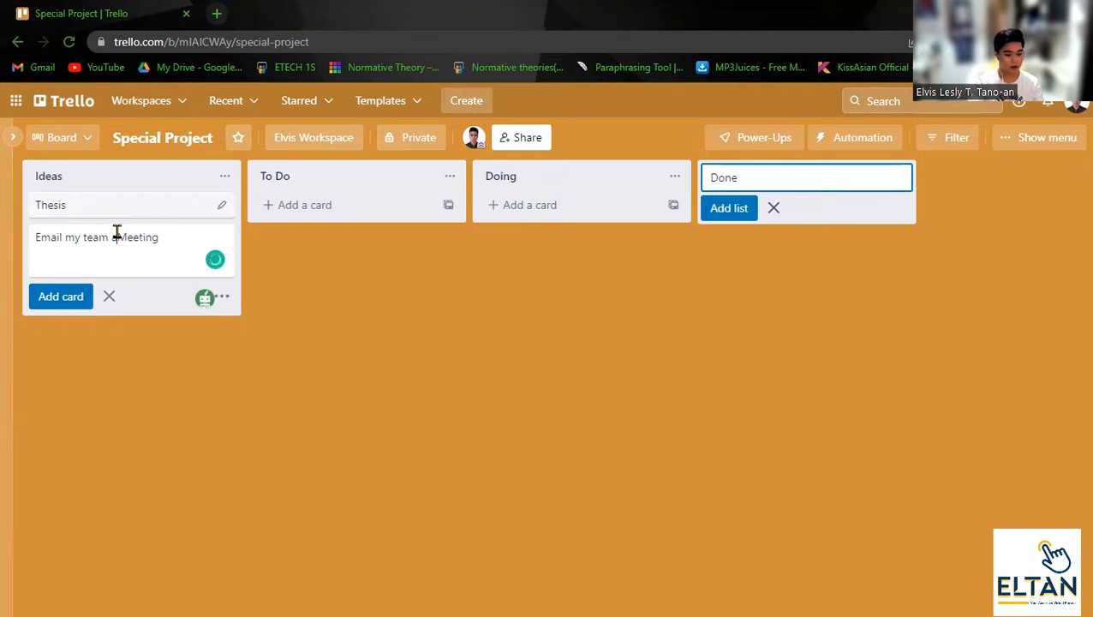
type("about nex")
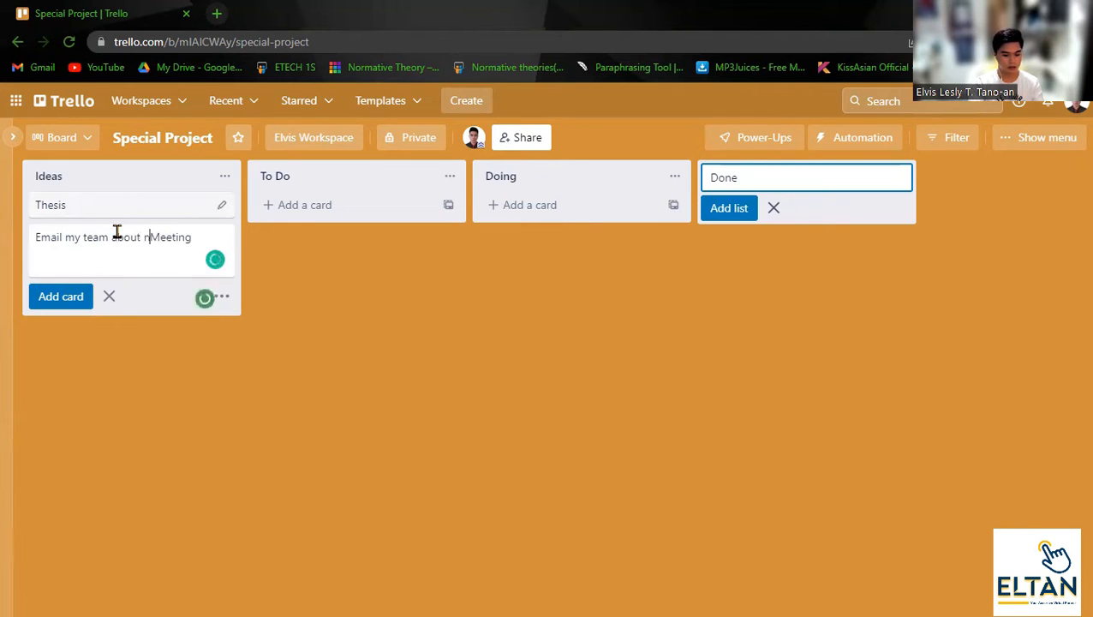
type("t weeks")
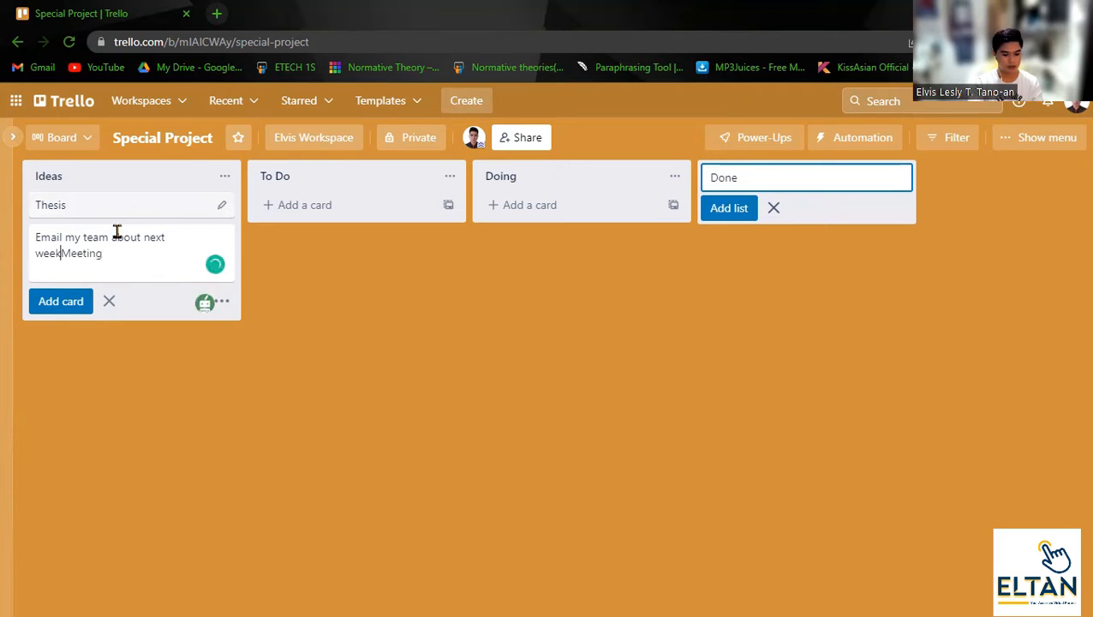
type("'")
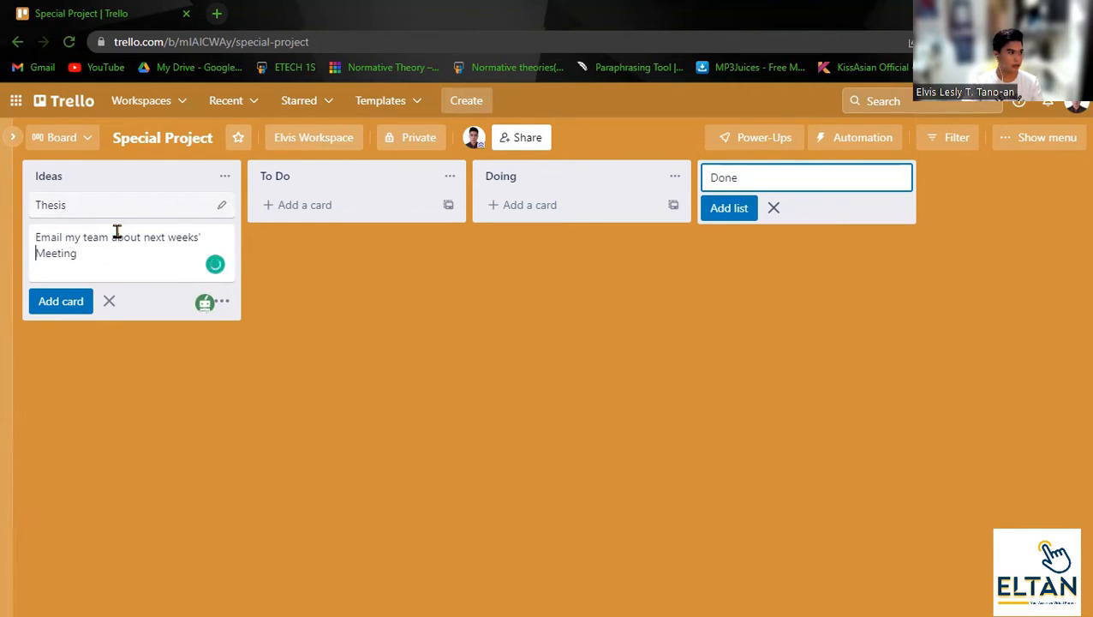
key("Return")
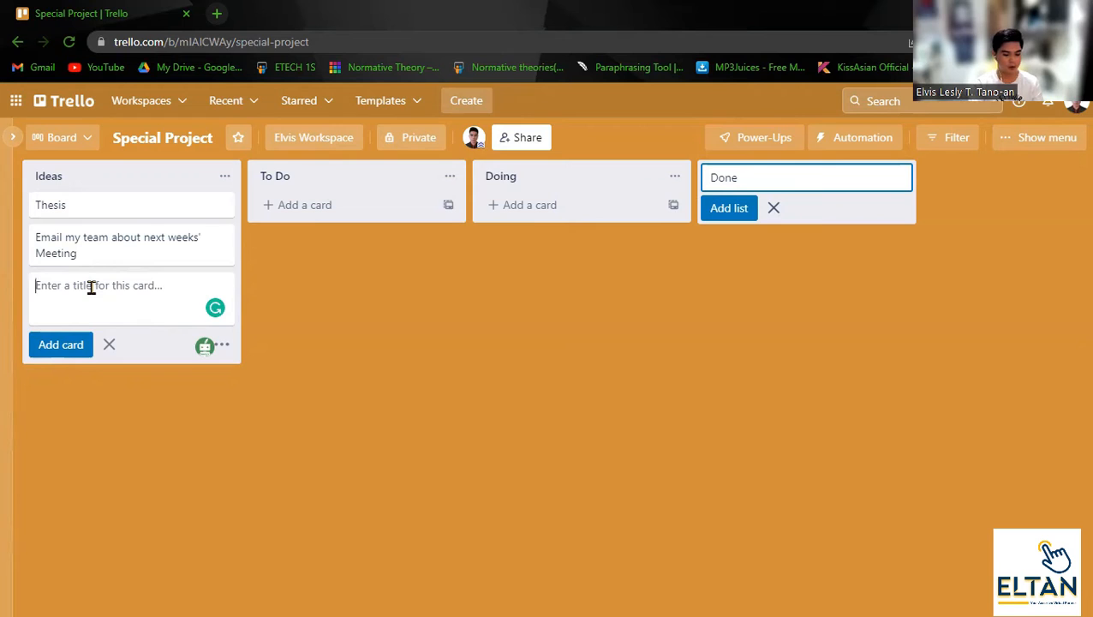
Enter "Create a new website" as the title of a third card in the Ideas list.
type("I")
key("BackSpace")
type("Create ")
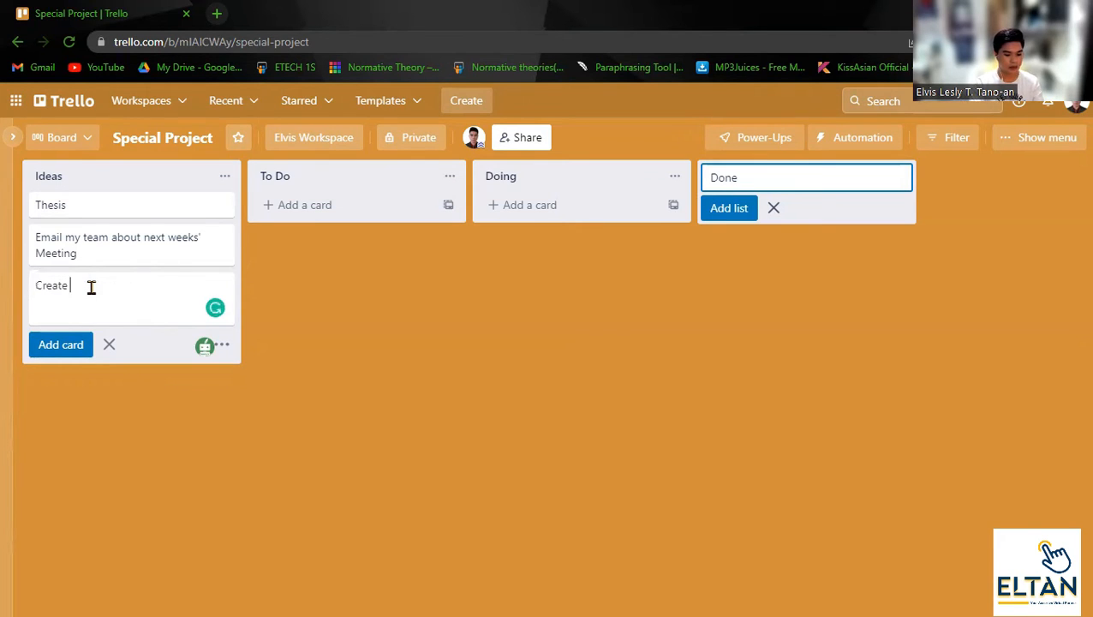
type("a new website")
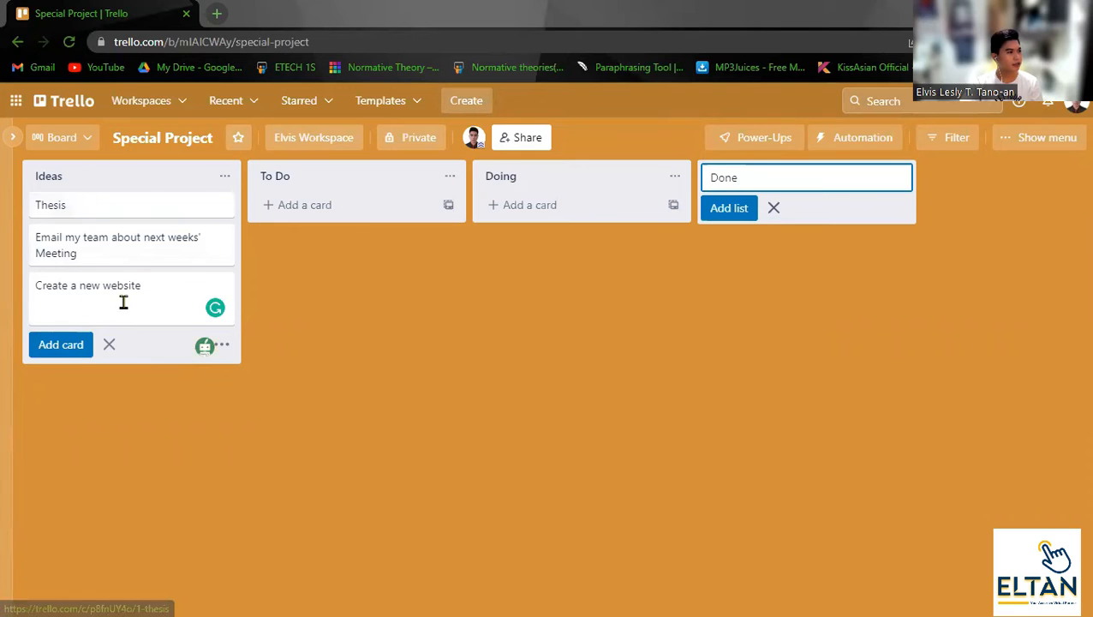
Move the Thesis and team email cards from Ideas to To Do, and advance Thesis to the Doing list.
left_click_drag(75, 209, 307, 207)
left_click_drag(126, 215, 358, 229)
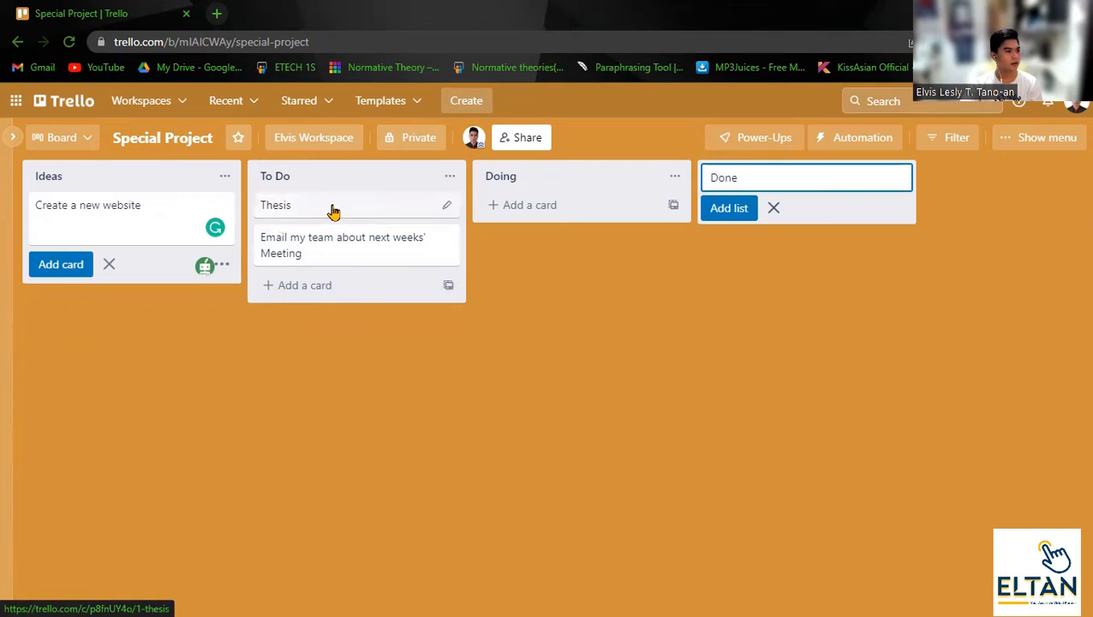
left_click_drag(327, 211, 557, 207)
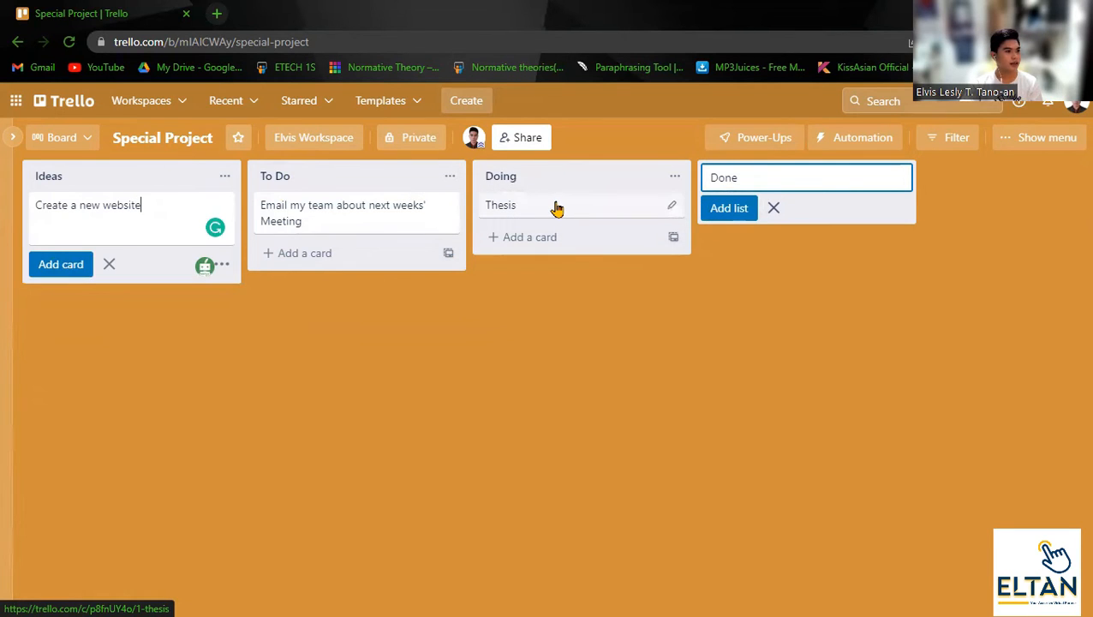
Add the Done list to the board and move the Thesis card from Doing into it.
left_click_drag(556, 211, 773, 211)
left_click(775, 212)
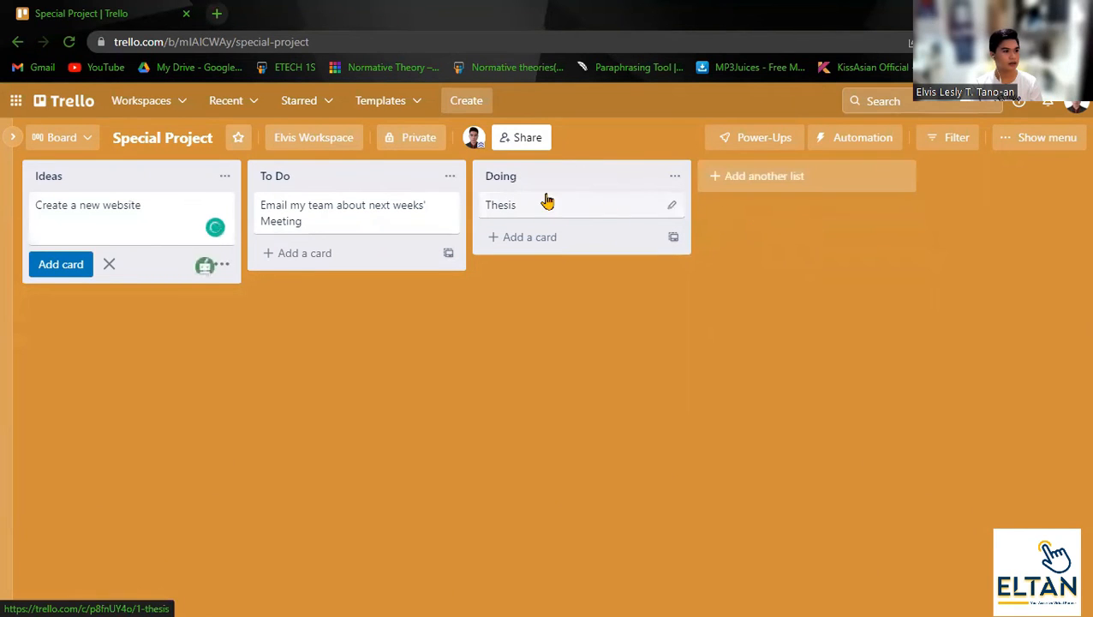
left_click(809, 178)
left_click(738, 208)
left_click_drag(525, 208, 745, 212)
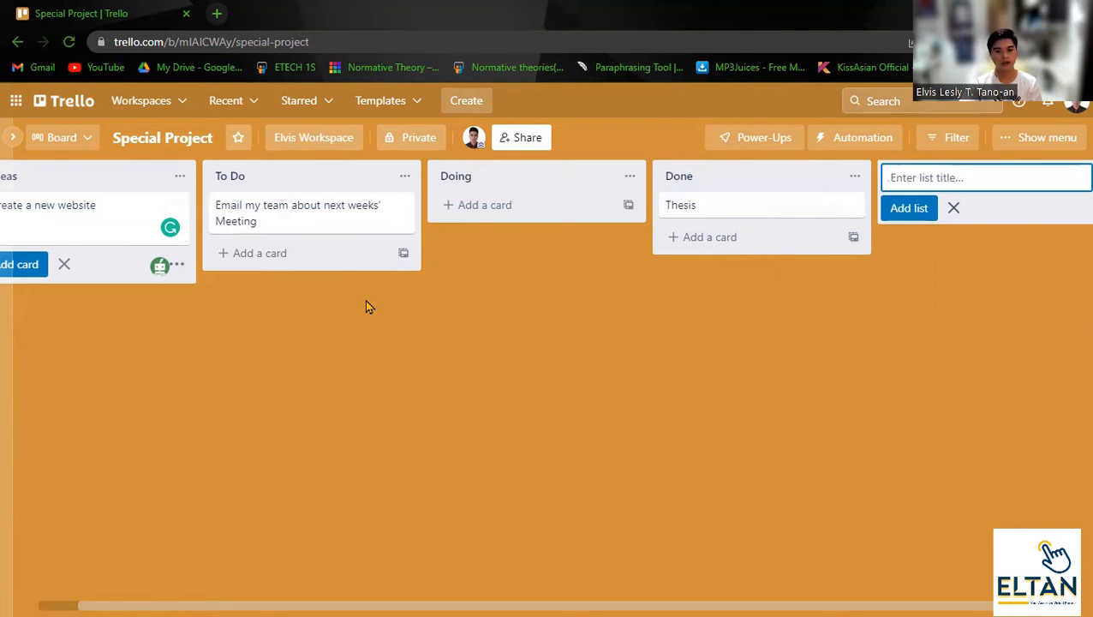
Reorder the board's lists to To Do, Ideas, Done, Doing.
left_click_drag(137, 176, 390, 182)
left_click_drag(571, 174, 744, 193)
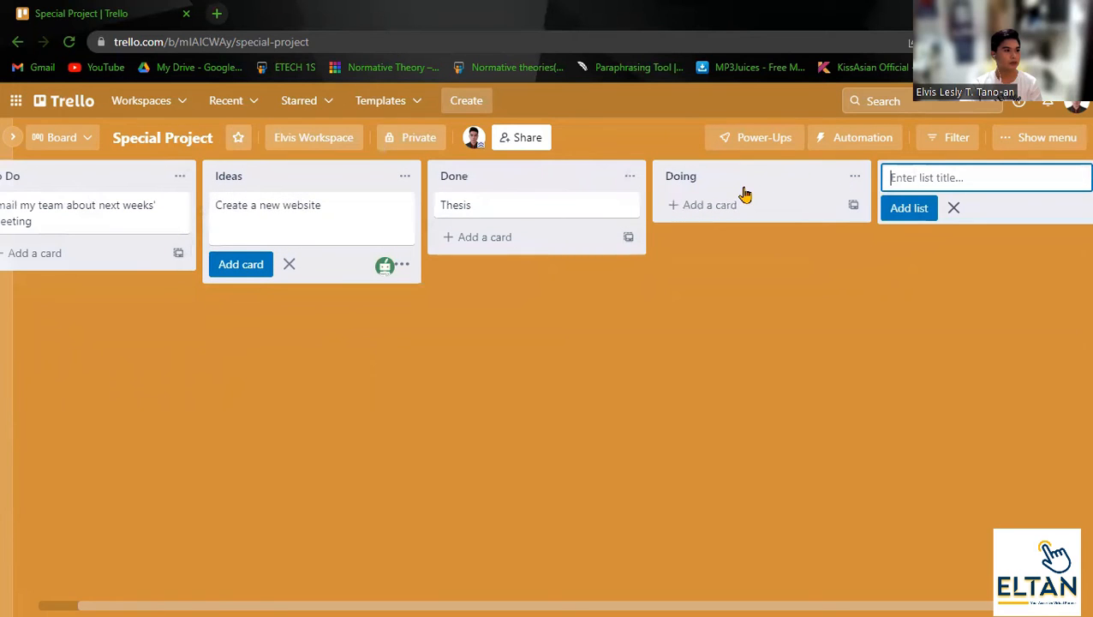
left_click_drag(254, 599, 207, 597)
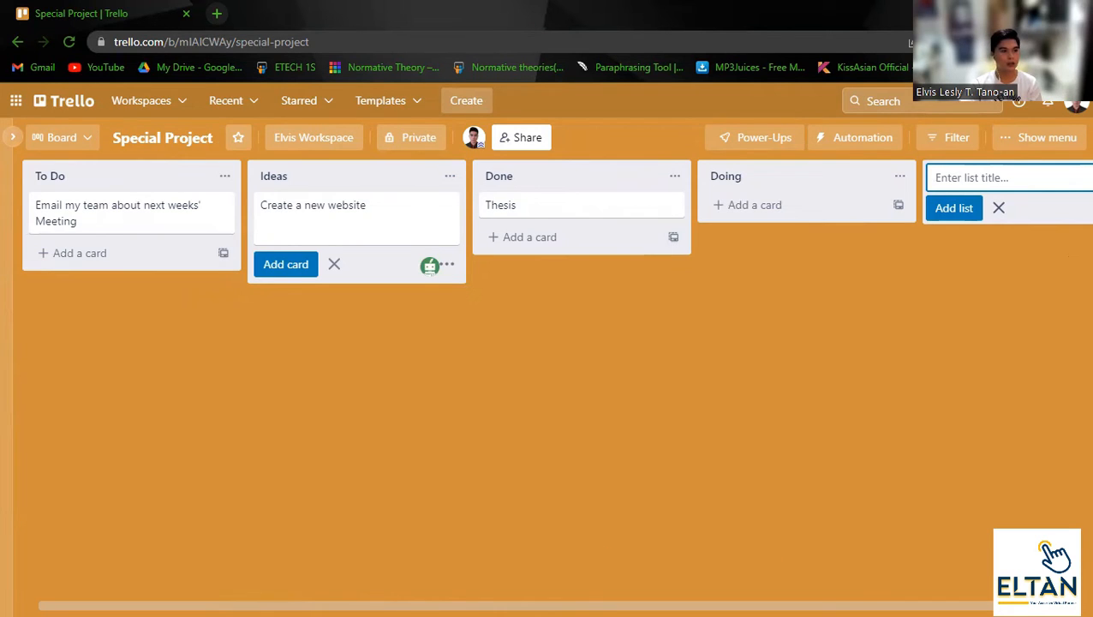
Finish adding the "Create a new website" card to the Ideas list and move it below Thesis in the Done list.
left_click(737, 171)
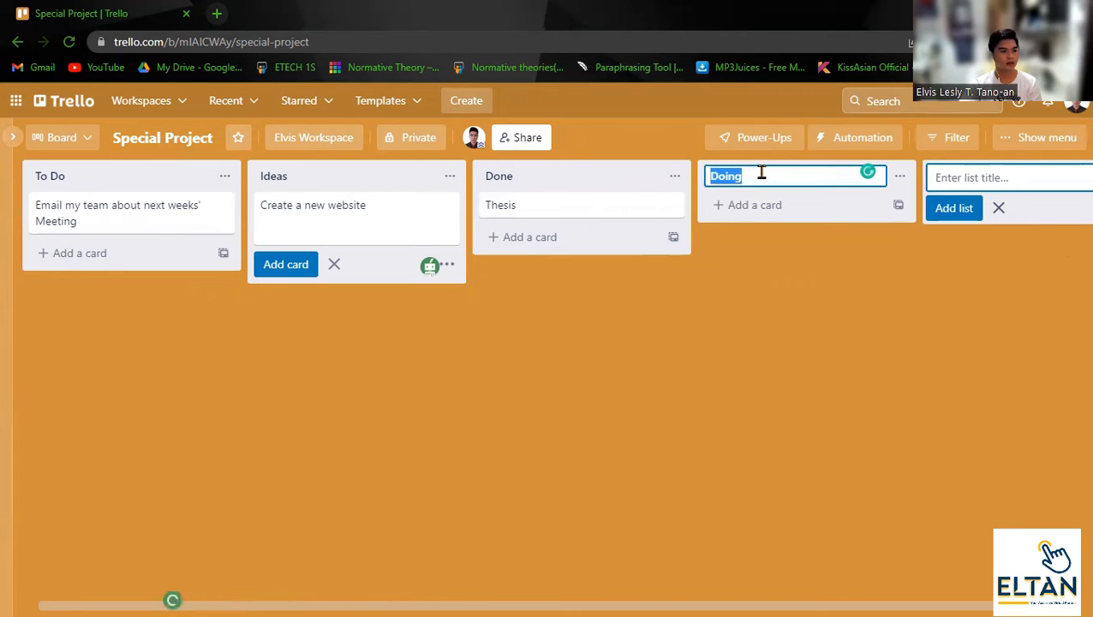
left_click(751, 173)
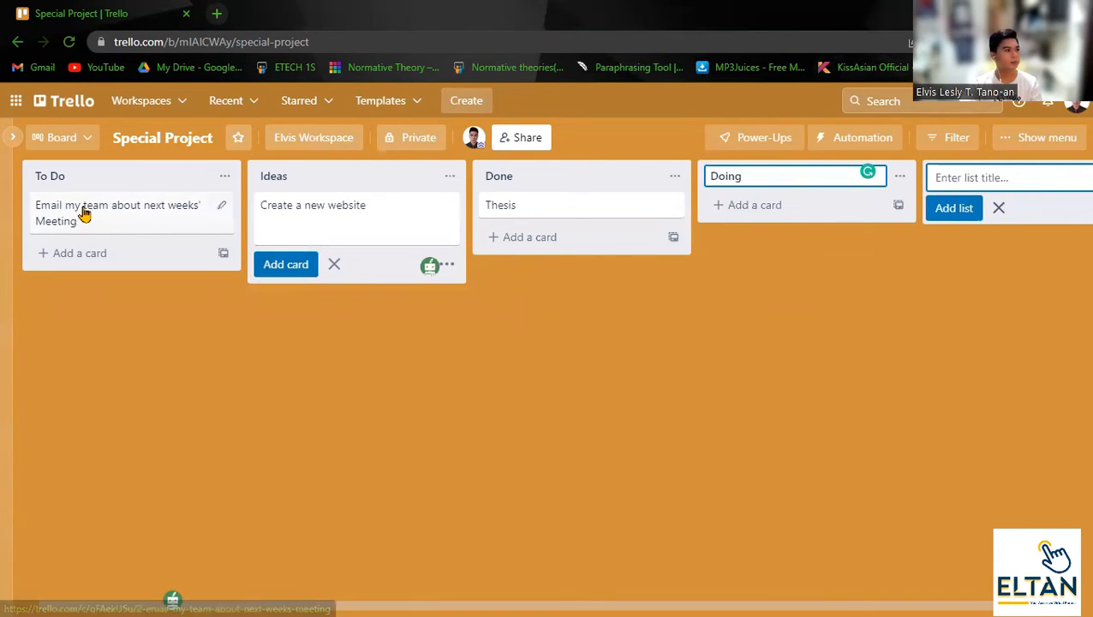
left_click_drag(375, 220, 360, 217)
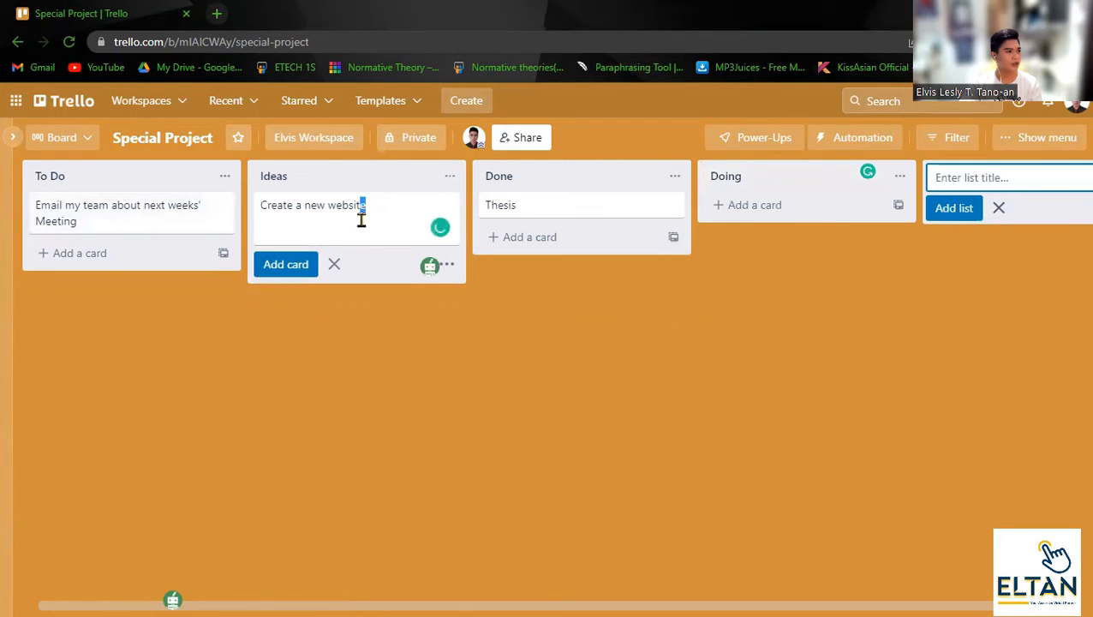
left_click(359, 300)
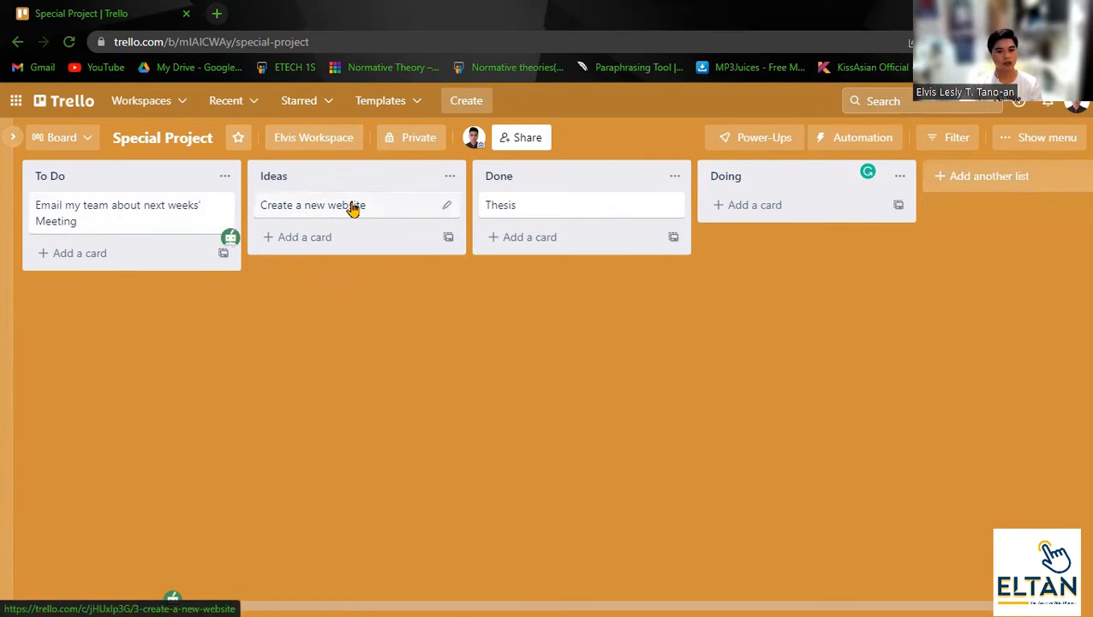
left_click_drag(350, 210, 588, 244)
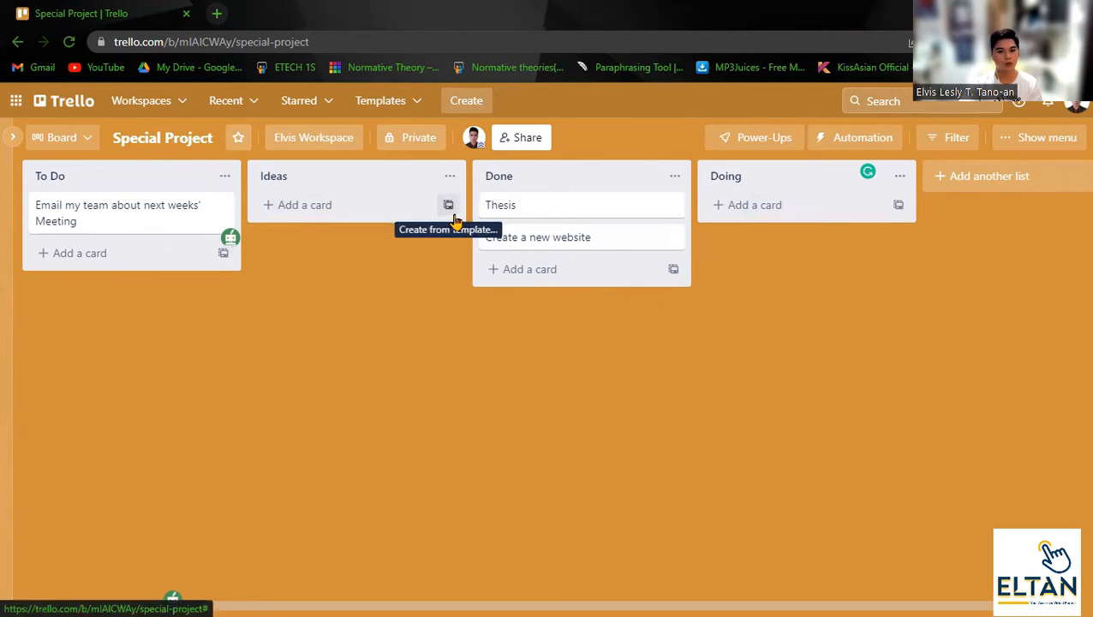
Describe the Thesis card with two lines: "Add 500 pages long contents" and "Needs to be submitted by the end of 2022".
left_click(549, 208)
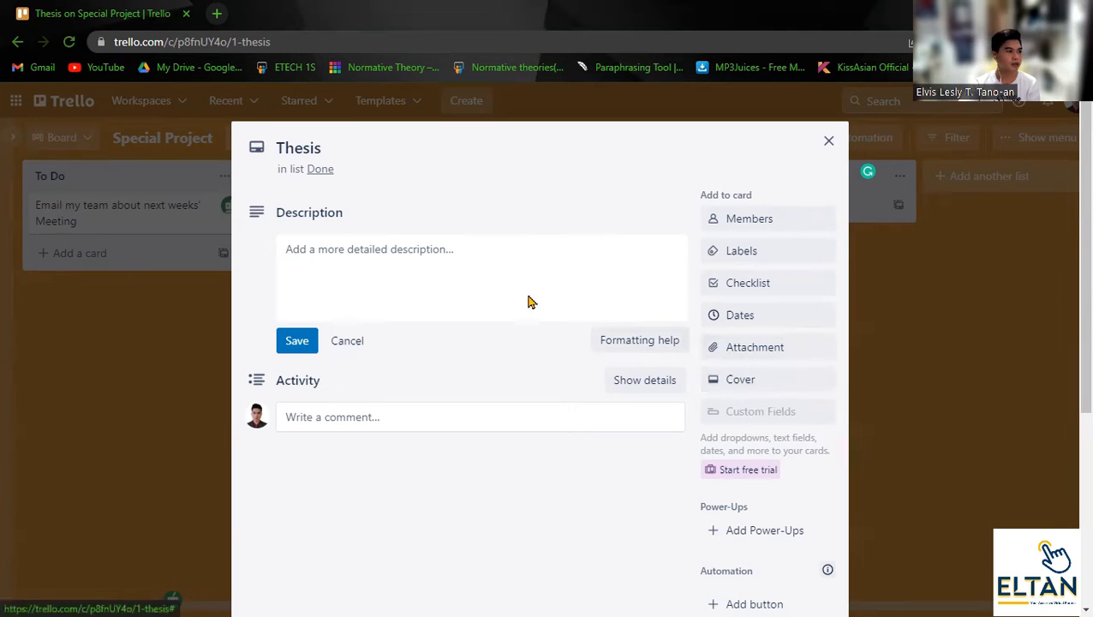
left_click(362, 262)
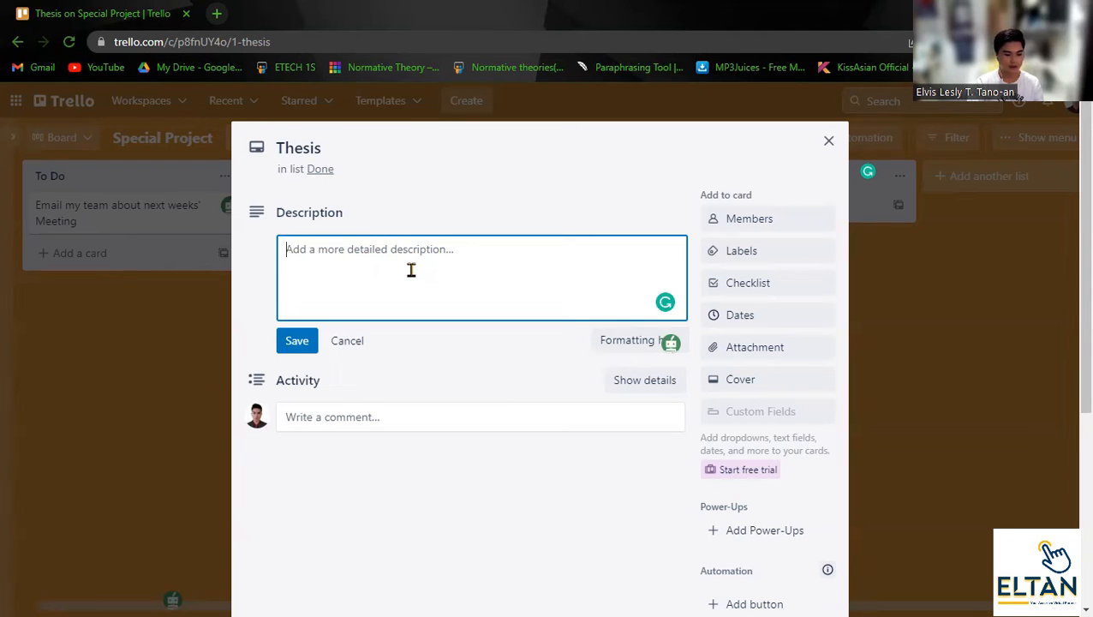
type("Add")
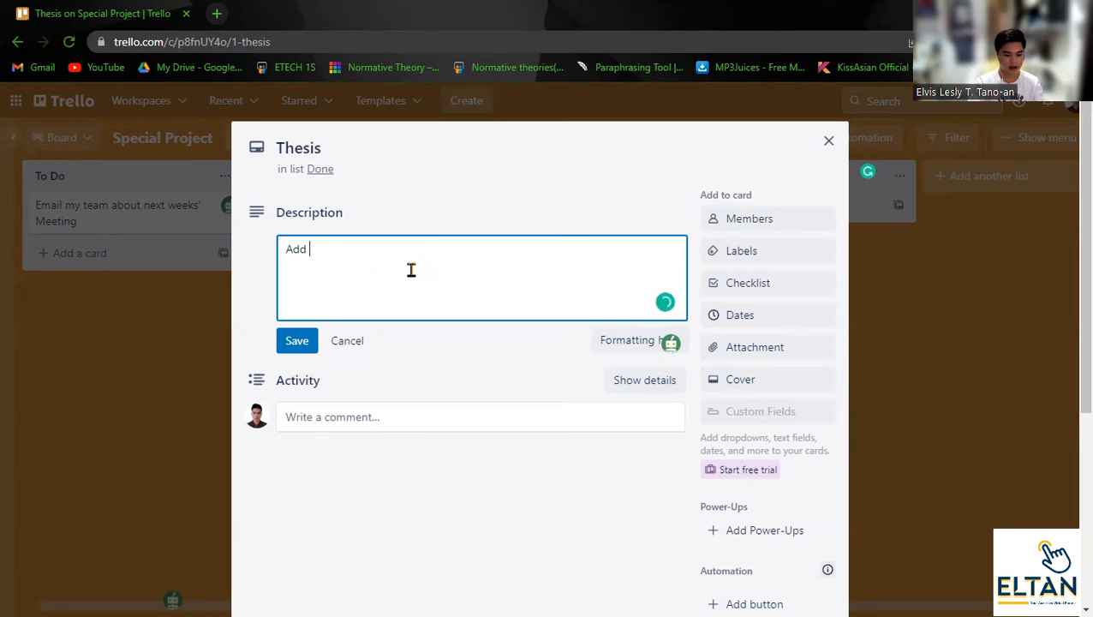
type("500 pages long contents")
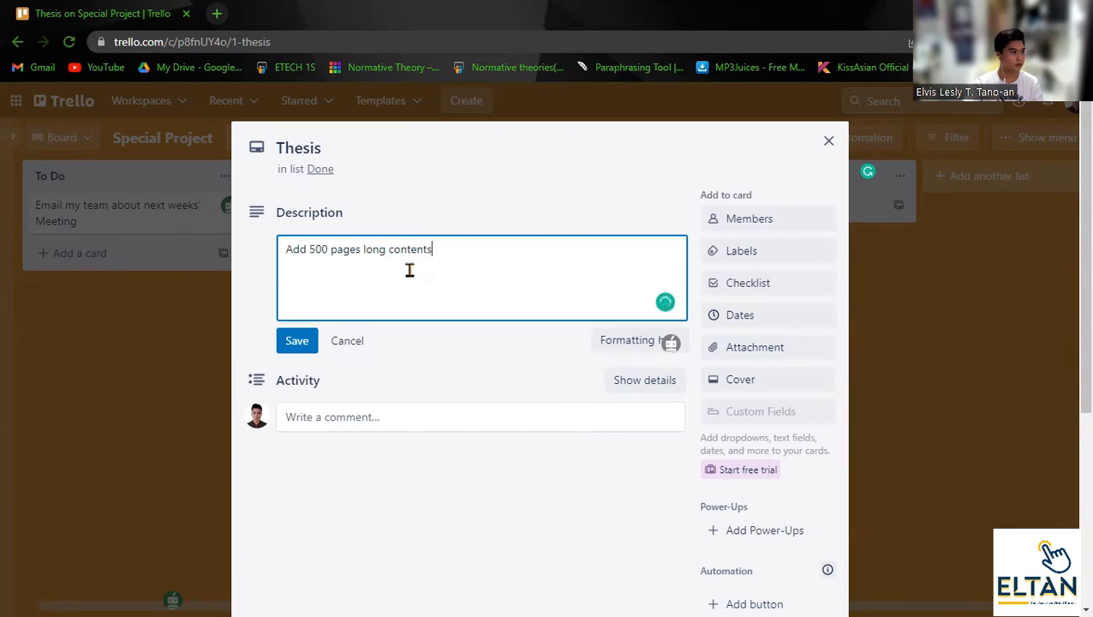
key("Return")
type("Needs to be ")
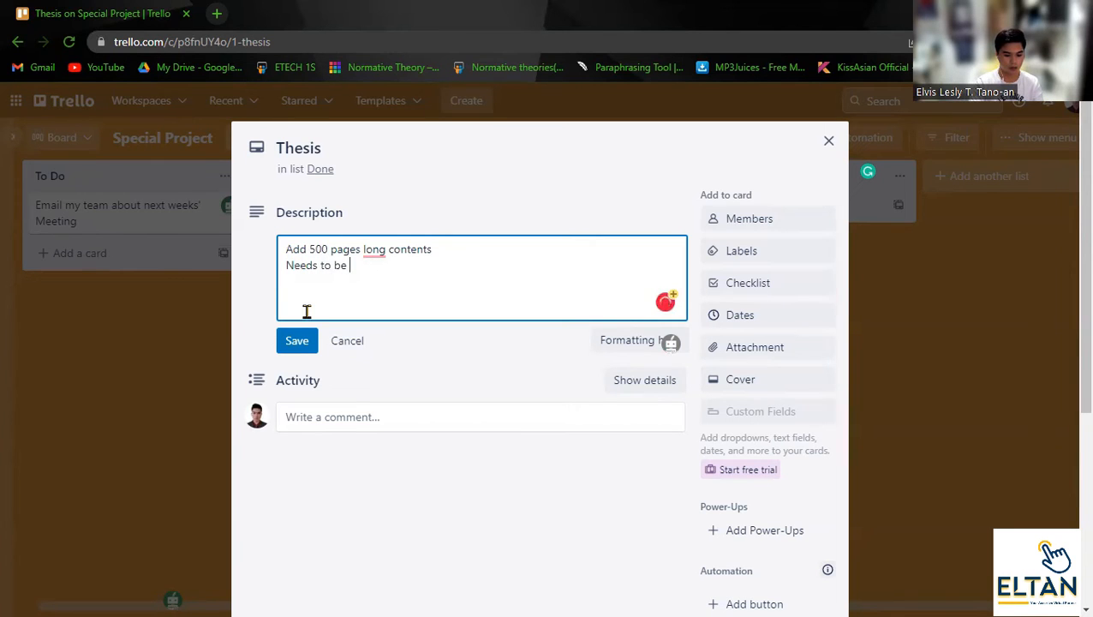
type("submitted by the end of 2022")
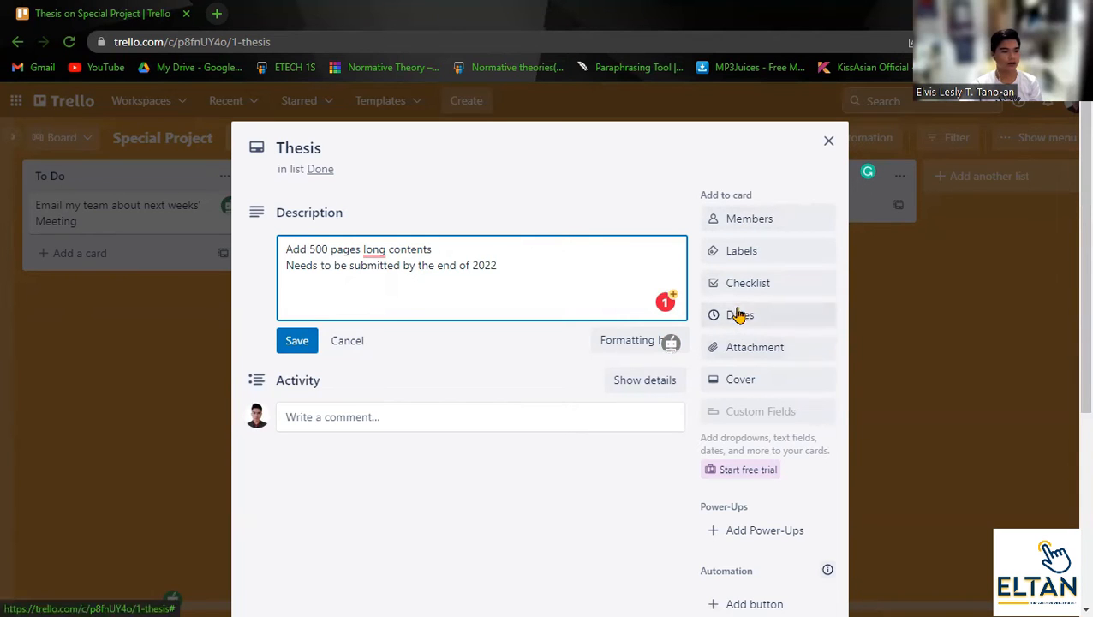
Add a checklist with the default title to the Thesis card and give it a first item, "Remember to do this".
left_click(777, 282)
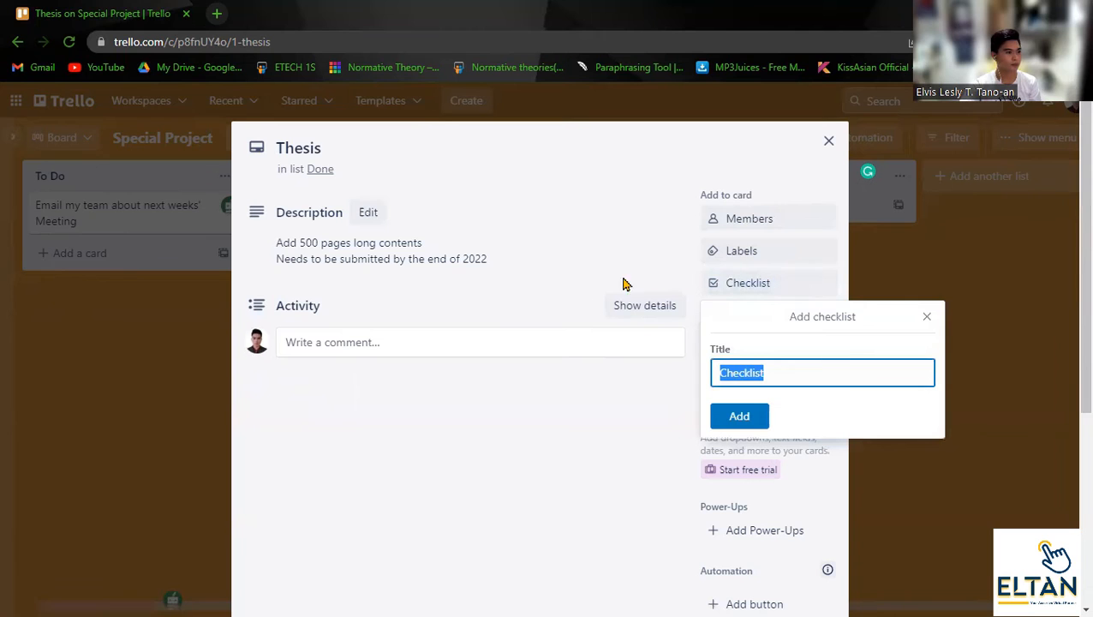
left_click(748, 420)
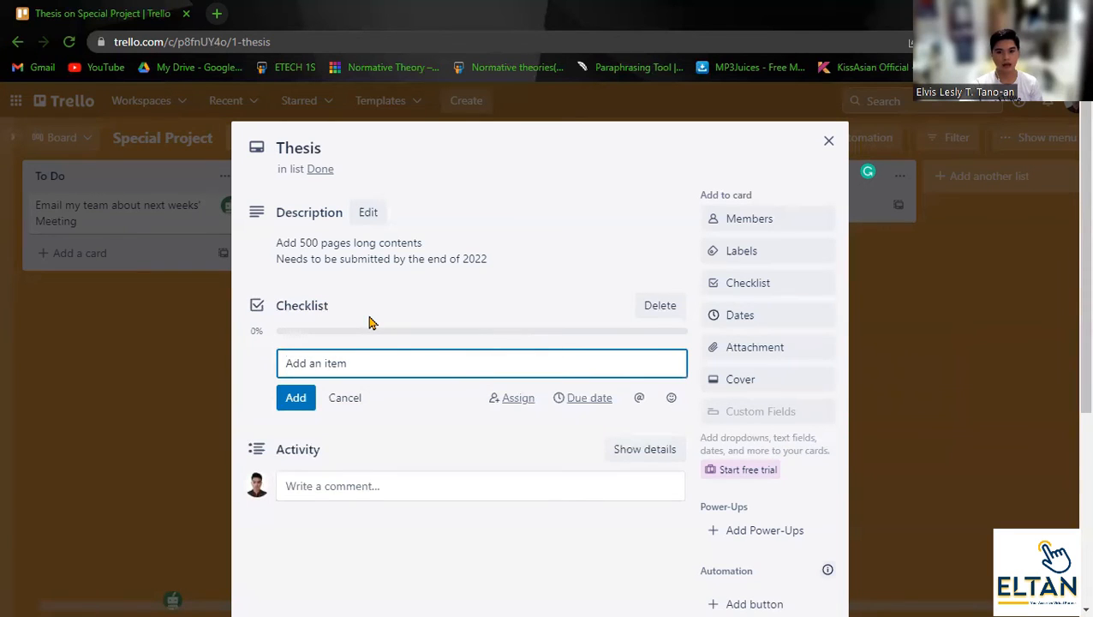
type("R")
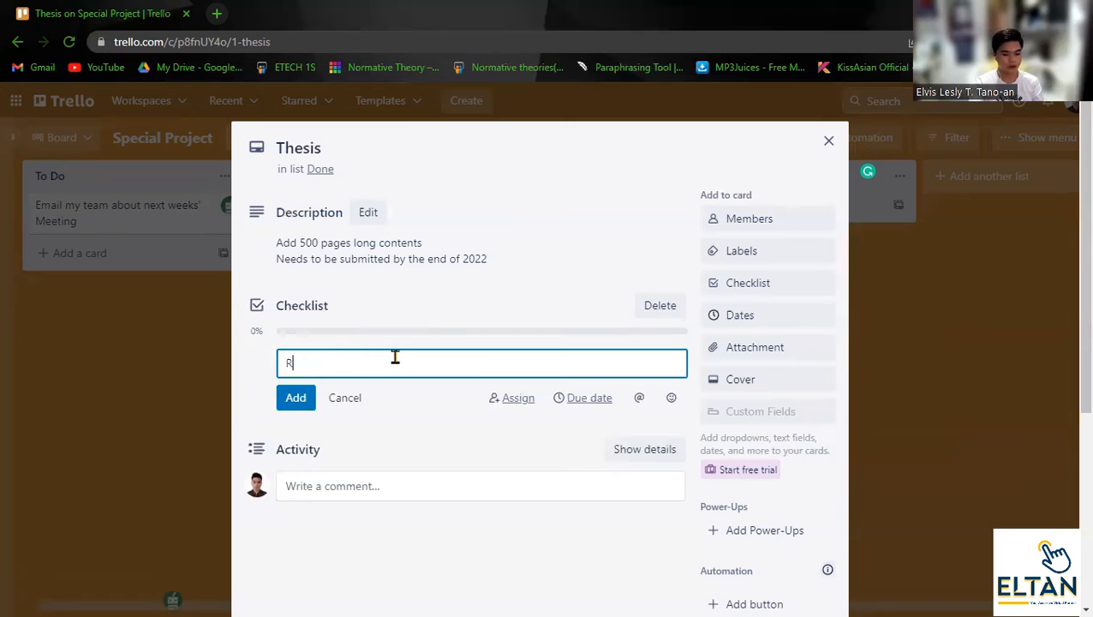
type("emembe")
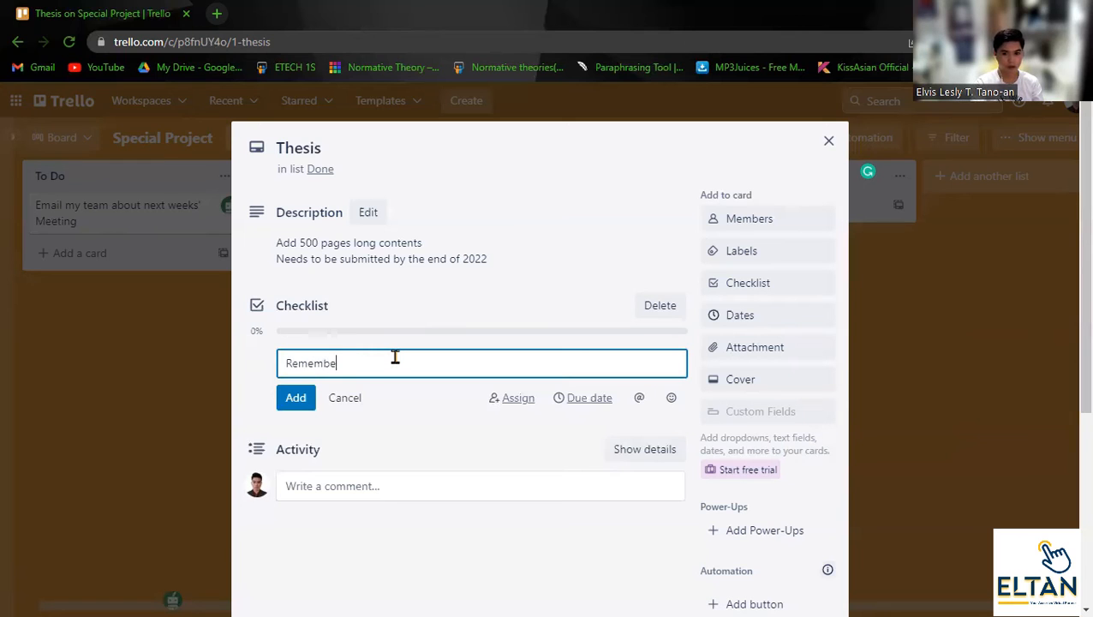
type("r to d")
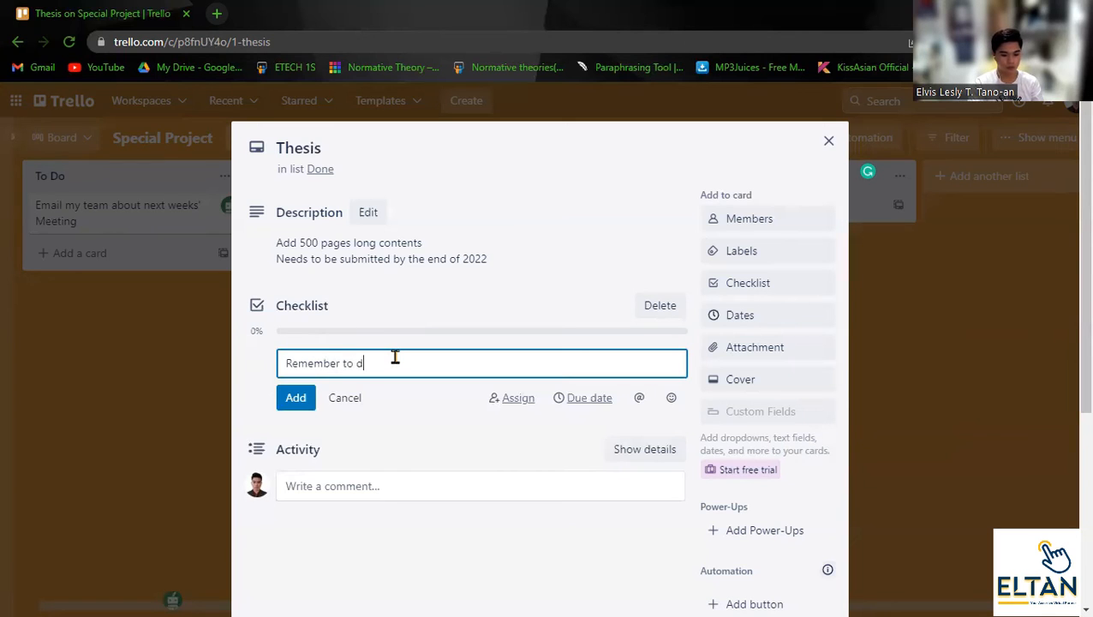
type("o this an")
key("BackSpace")
key("BackSpace")
key("BackSpace")
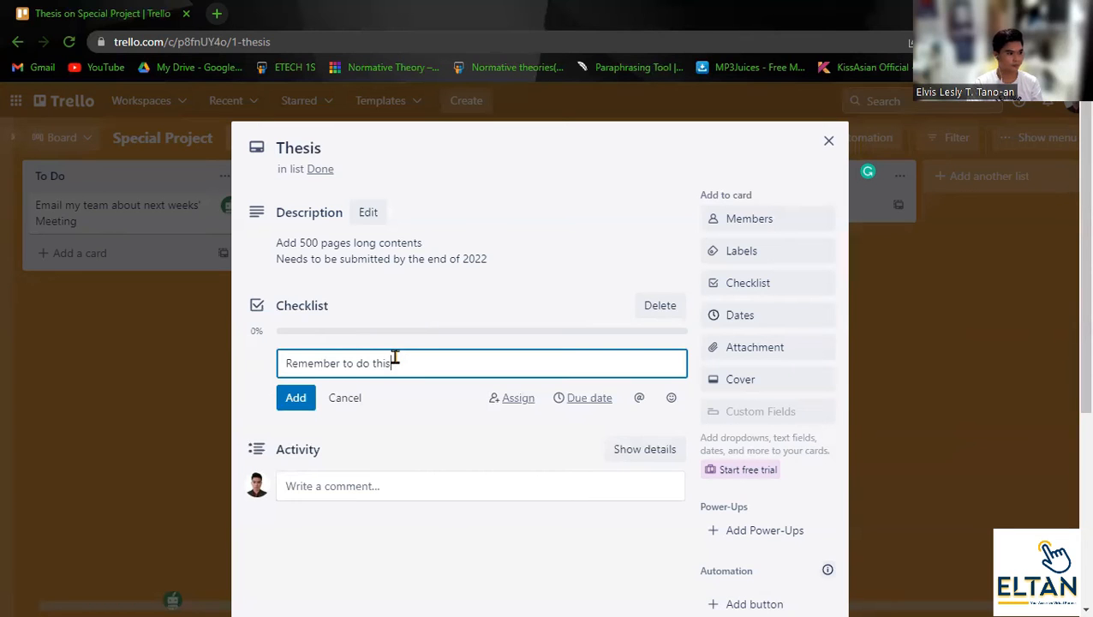
key("Return")
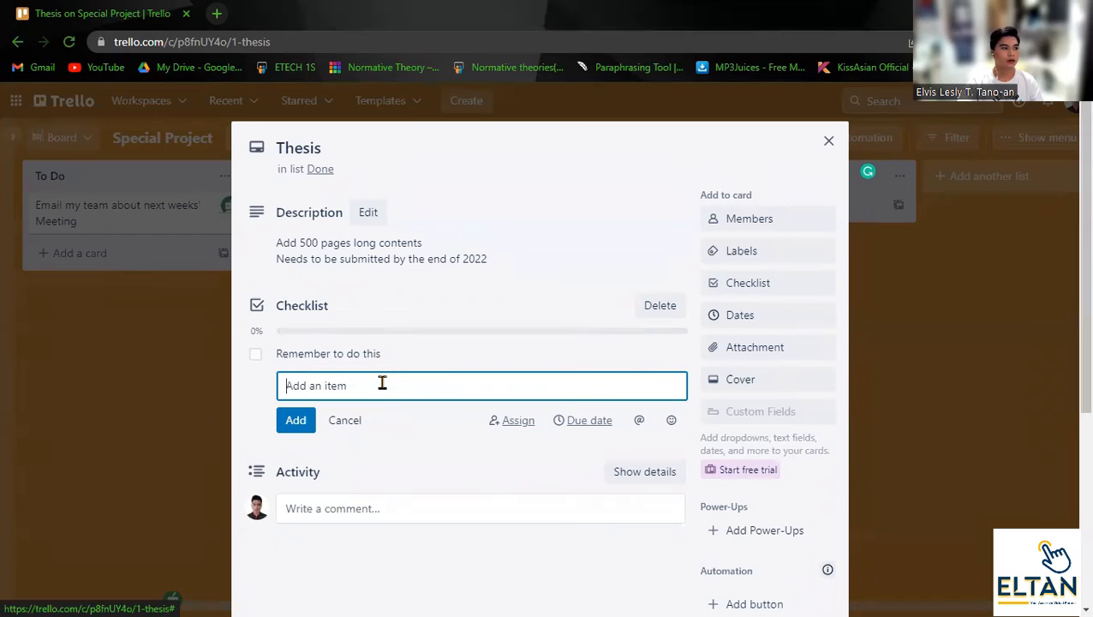
Add "Research my topic" as the second item of the Thesis checklist.
type("Research")
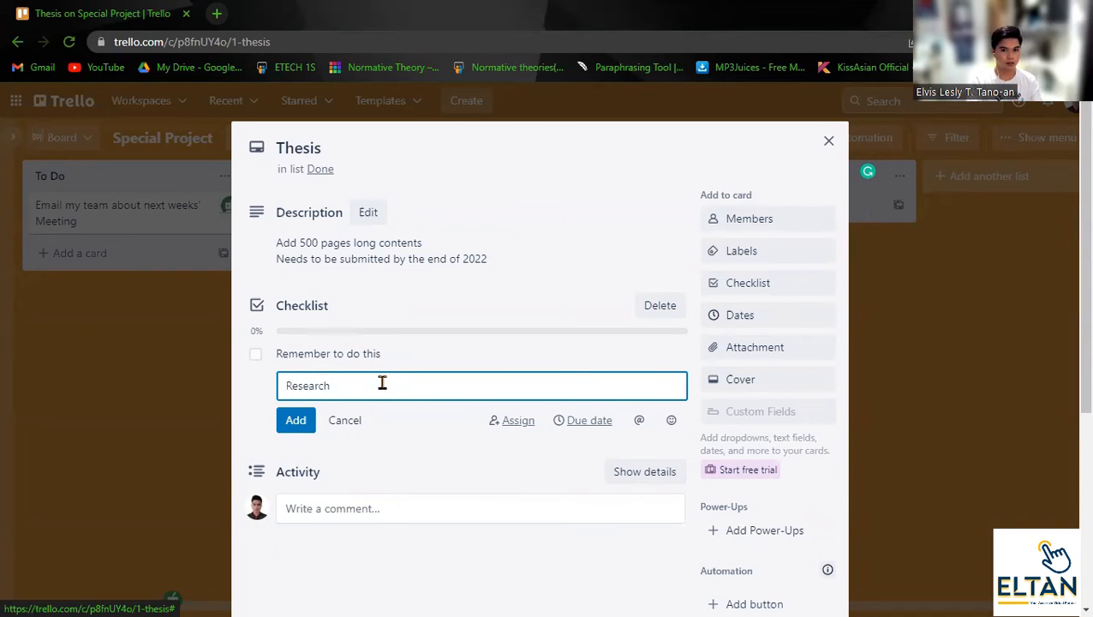
type(" Edi")
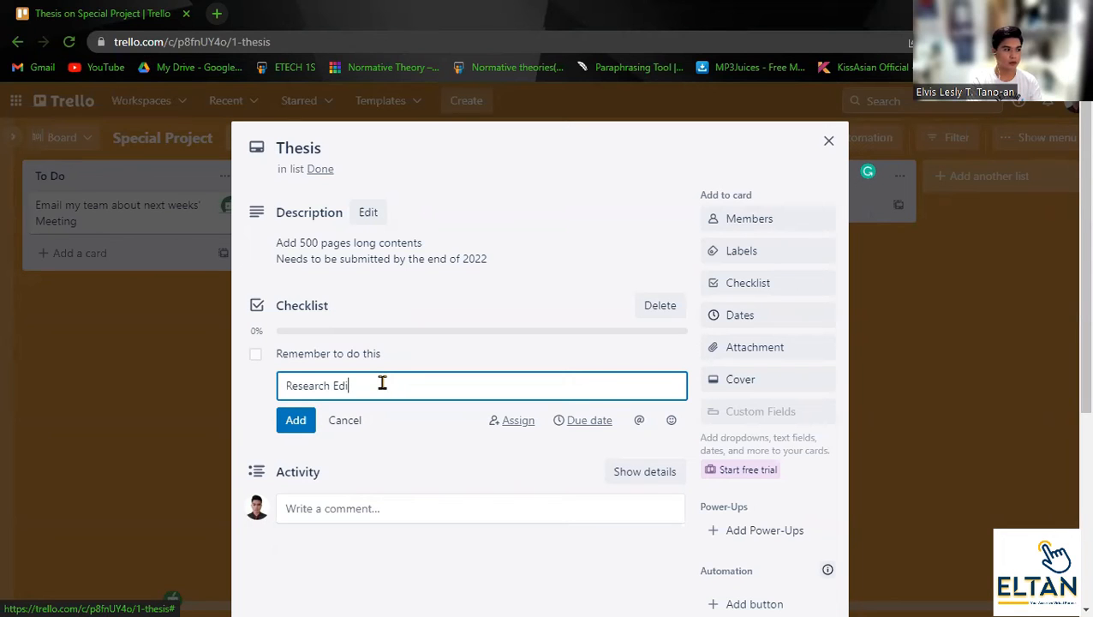
key("BackSpace")
key("BackSpace")
key("BackSpace")
type("m")
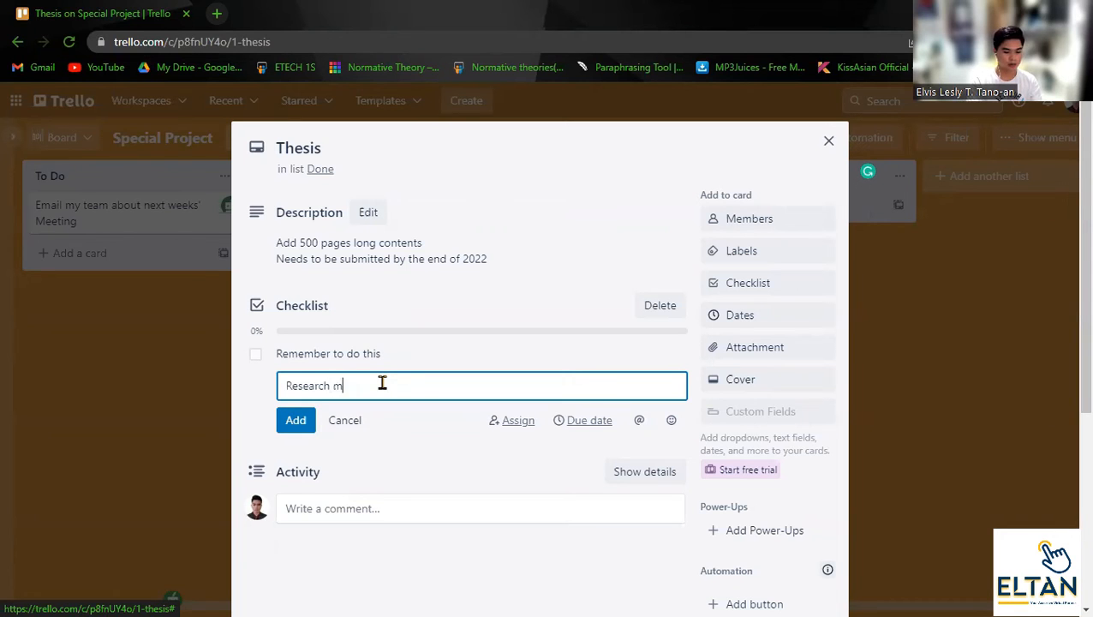
type("y topic")
key("Return")
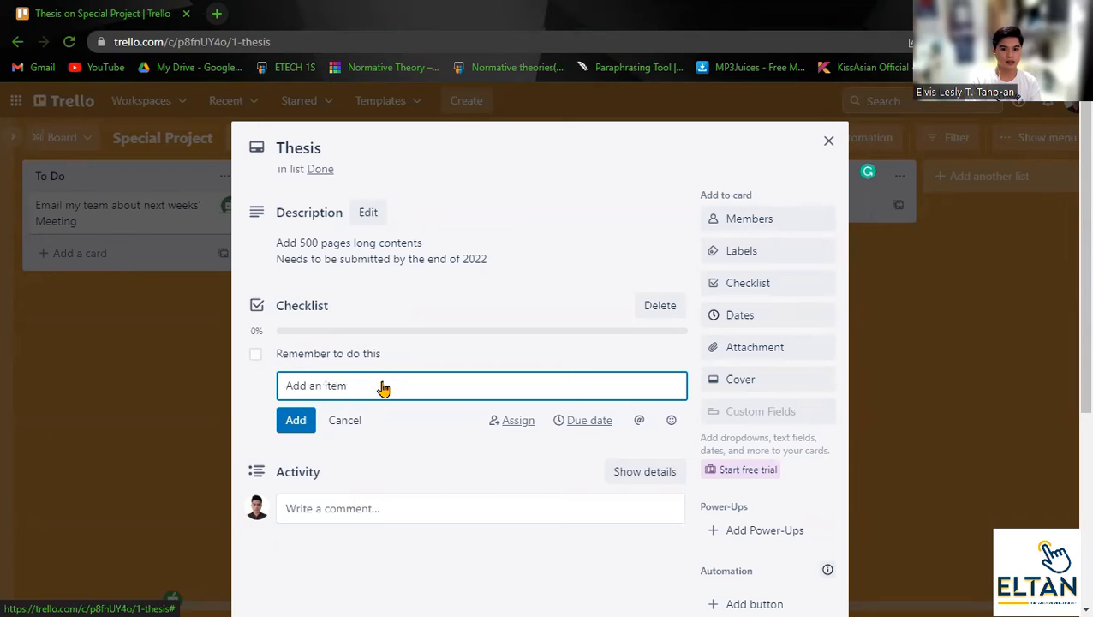
Add "Hire an editor" as the third item of the Thesis checklist.
type("Hire an")
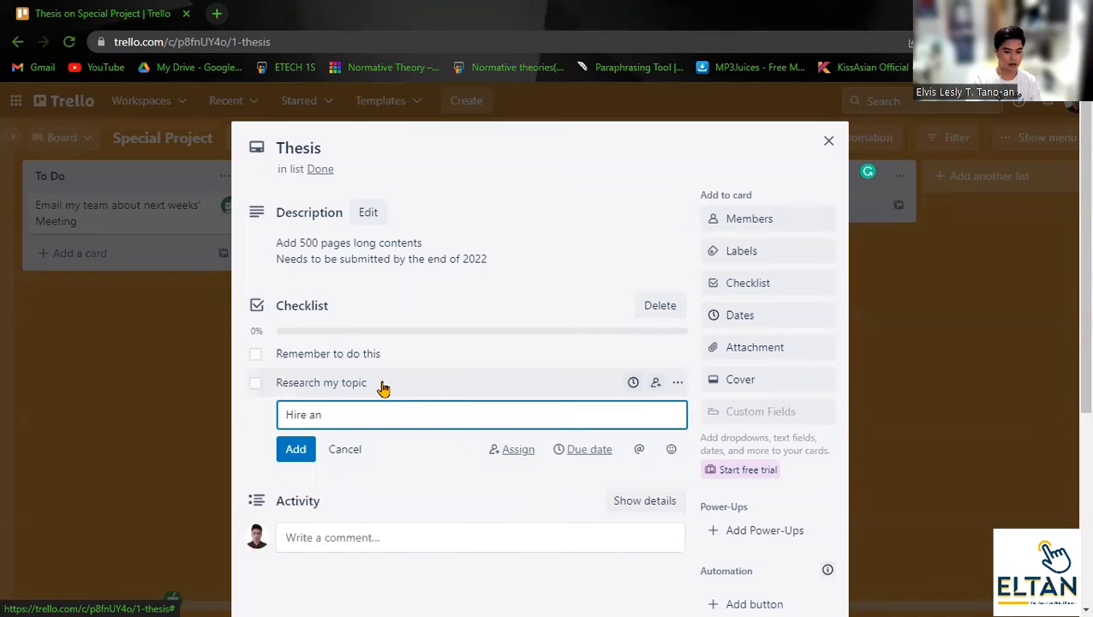
type(" editor")
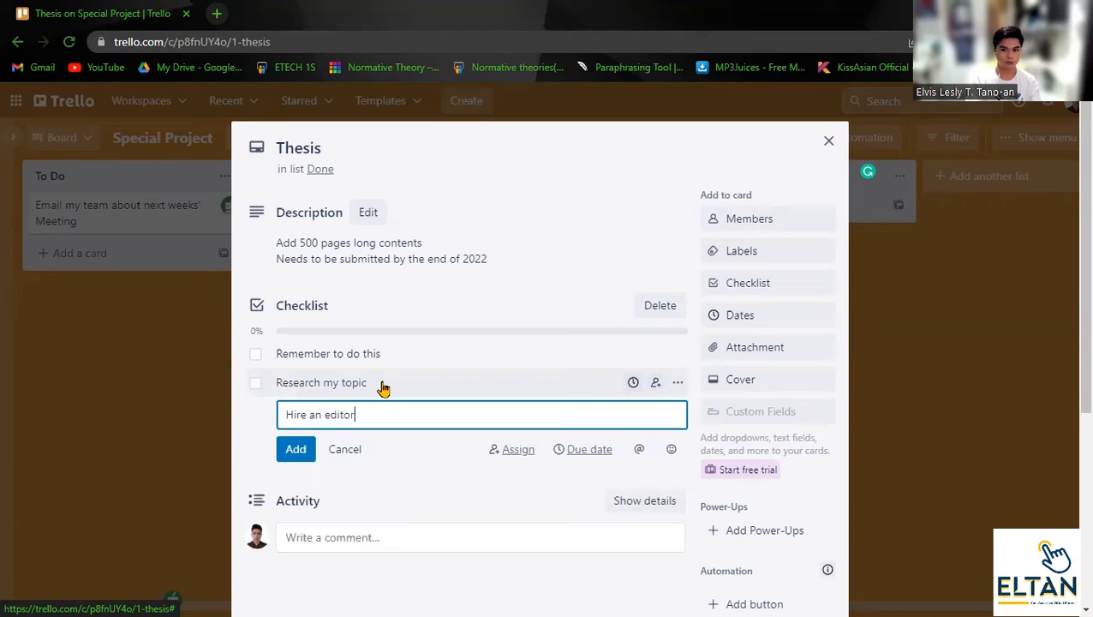
key("Return")
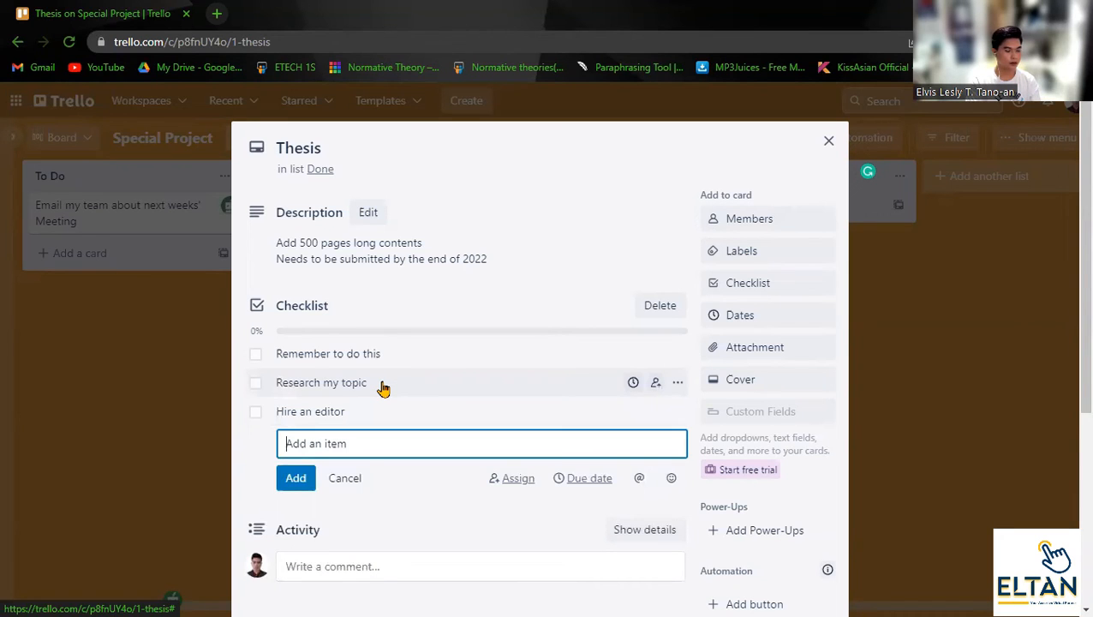
Add "Find a quiet place to write" as the fourth item of the Thesis checklist and close the card.
type("Find a quit")
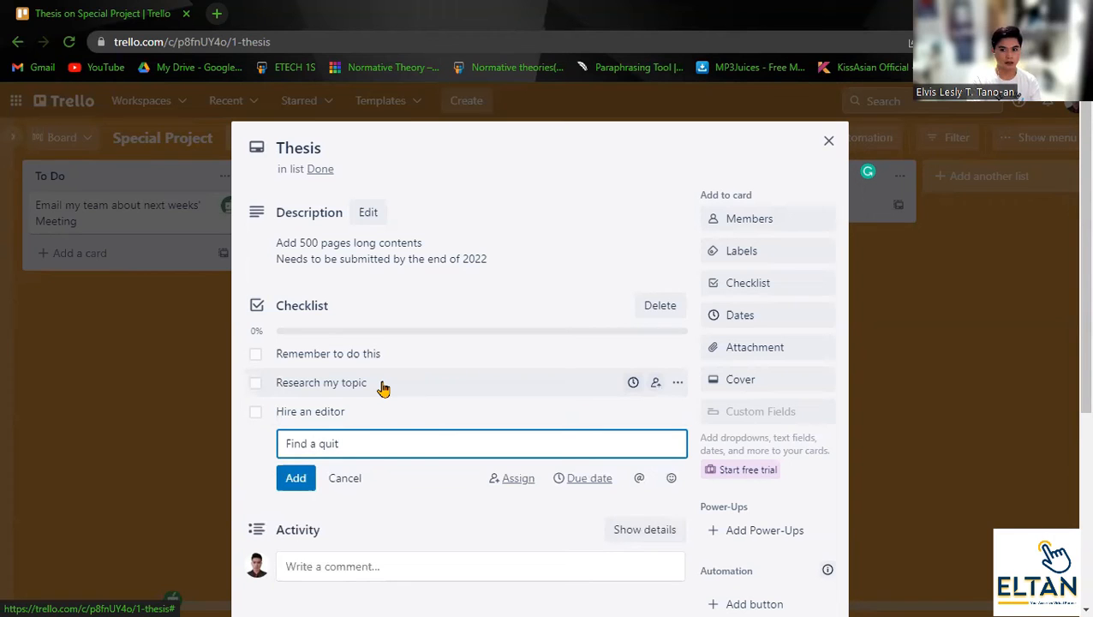
key("BackSpace")
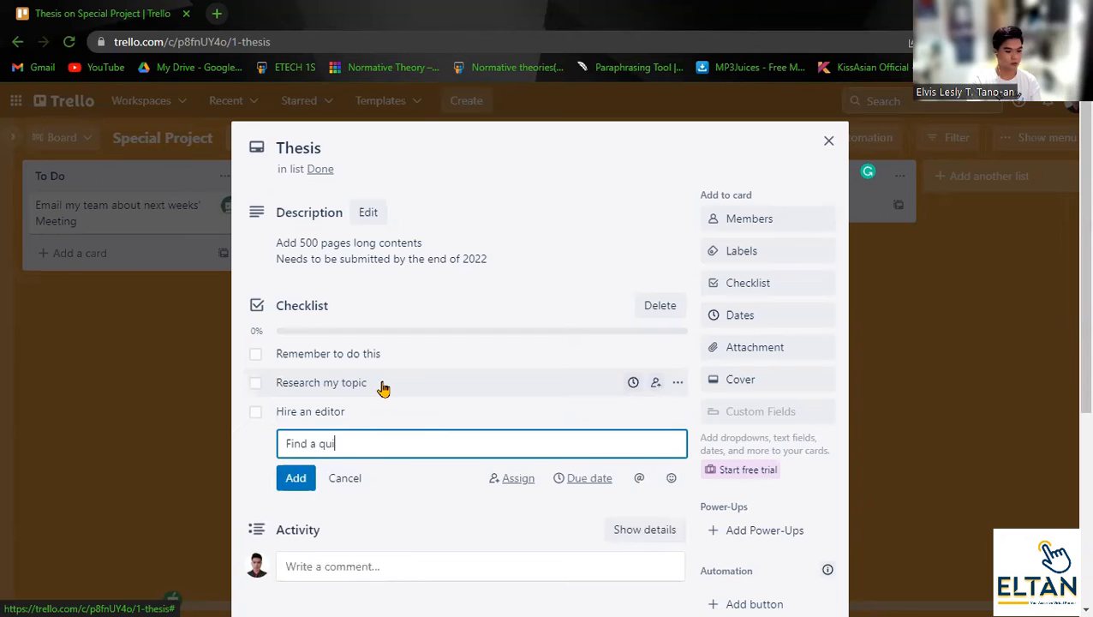
type("et place ")
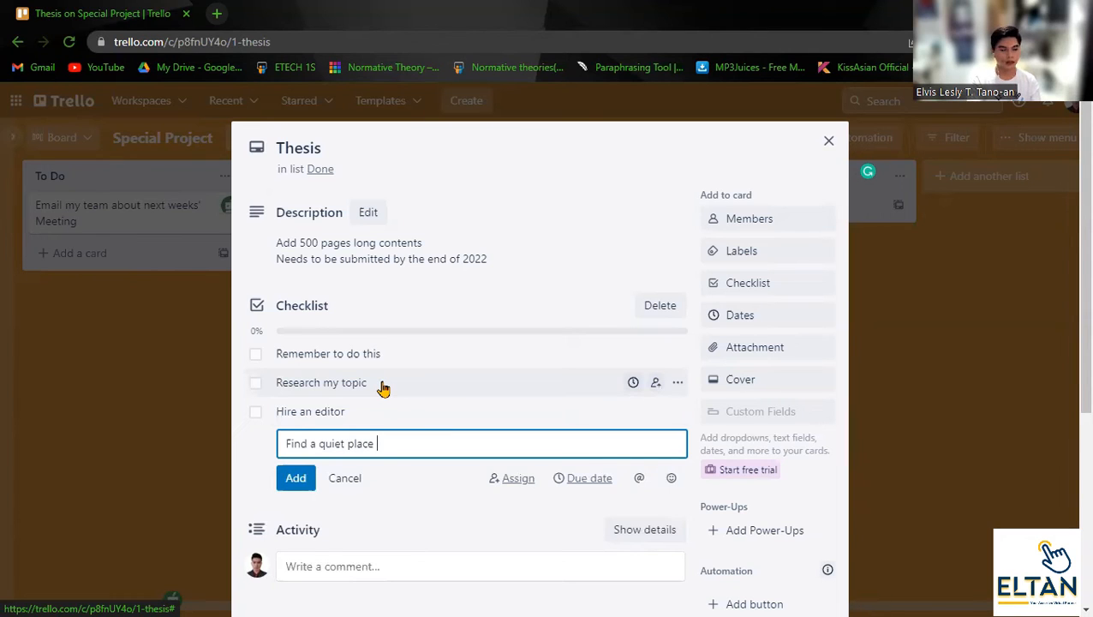
type("to write")
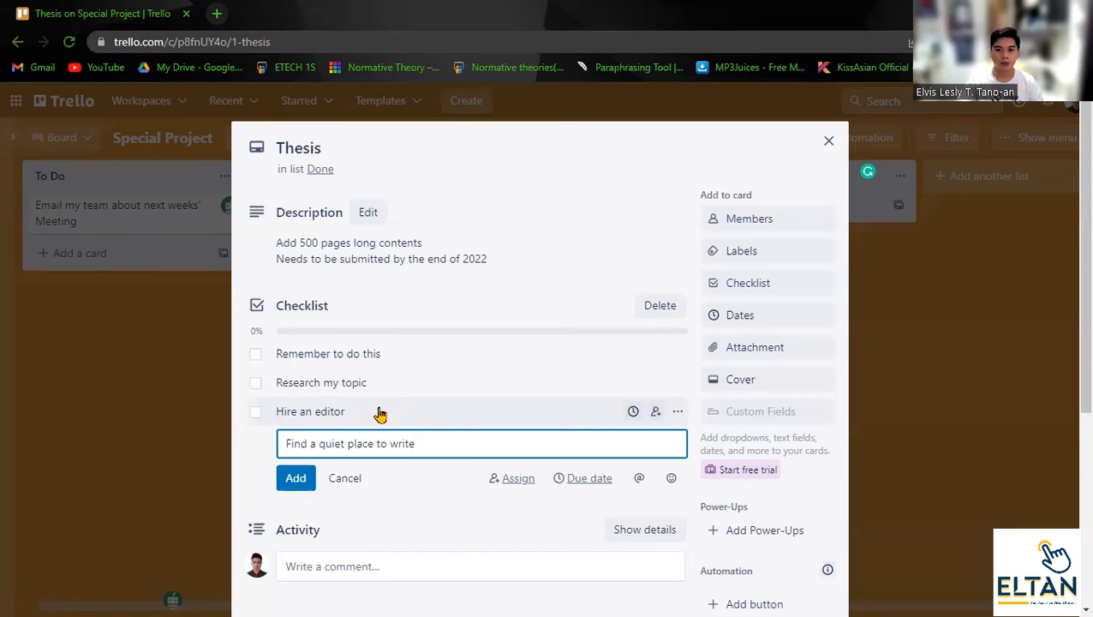
left_click(299, 478)
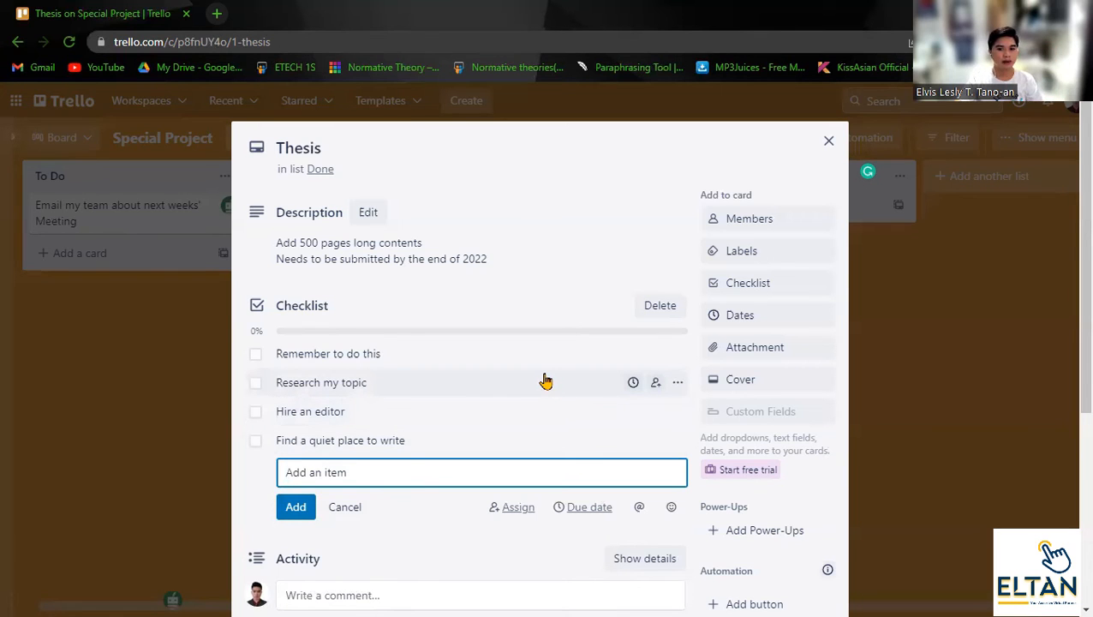
left_click(159, 378)
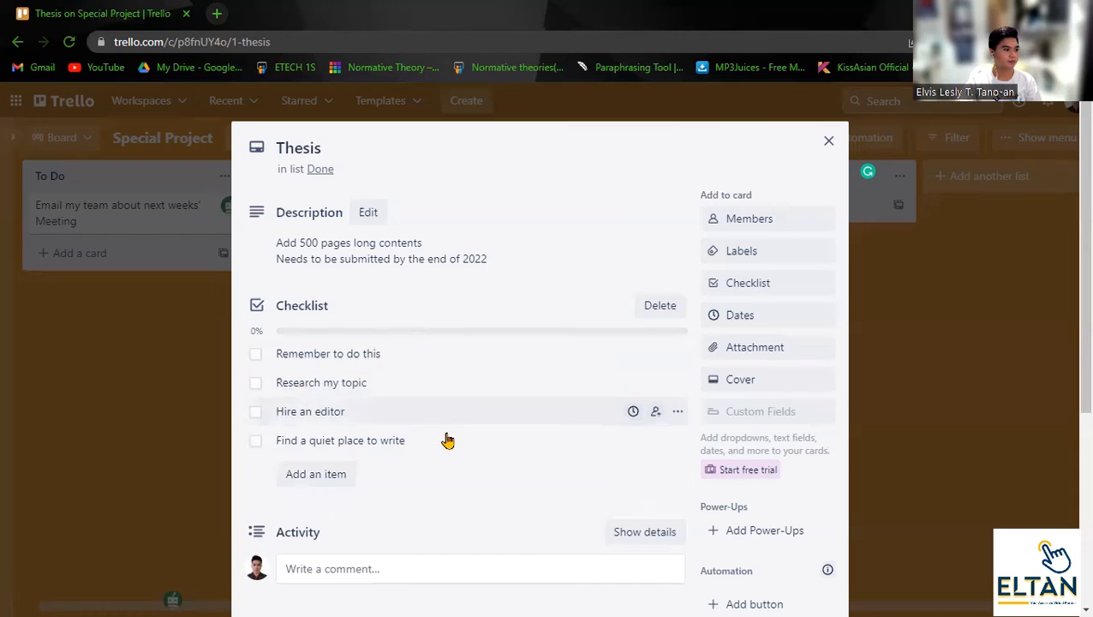
scroll(257, 454, "down", 1)
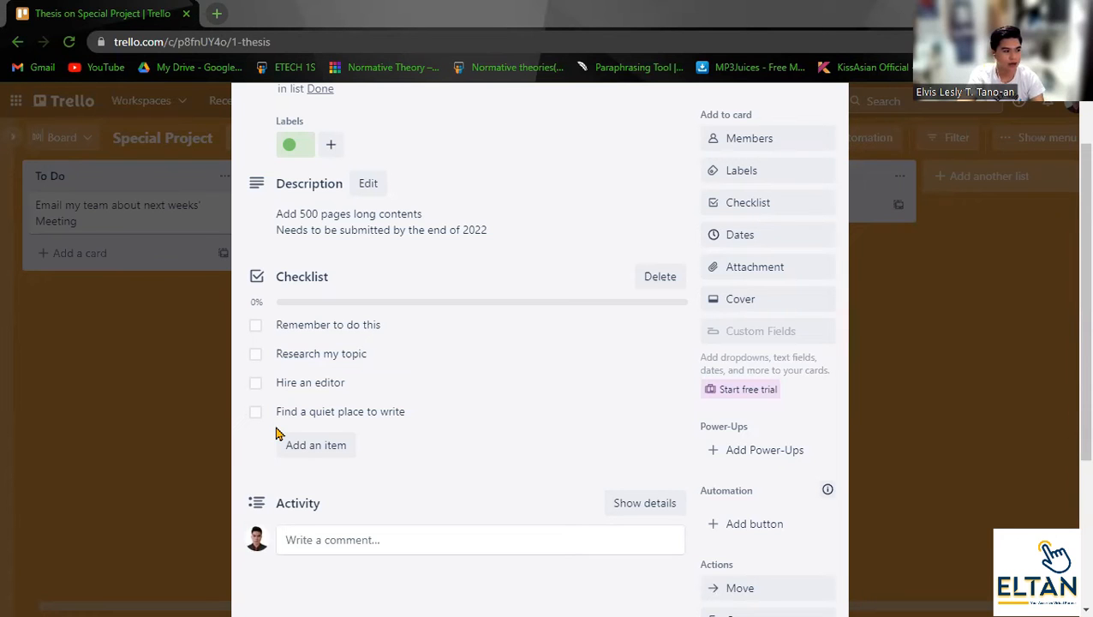
left_click(189, 435)
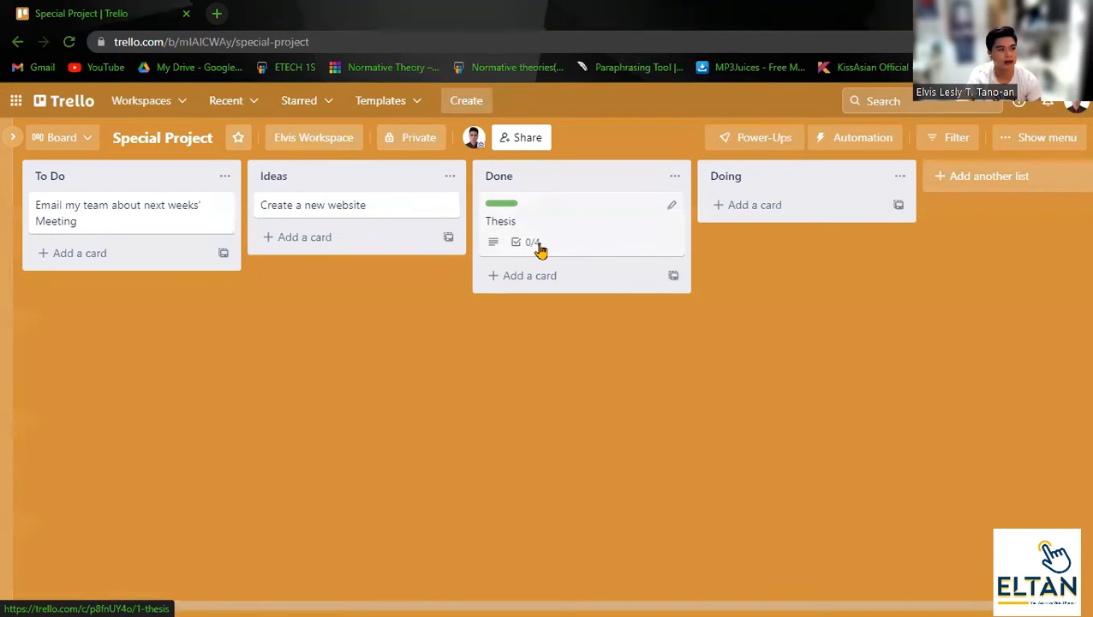
Mark the Thesis checklist items "Remember to do this", "Research my topic" and "Hire an editor" as complete and close the card.
left_click(540, 249)
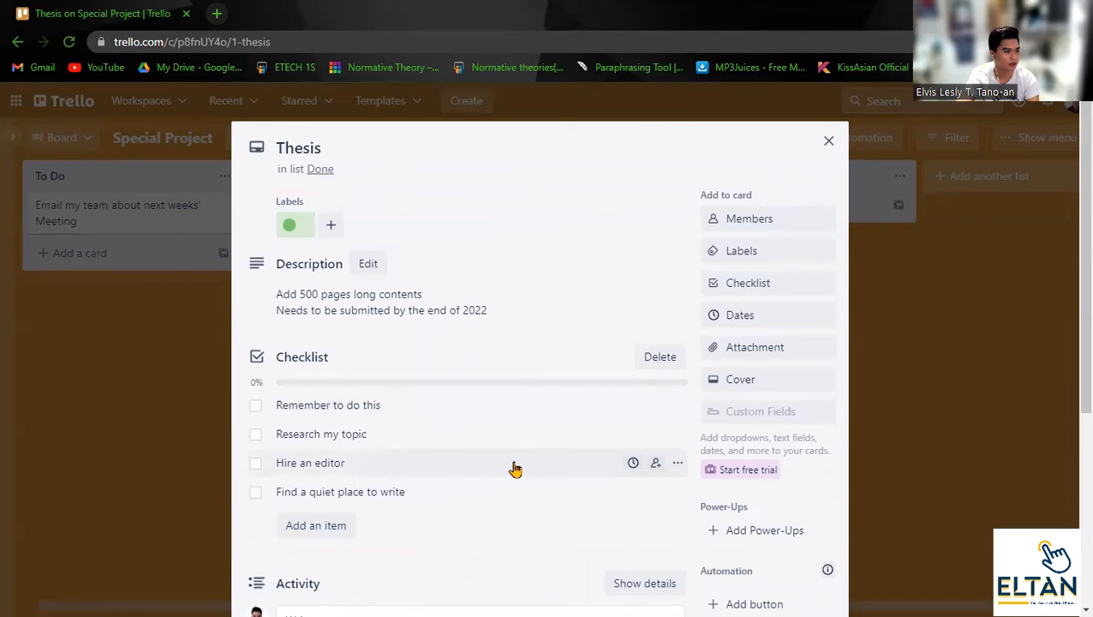
scroll(515, 466, "down", 1)
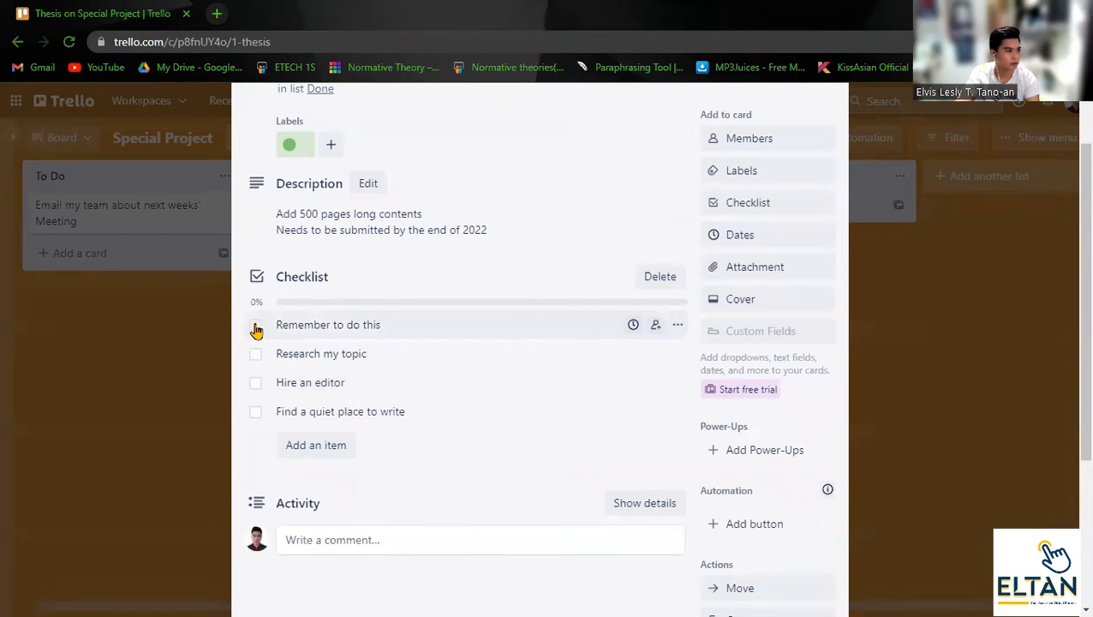
left_click(255, 327)
left_click(256, 355)
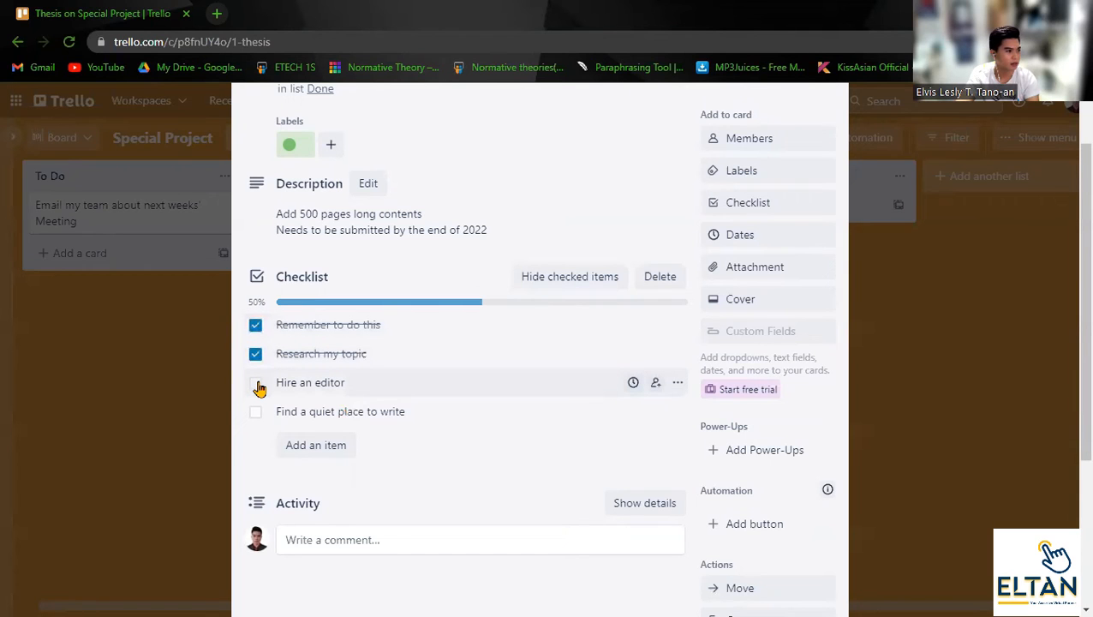
left_click(256, 385)
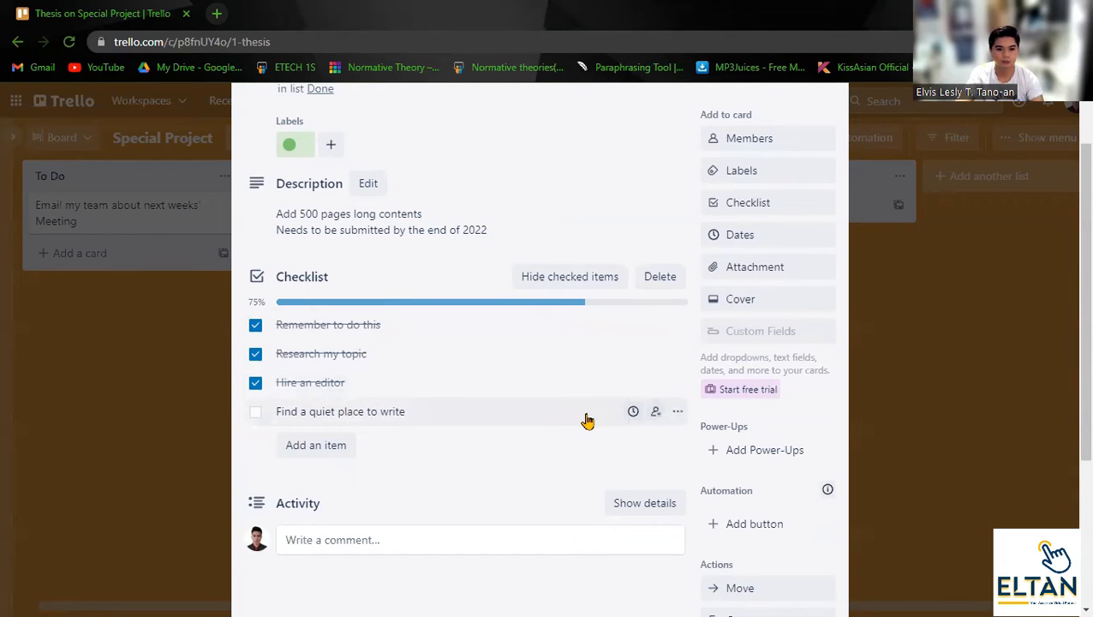
left_click(190, 384)
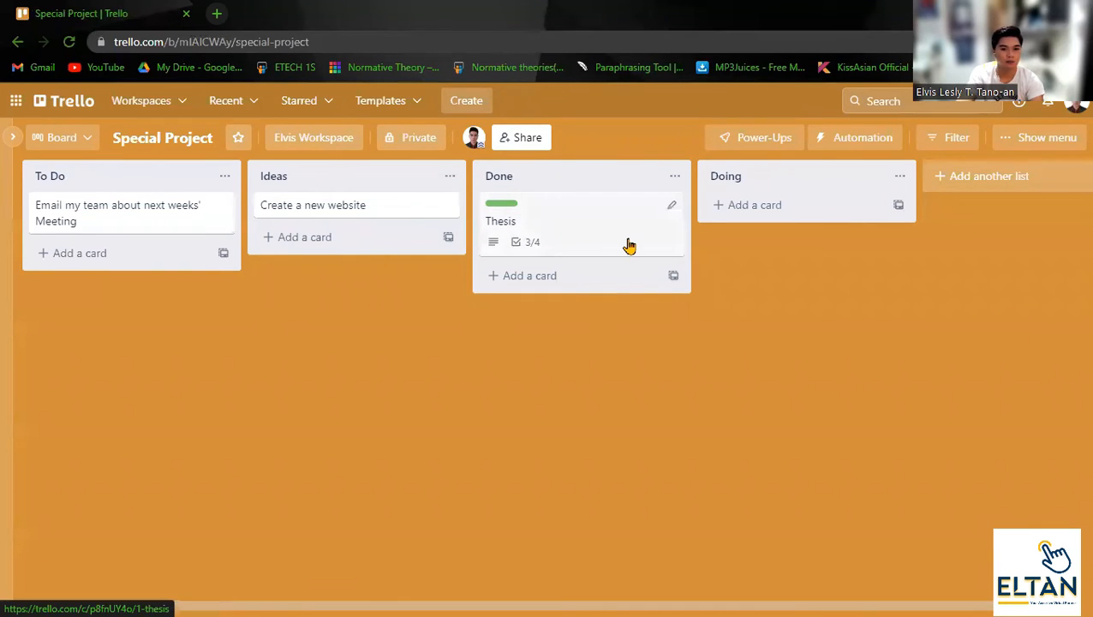
Reopen the Thesis card, examine its available label colours and the rest of its details, and close it.
left_click(565, 237)
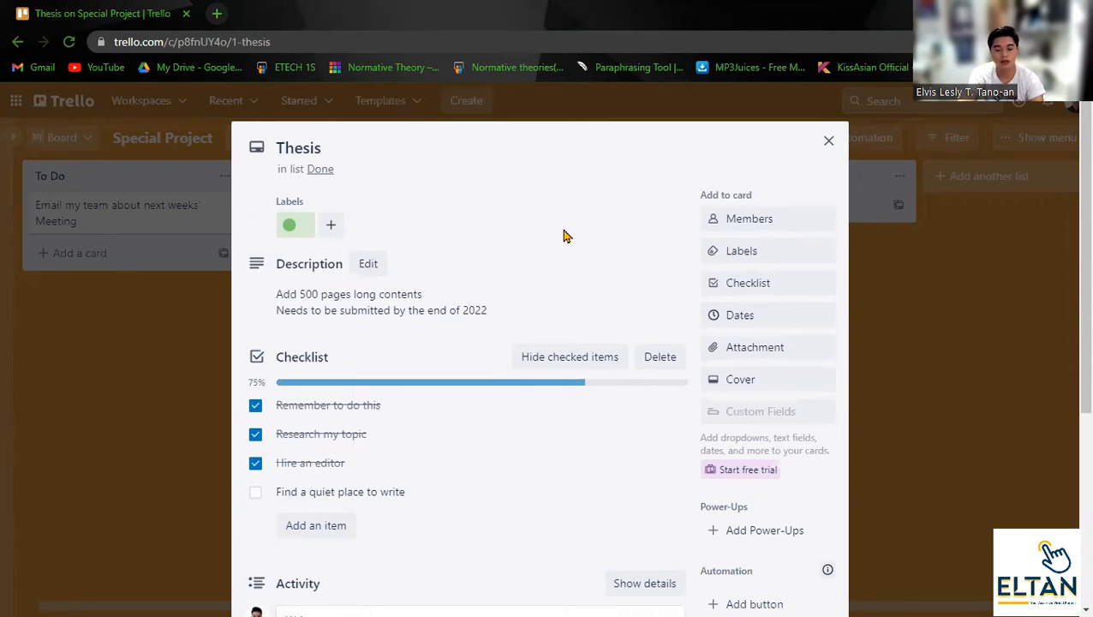
left_click(757, 250)
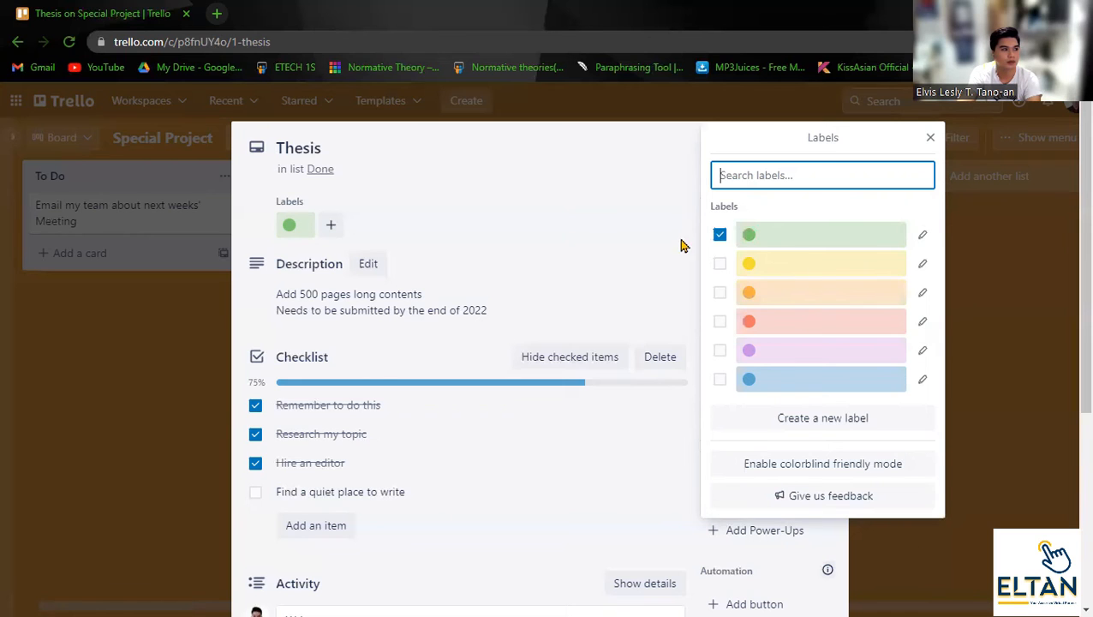
left_click(604, 235)
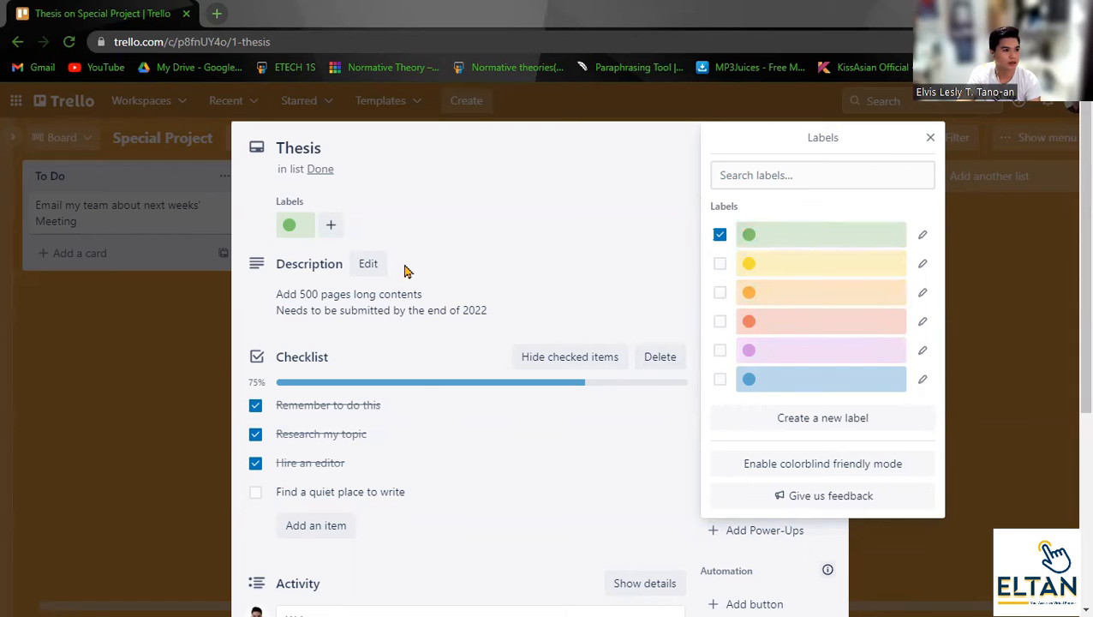
left_click(192, 356)
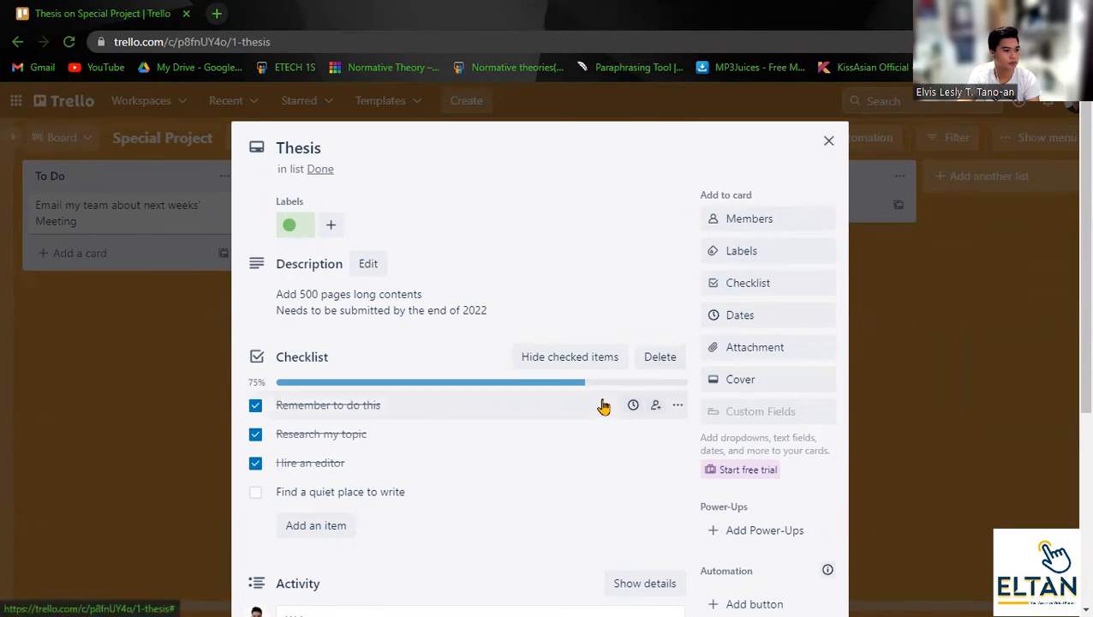
scroll(591, 424, "down", 4)
scroll(596, 422, "up", 4)
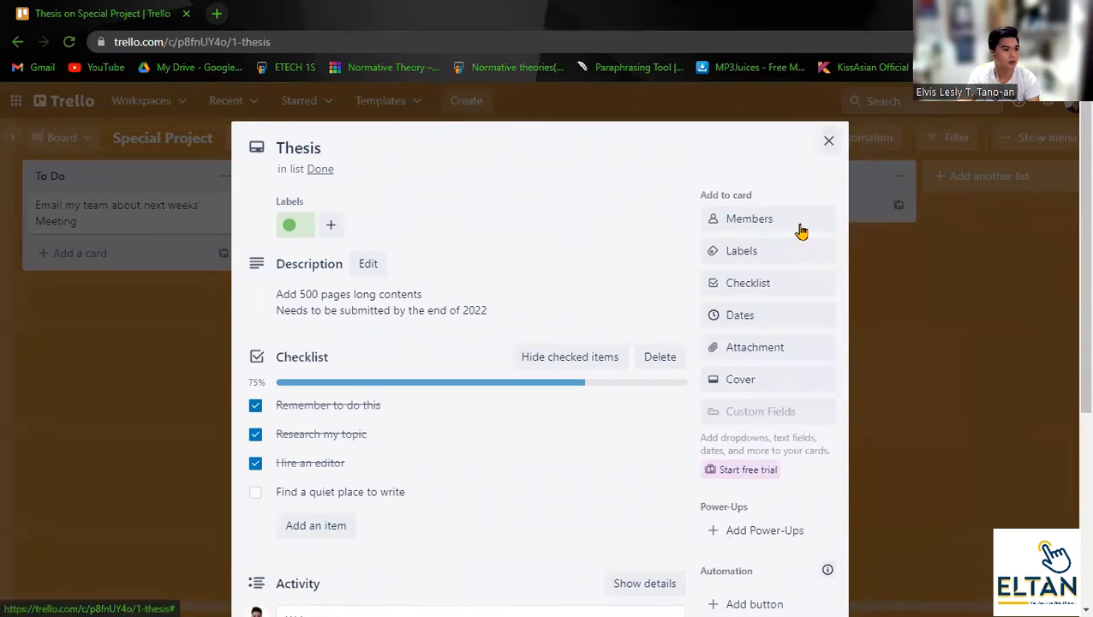
scroll(800, 224, "down", 4)
scroll(814, 215, "up", 3)
scroll(823, 154, "up", 1)
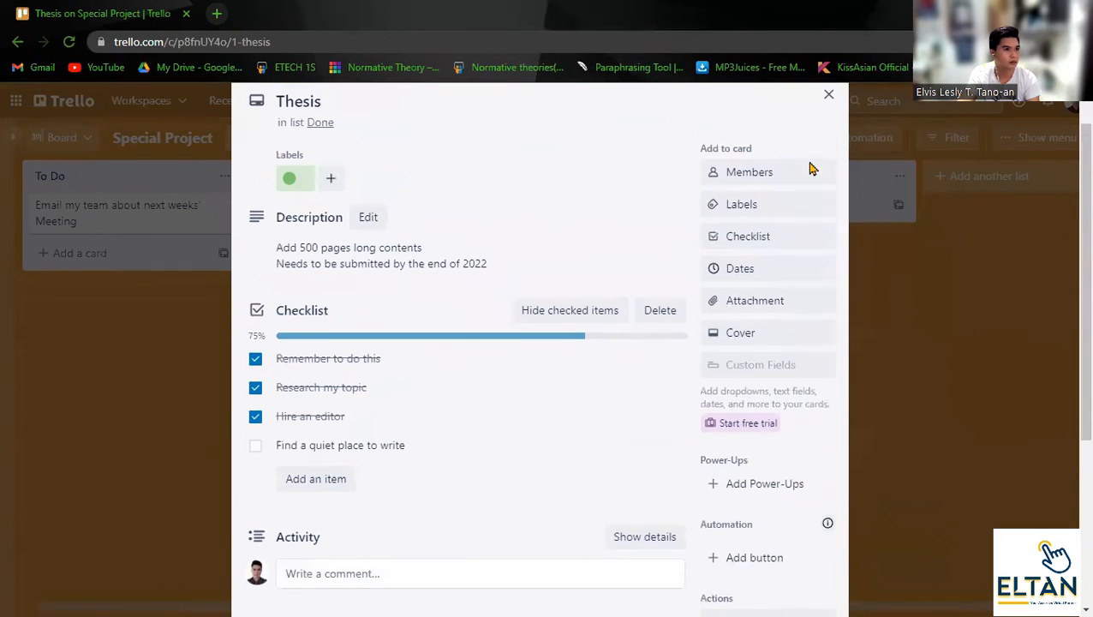
left_click(828, 142)
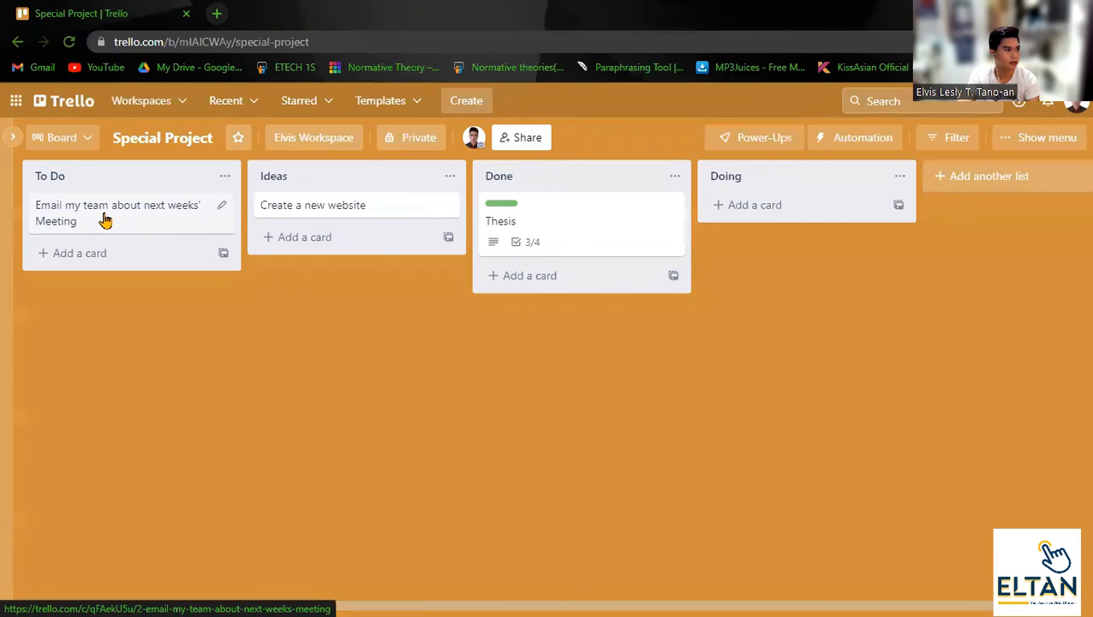
Assign the red label to the "Email my team about next weeks' Meeting" card in To Do and close the card.
left_click(101, 220)
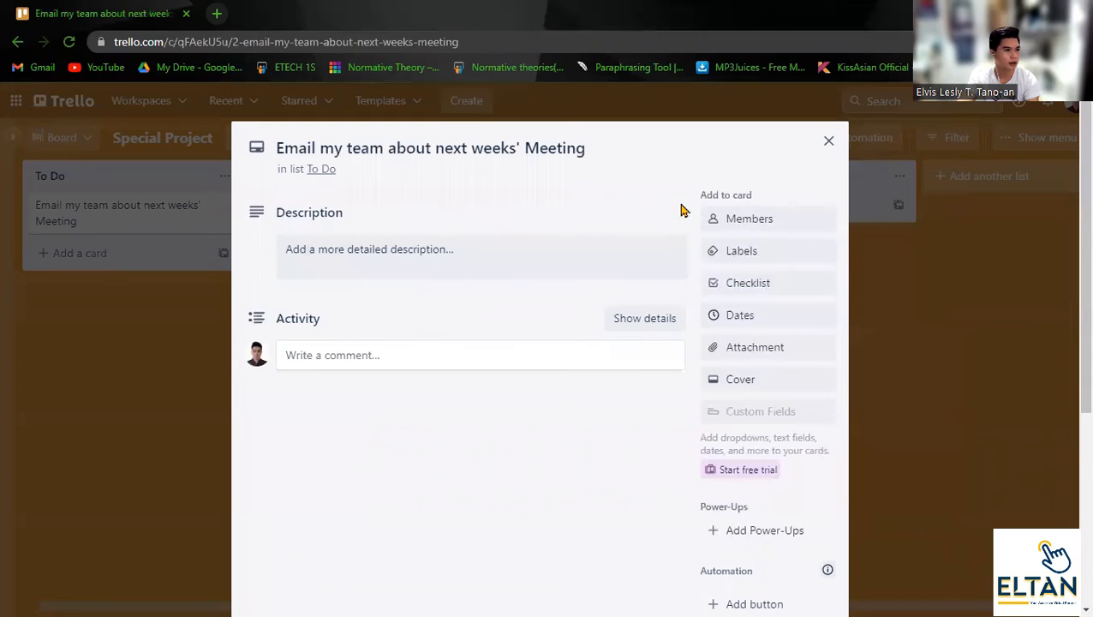
left_click(747, 256)
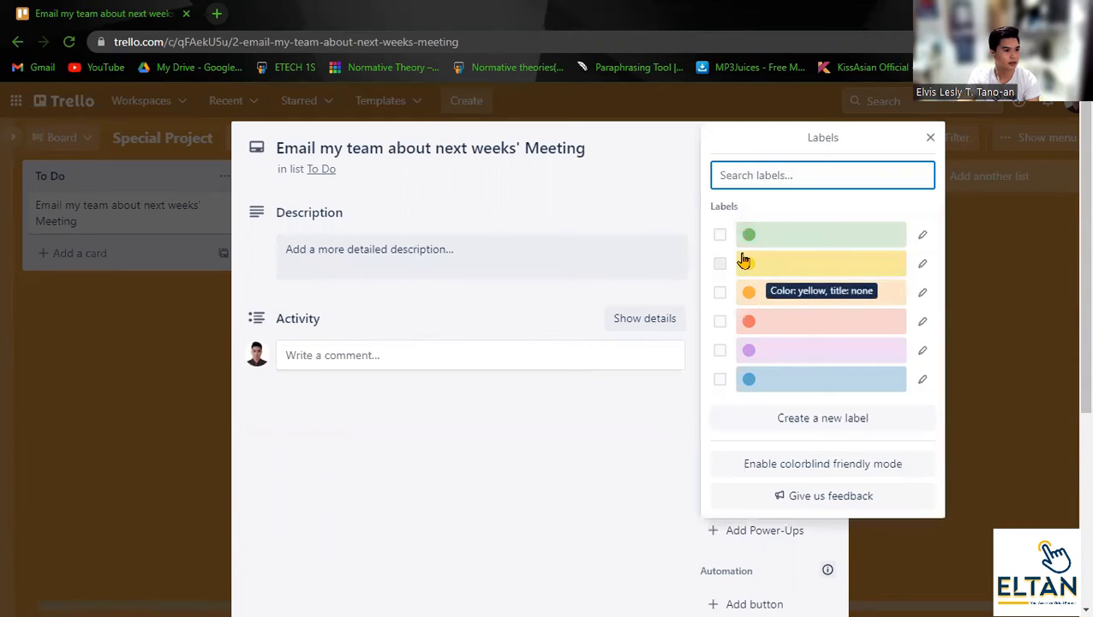
left_click(722, 323)
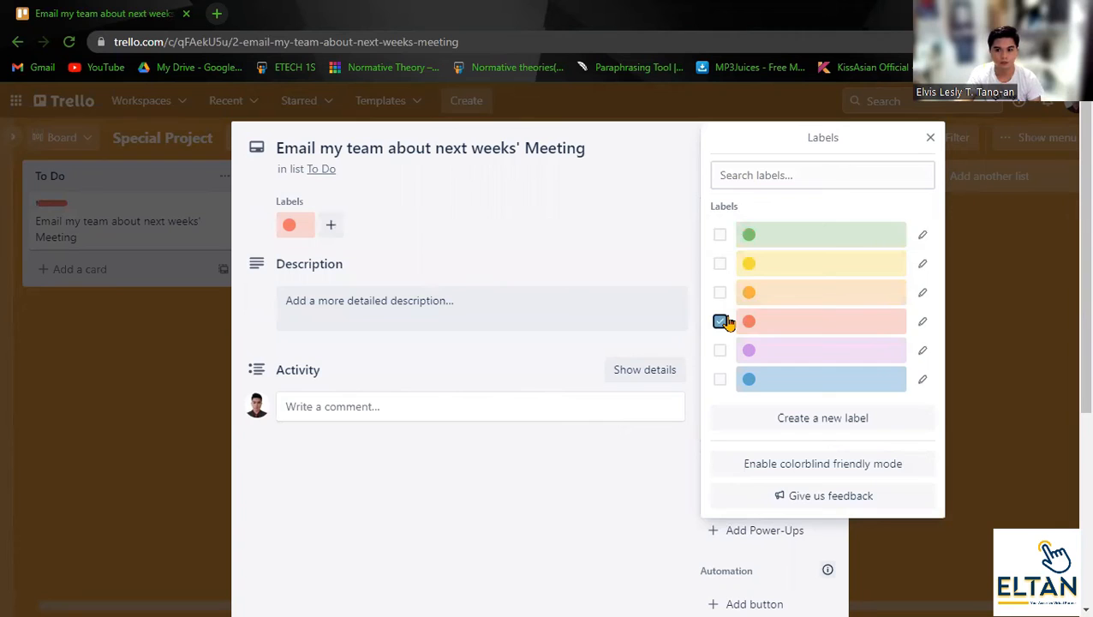
left_click(581, 509)
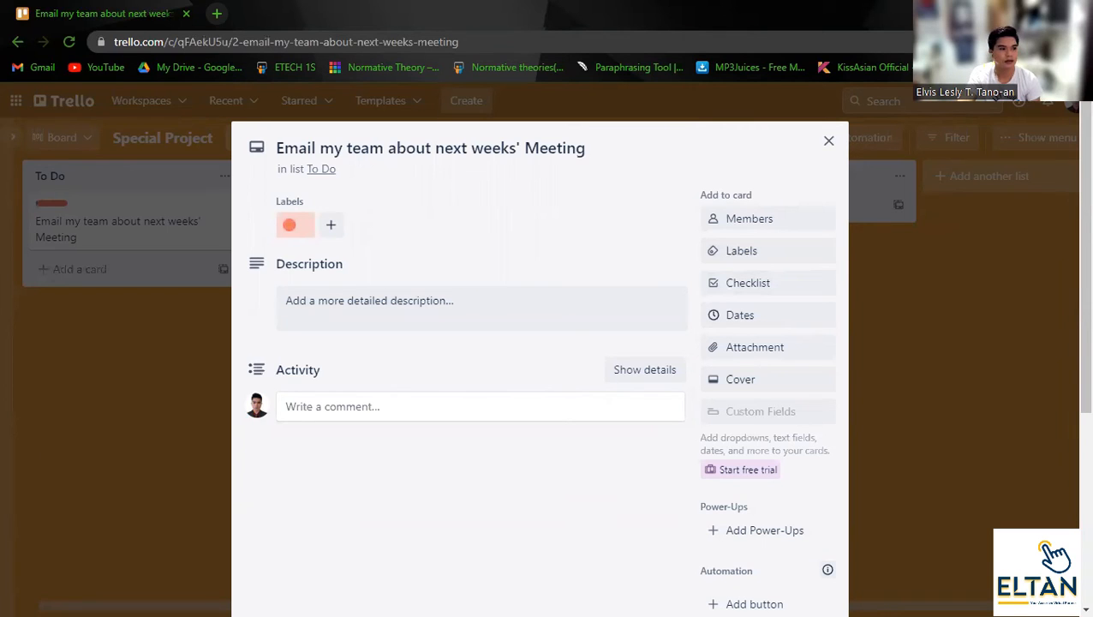
left_click(829, 144)
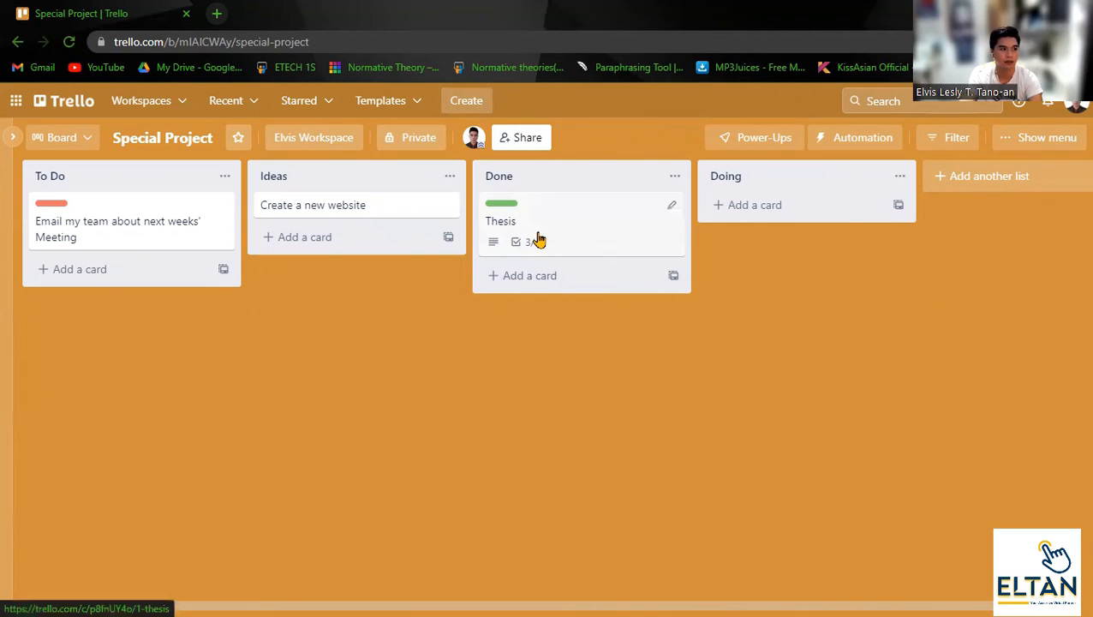
Open the Thesis card in the Done list and view its label choices.
left_click(570, 230)
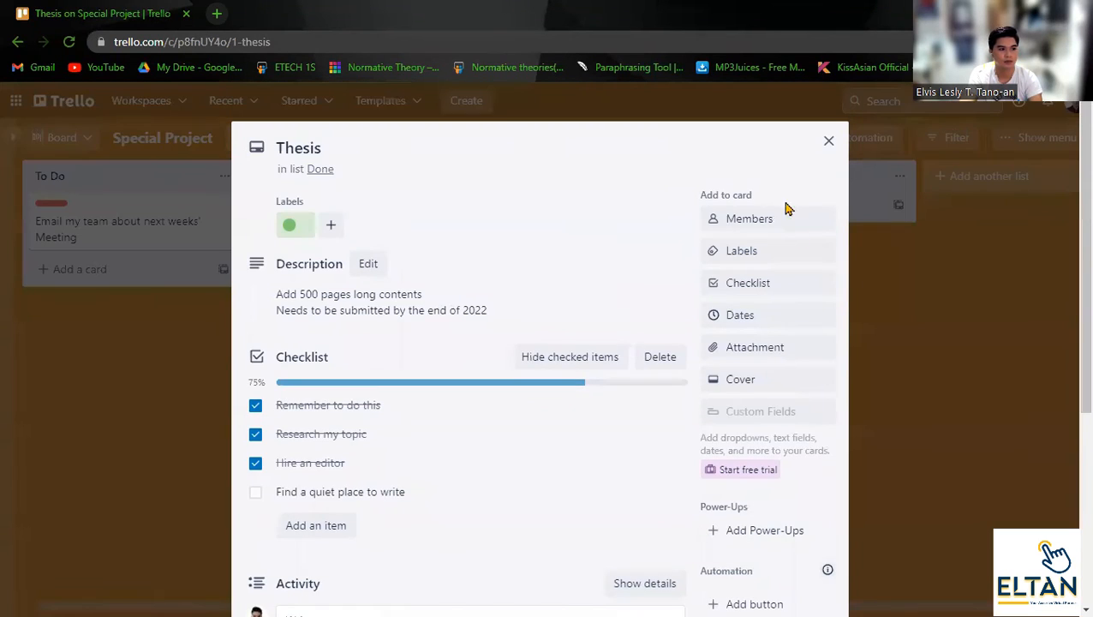
left_click(790, 254)
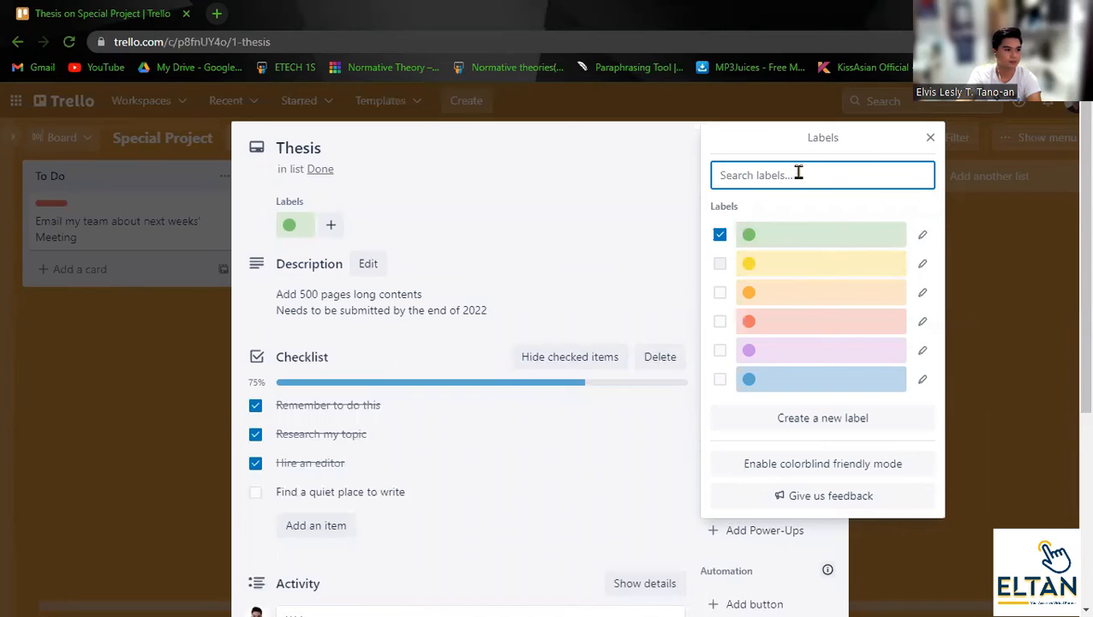
left_click(931, 138)
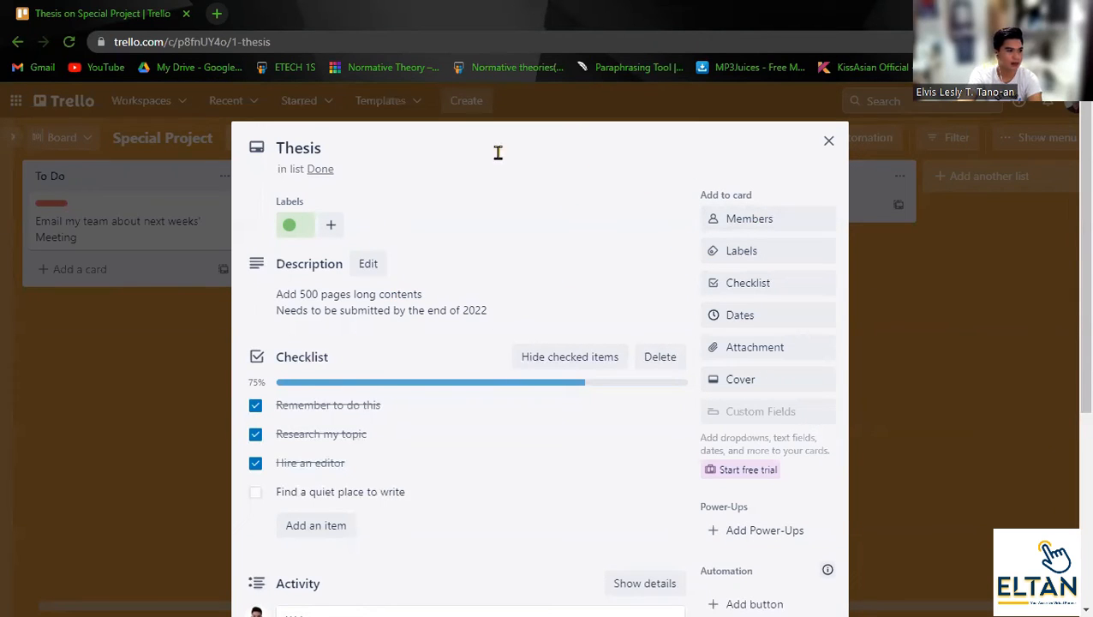
Give the Thesis card a due date of 9/25/2022 at 12 PM.
left_click(759, 317)
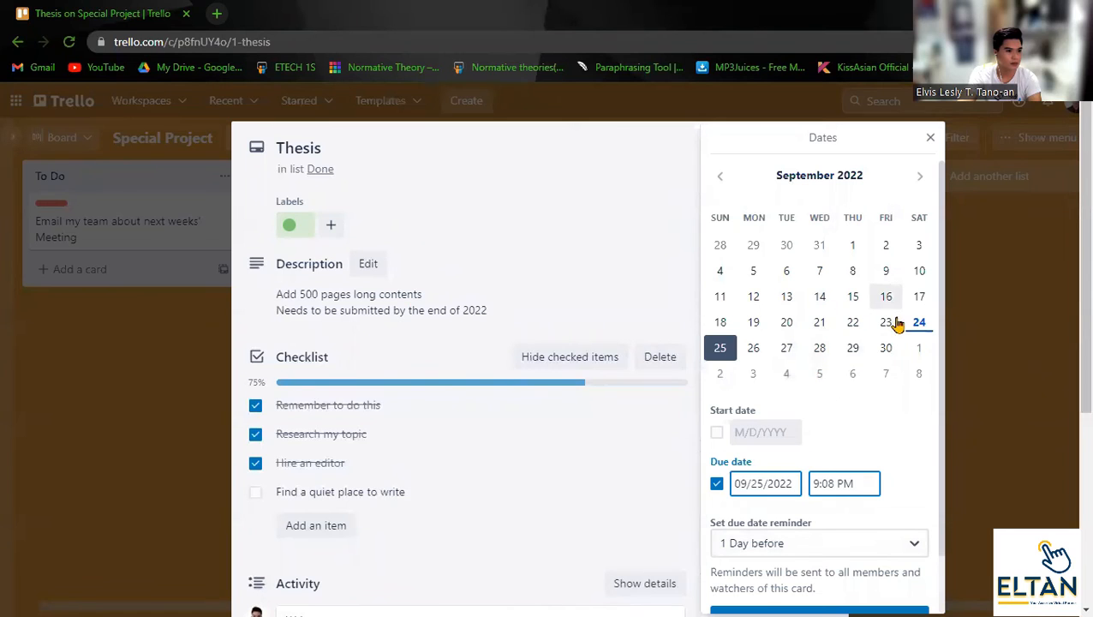
left_click(725, 351)
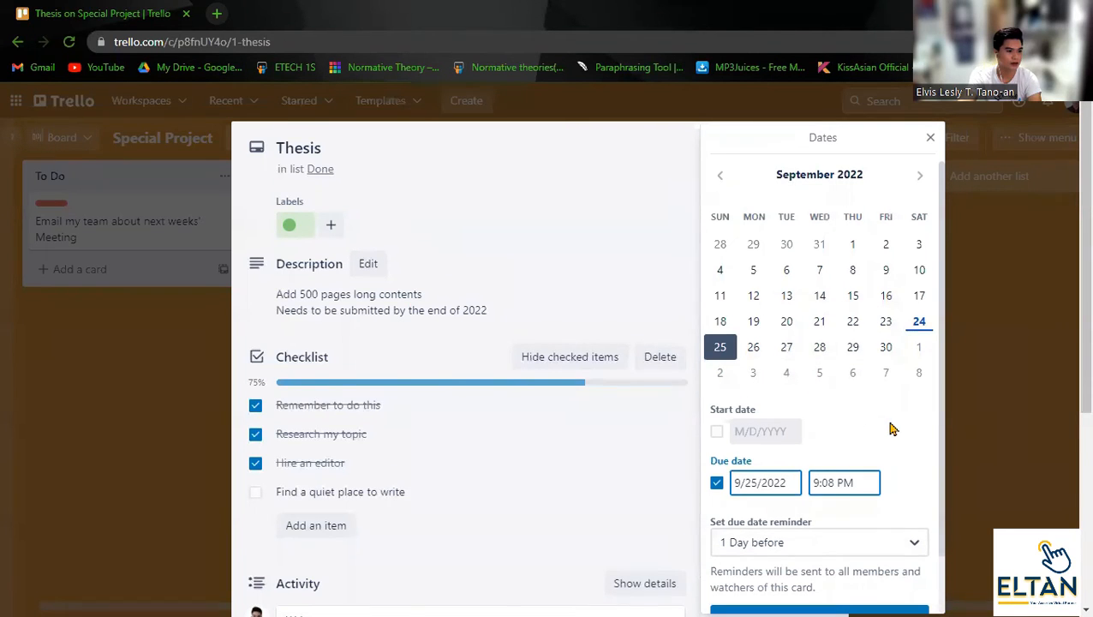
scroll(891, 428, "down", 1)
double_click(830, 414)
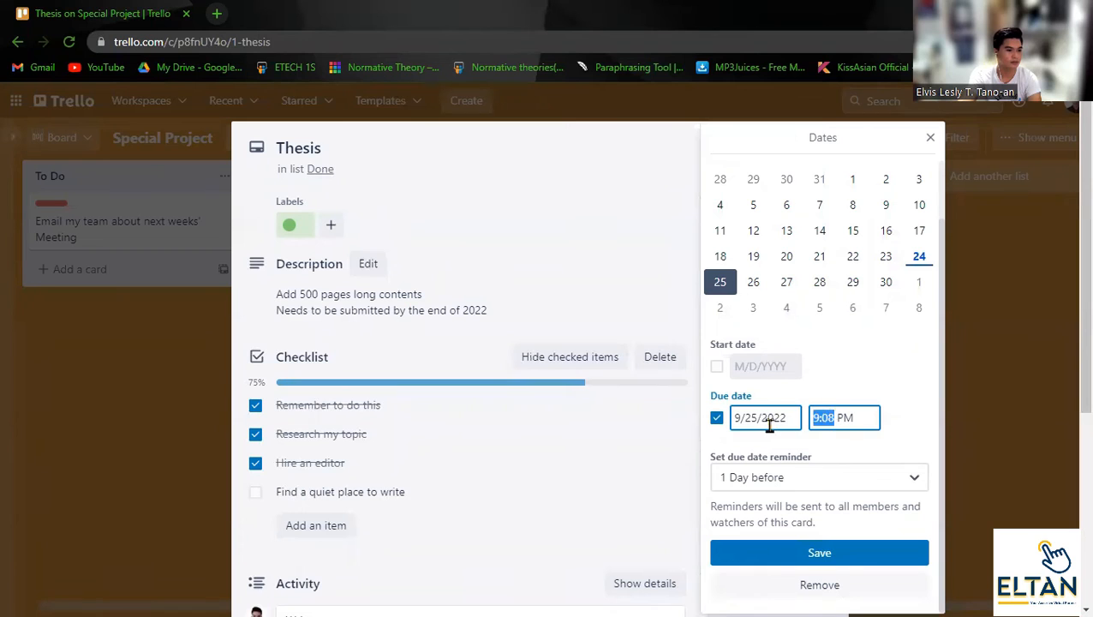
type("12")
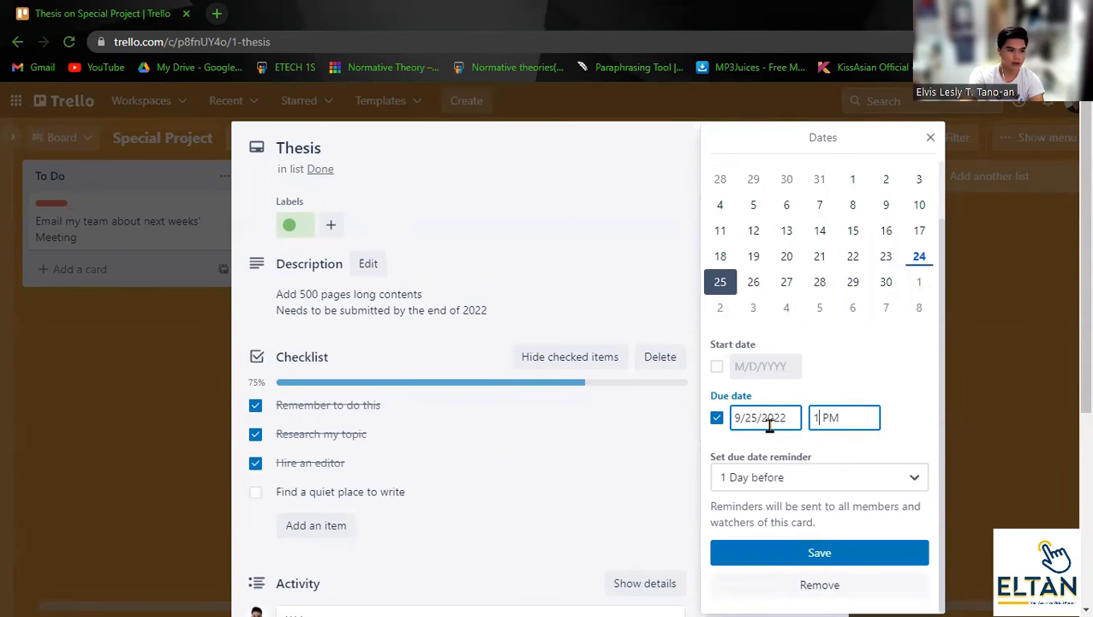
key("Return")
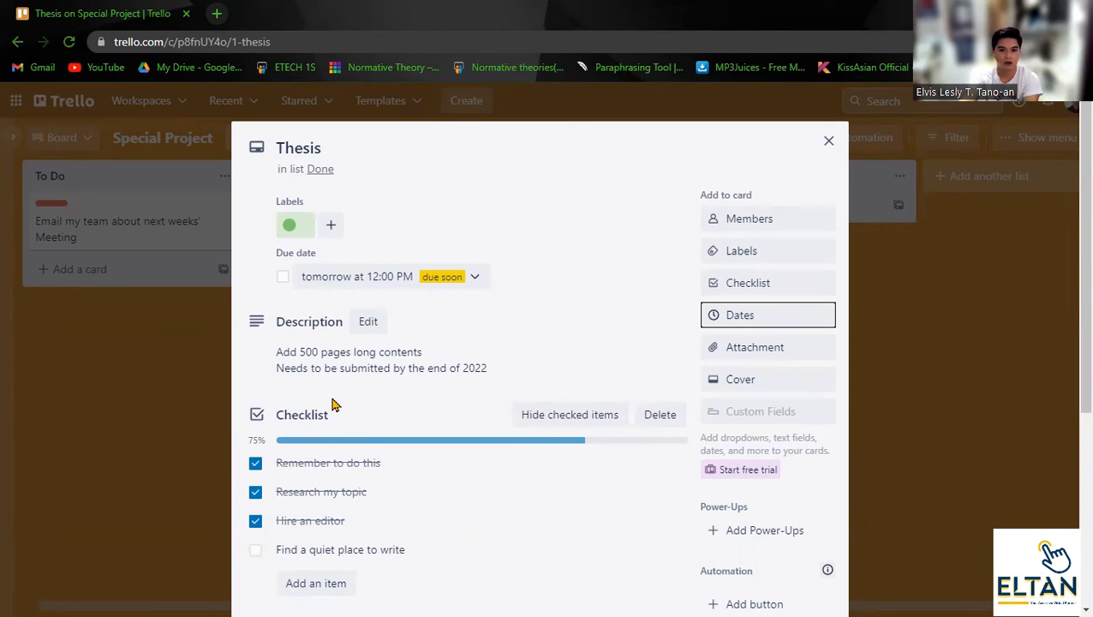
Change the Thesis card's due date to 10/31/2022 and save it.
left_click(463, 282)
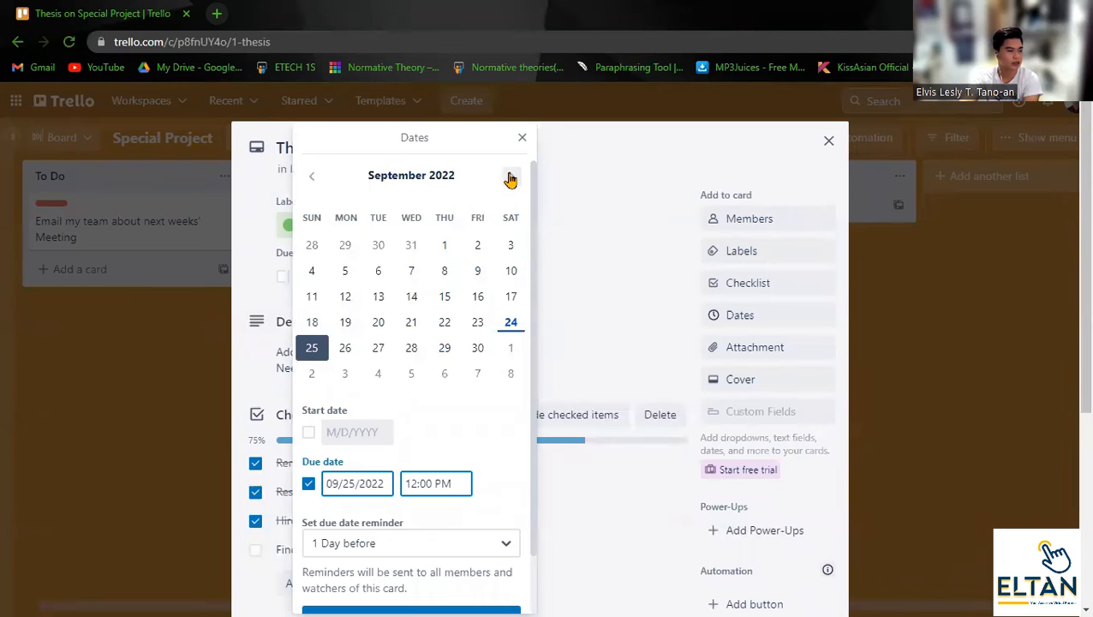
left_click(510, 178)
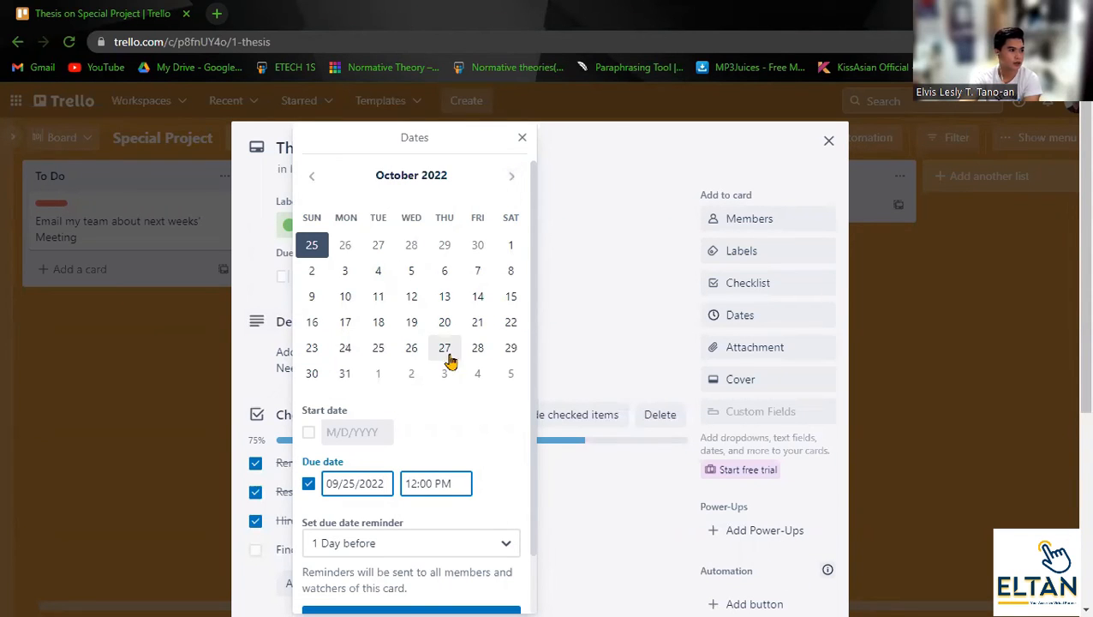
left_click(353, 376)
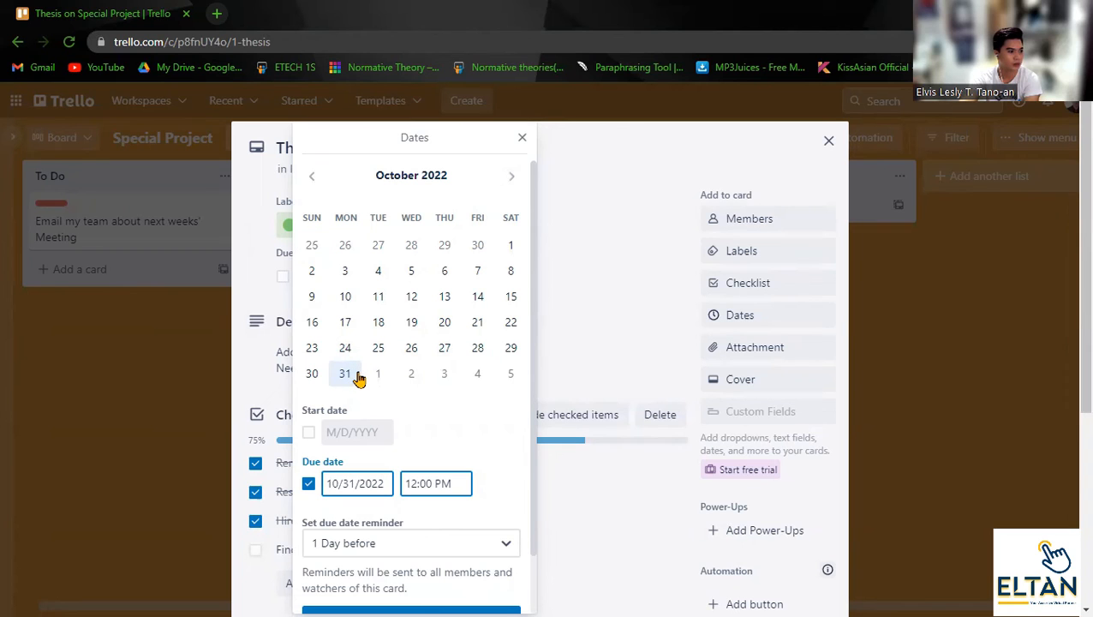
left_click(369, 609)
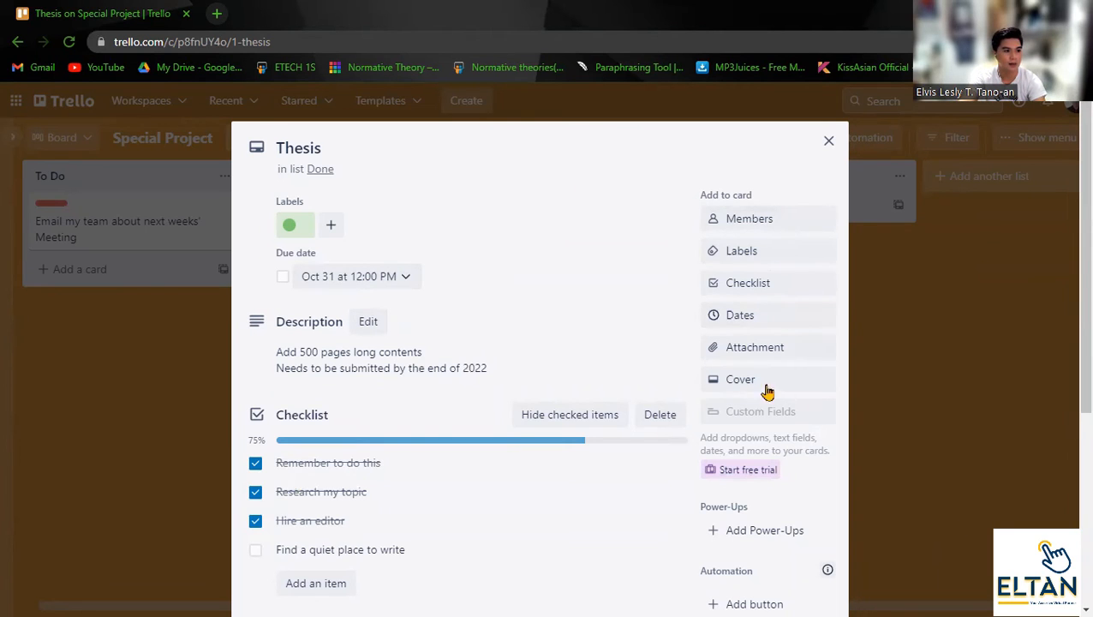
Attach the image file Hello, I'm Anth.jpg from the computer's Pictures folder to the Thesis card and close the card.
left_click(765, 347)
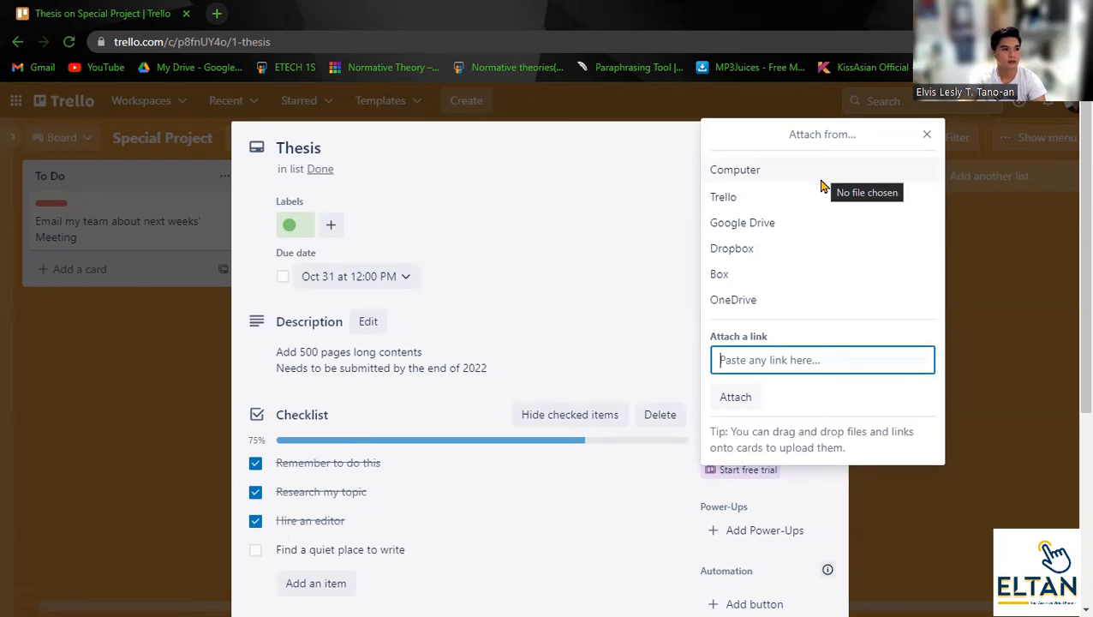
left_click(739, 177)
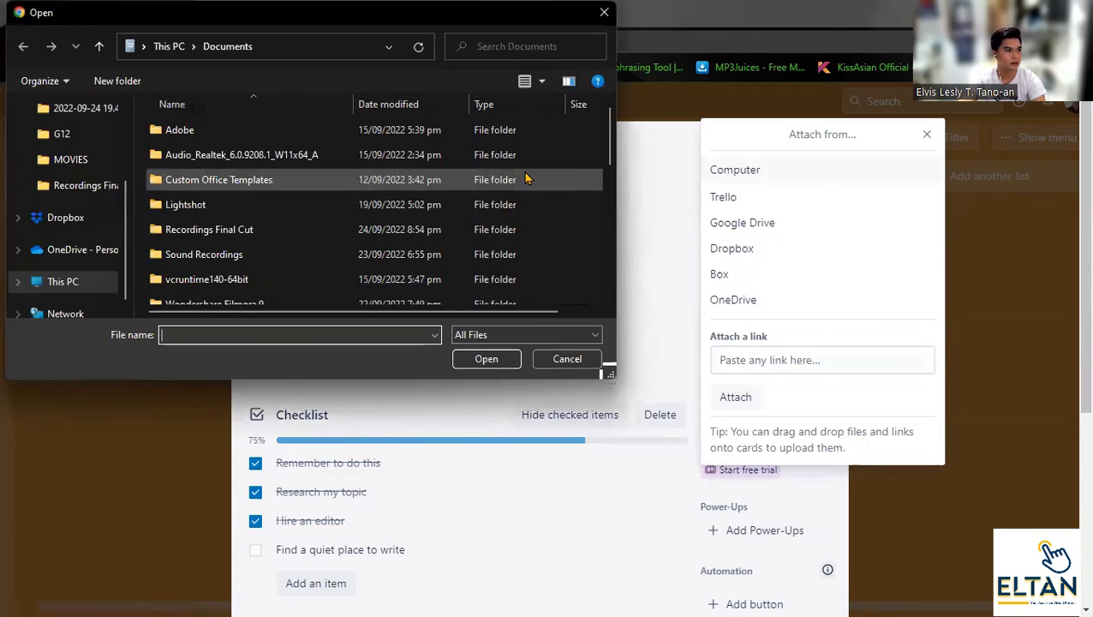
left_click(605, 15)
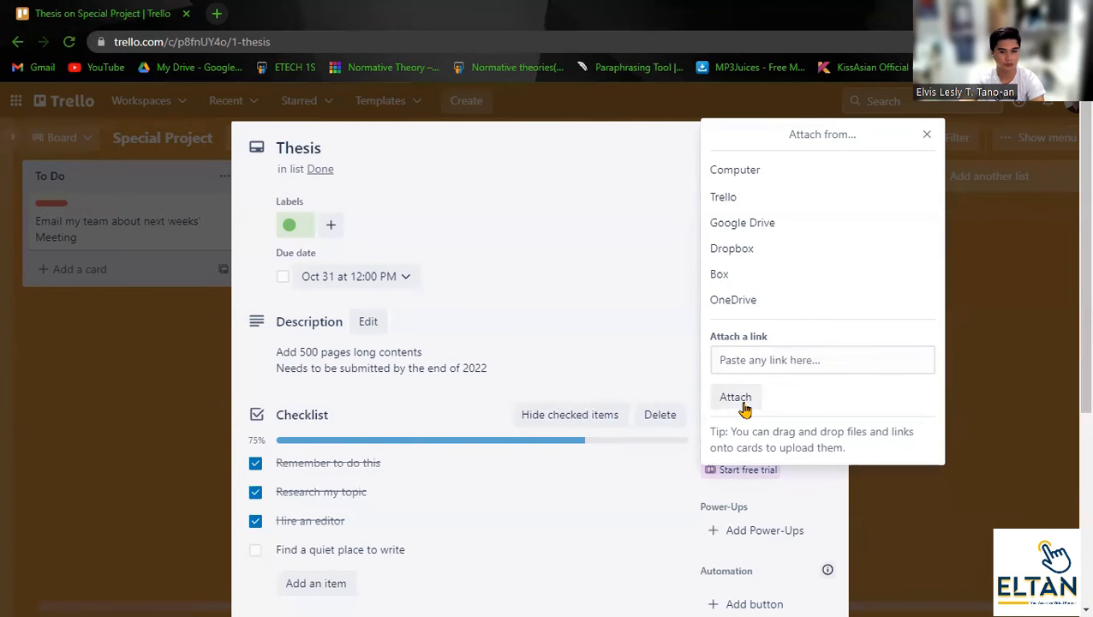
left_click(788, 172)
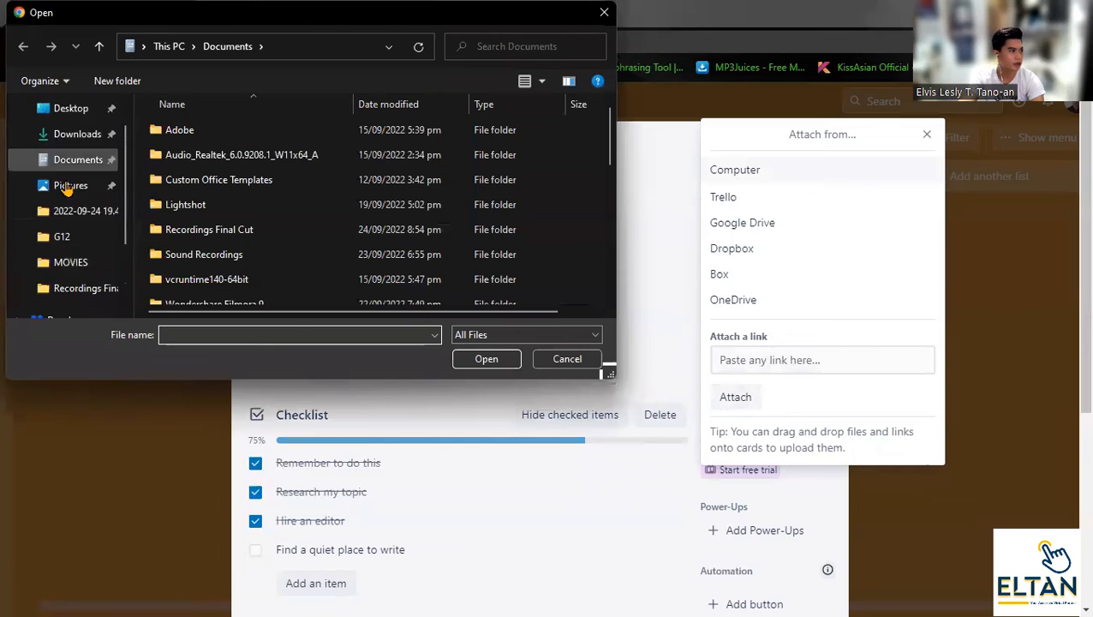
left_click(67, 217)
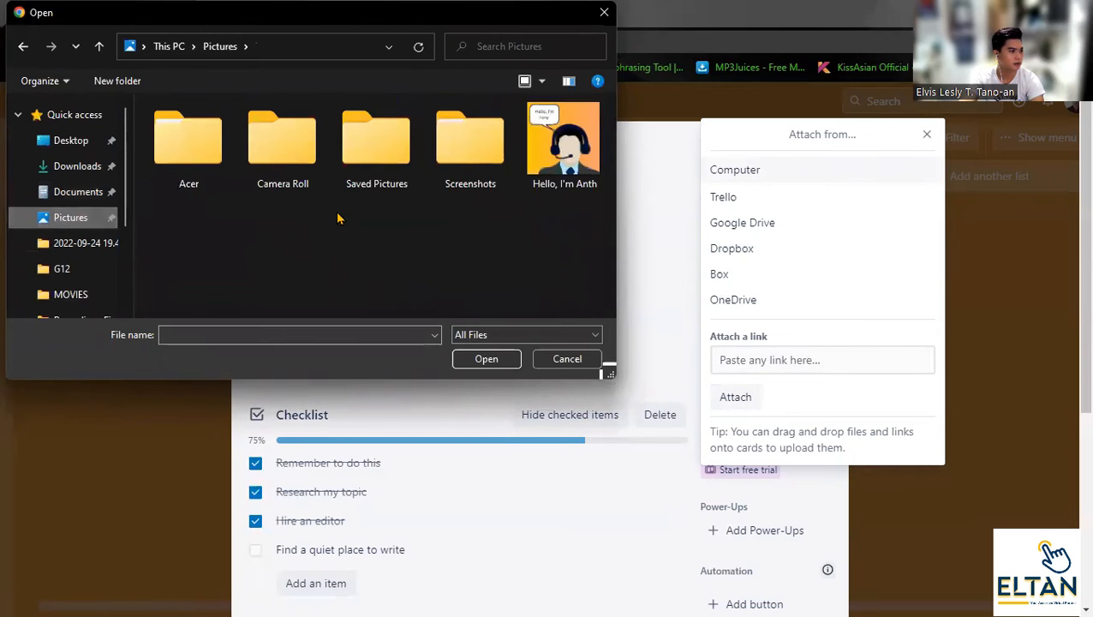
left_click(563, 150)
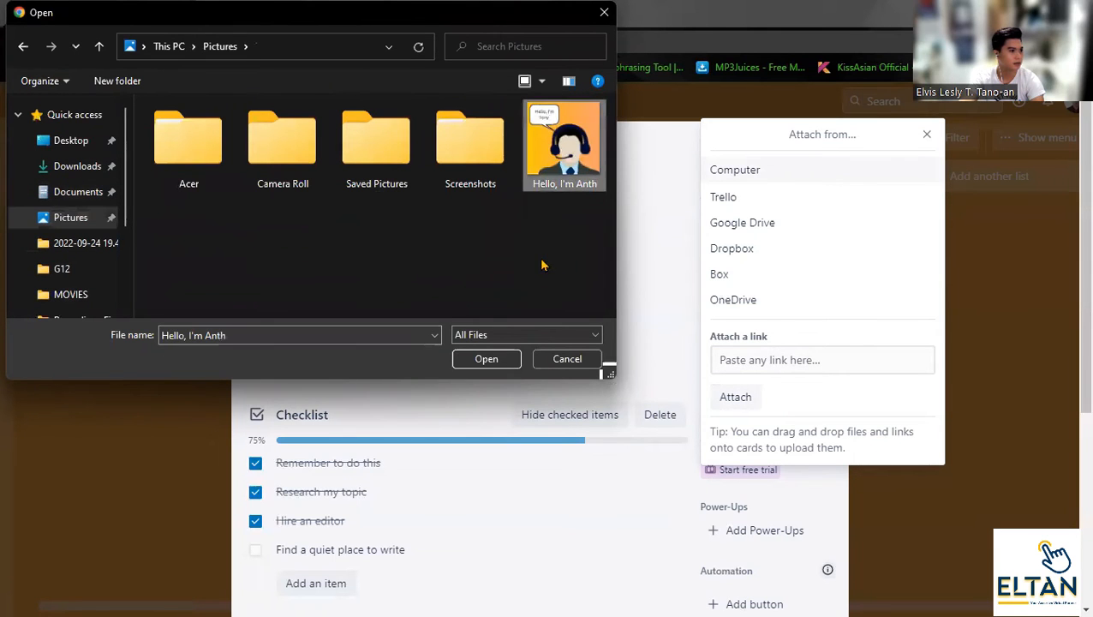
left_click(485, 359)
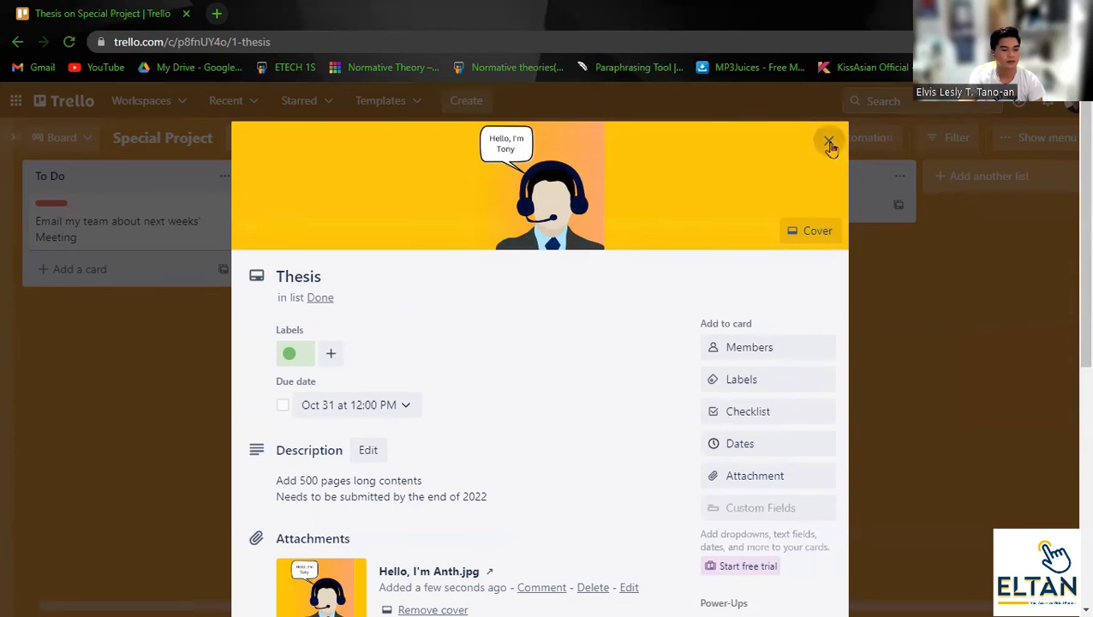
scroll(630, 356, "down", 6)
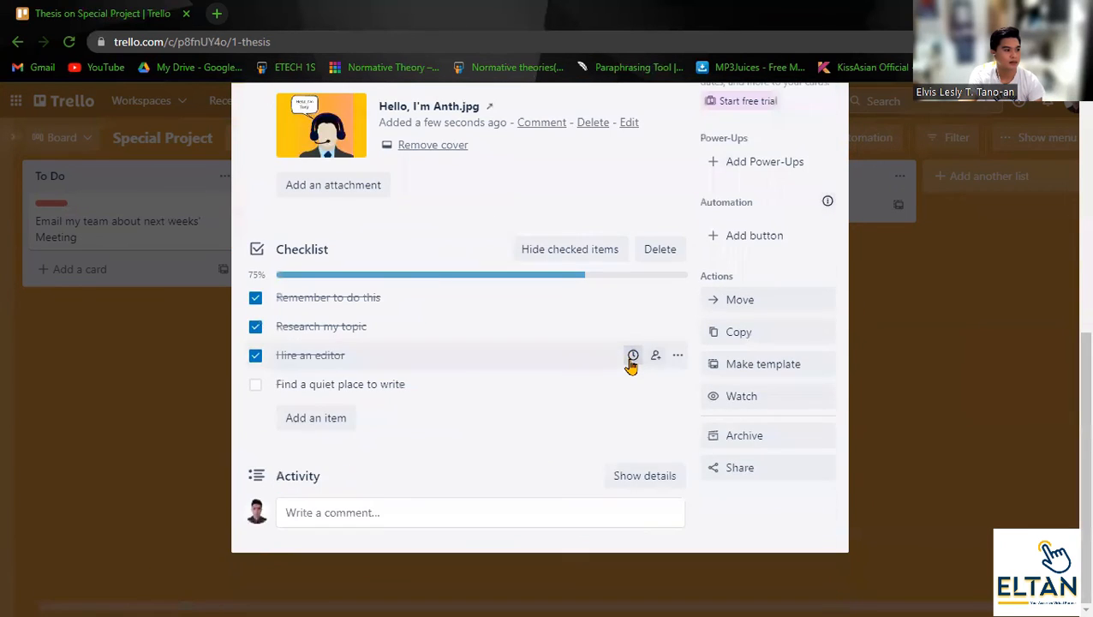
scroll(872, 280, "up", 4)
left_click(872, 280)
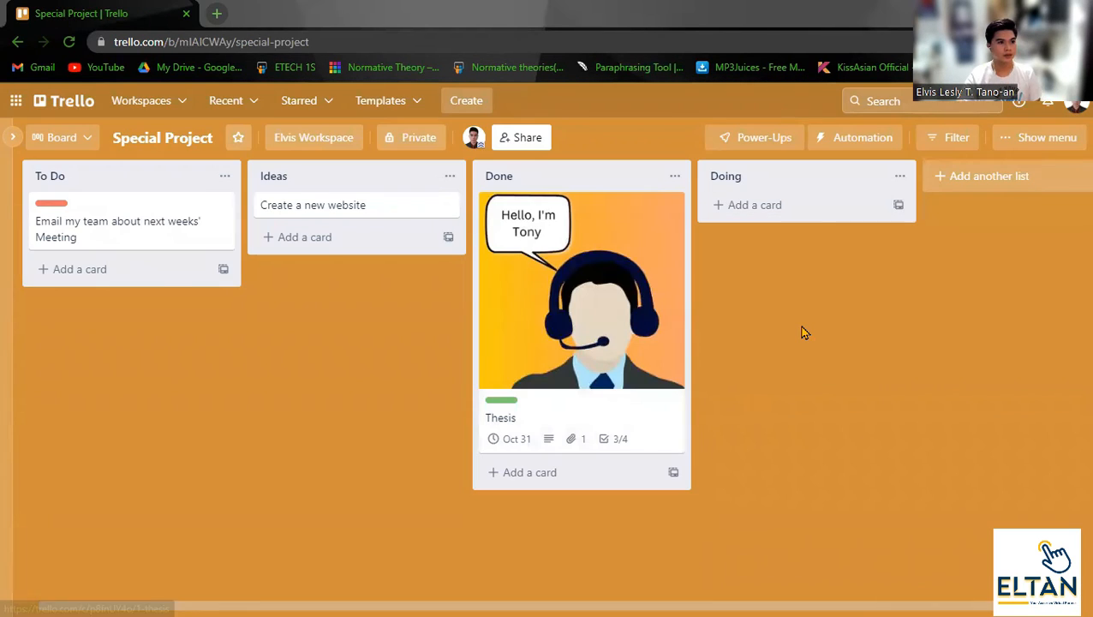
Search Trello for "website", then dismiss the search.
left_click(885, 101)
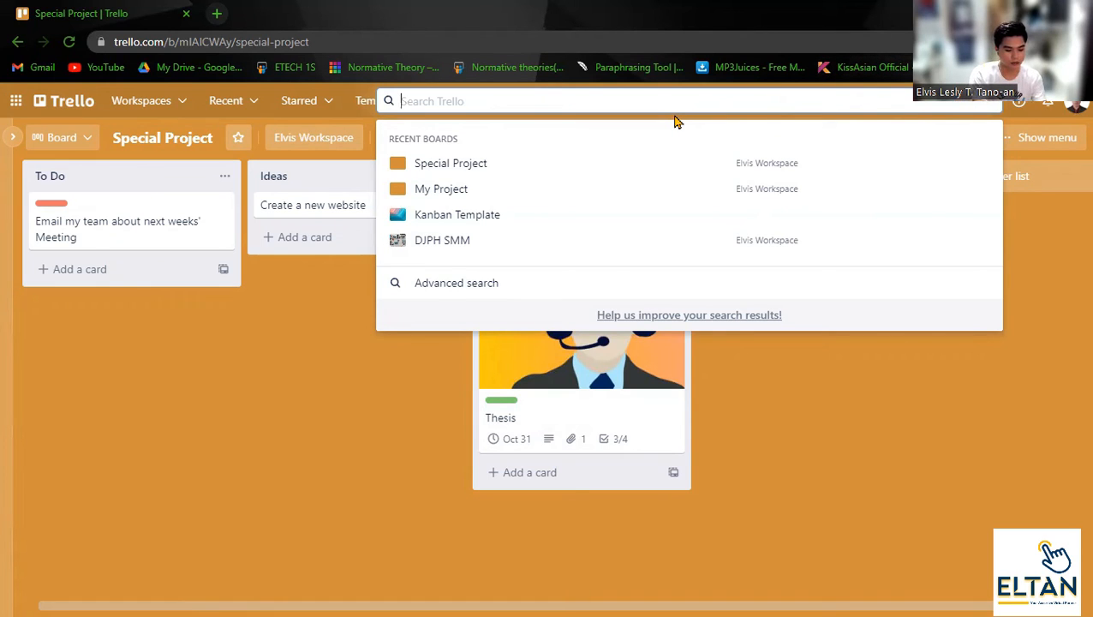
type("website")
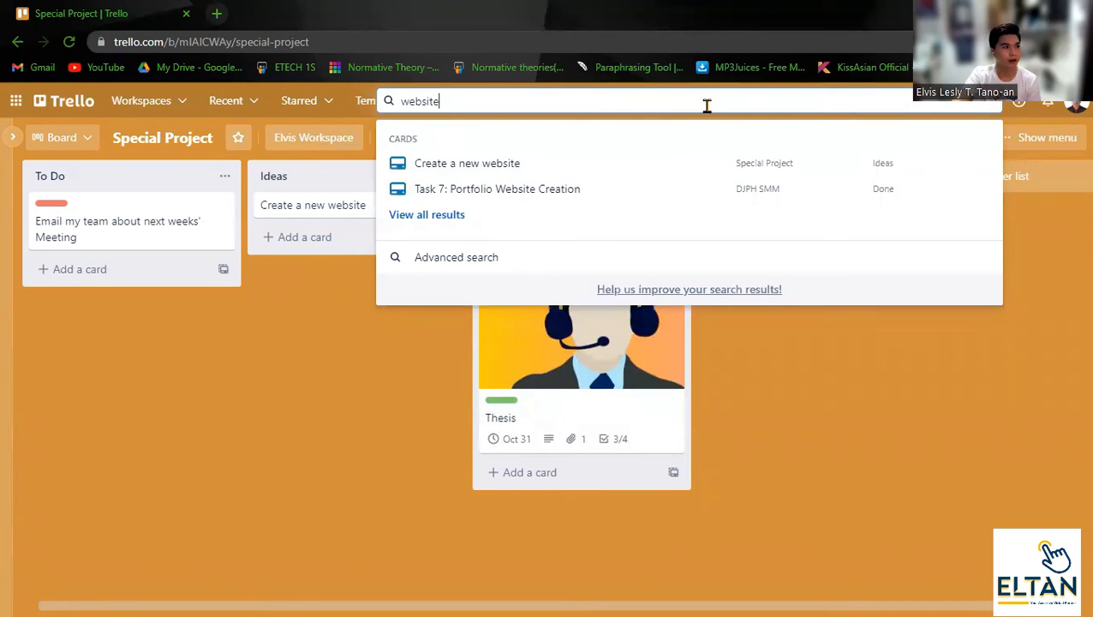
left_click_drag(693, 105, 361, 100)
left_click(844, 351)
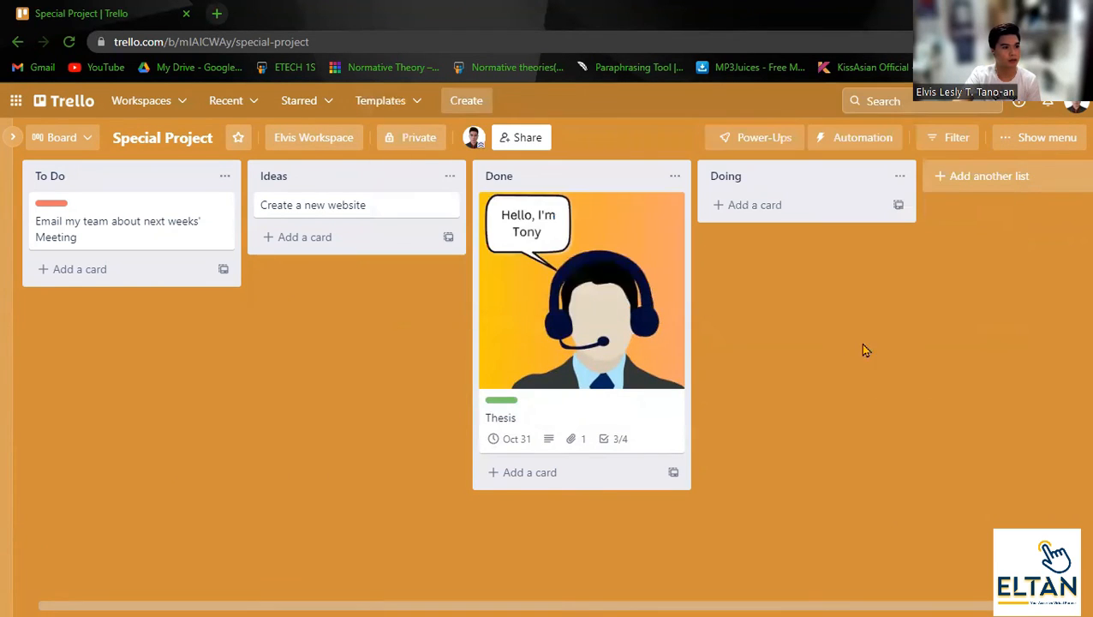
Filter the Special Project board to cards due in the next week and close the filter settings.
left_click(956, 138)
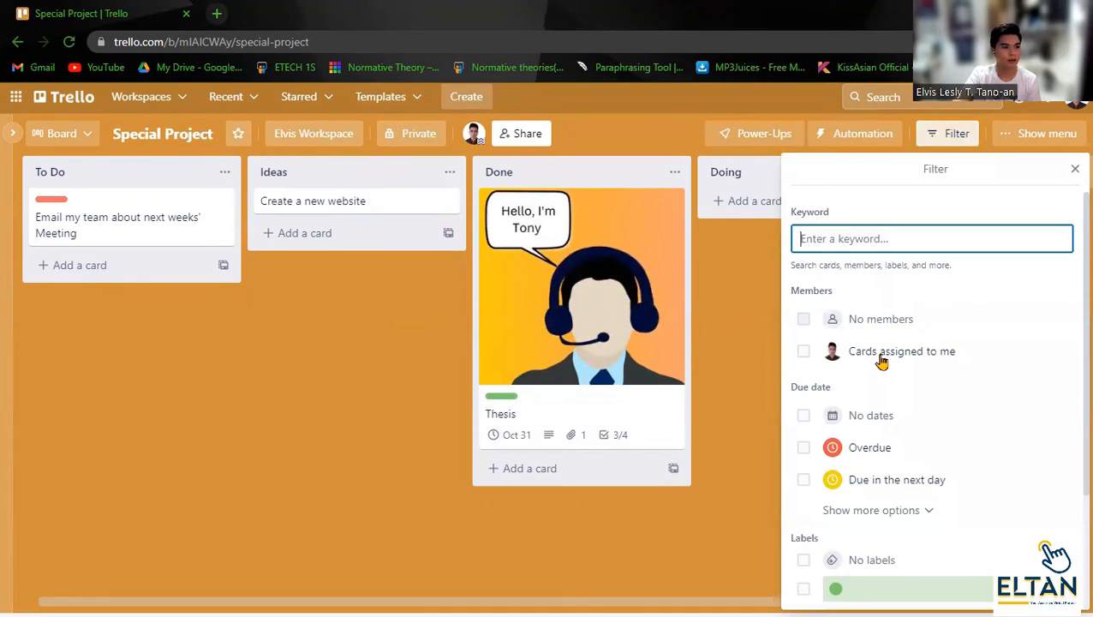
scroll(928, 369, "down", 1)
scroll(857, 308, "down", 1)
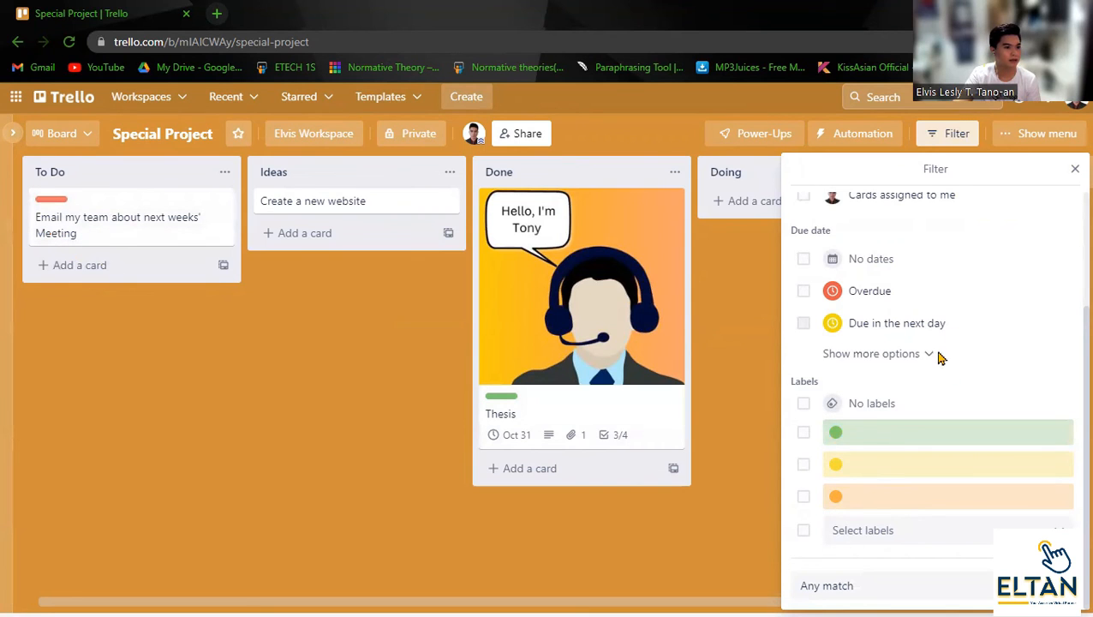
left_click(899, 350)
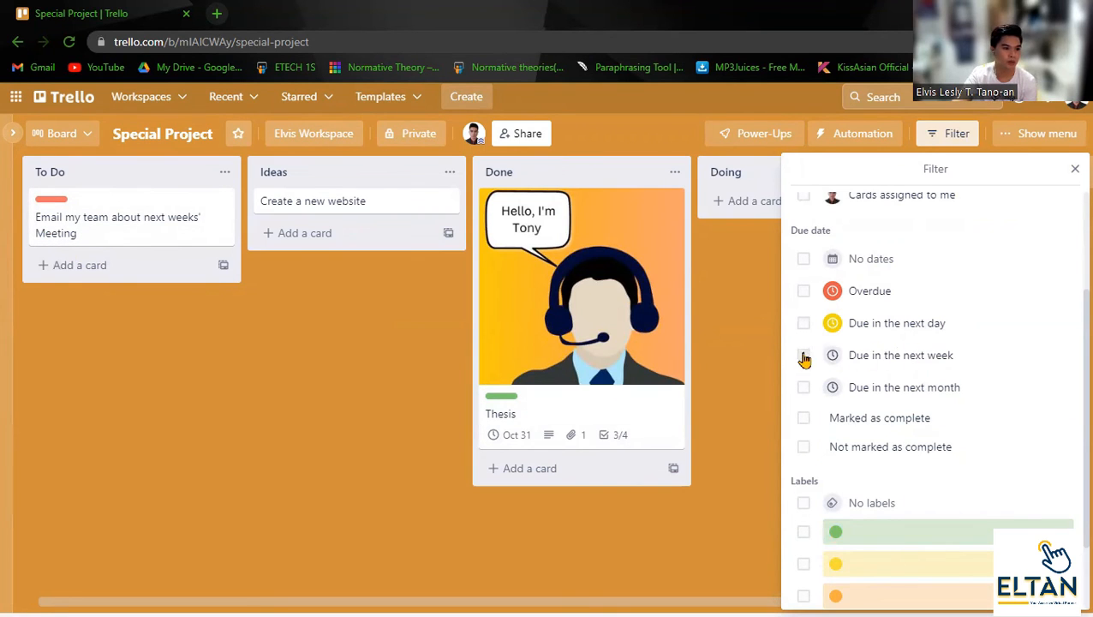
left_click(835, 362)
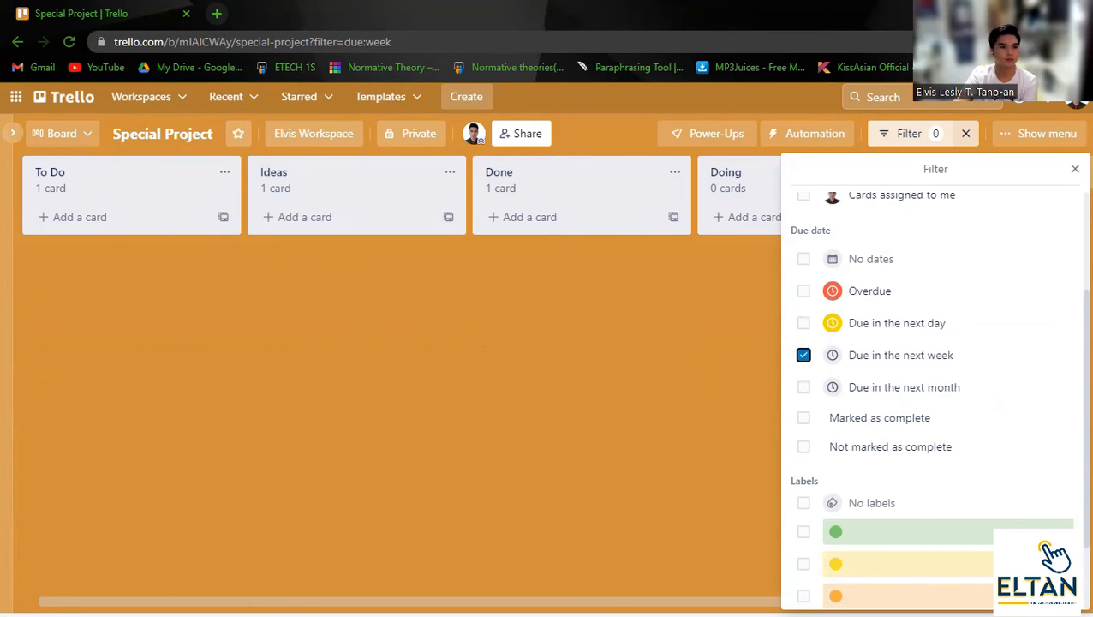
left_click(1074, 171)
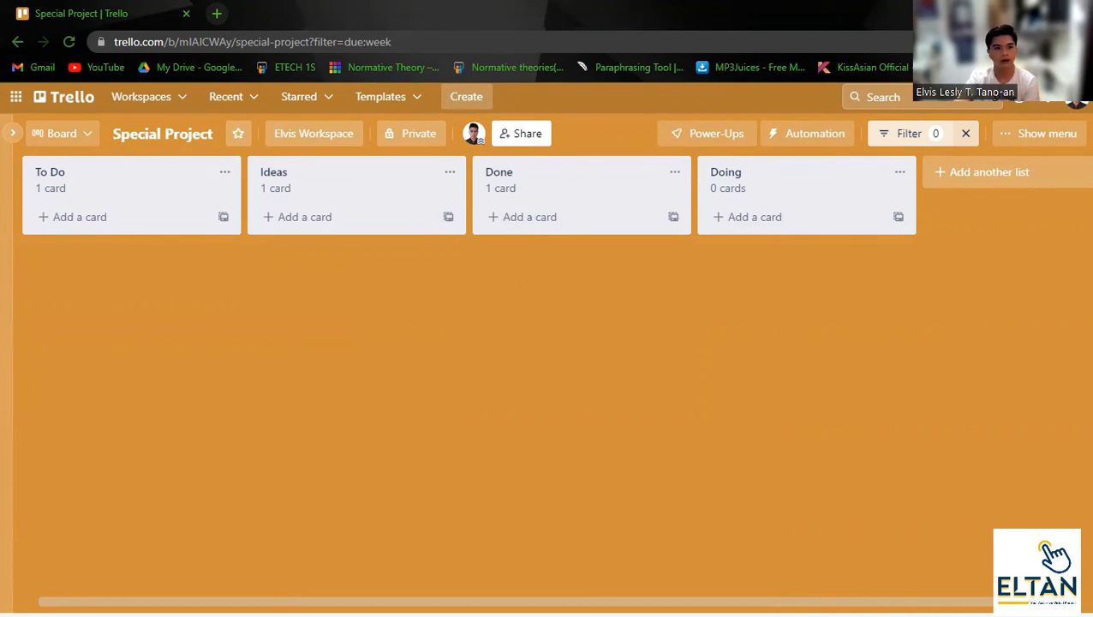
Look through the additional options in the Special Project board's menu and close it.
left_click(1051, 137)
scroll(966, 377, "up", 2)
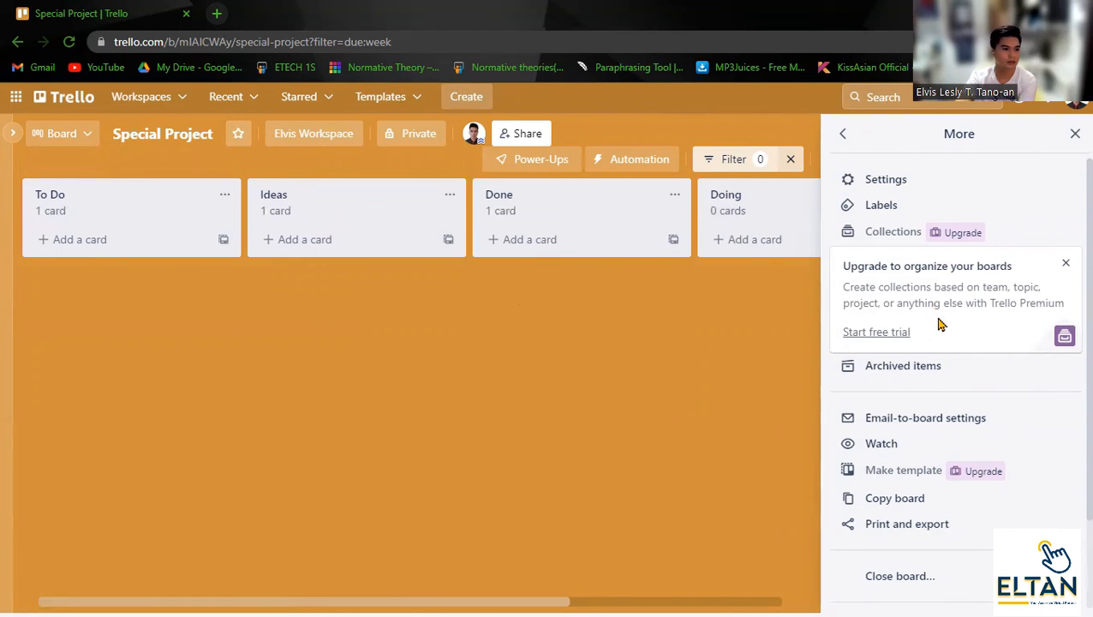
scroll(939, 324, "down", 2)
scroll(983, 378, "up", 2)
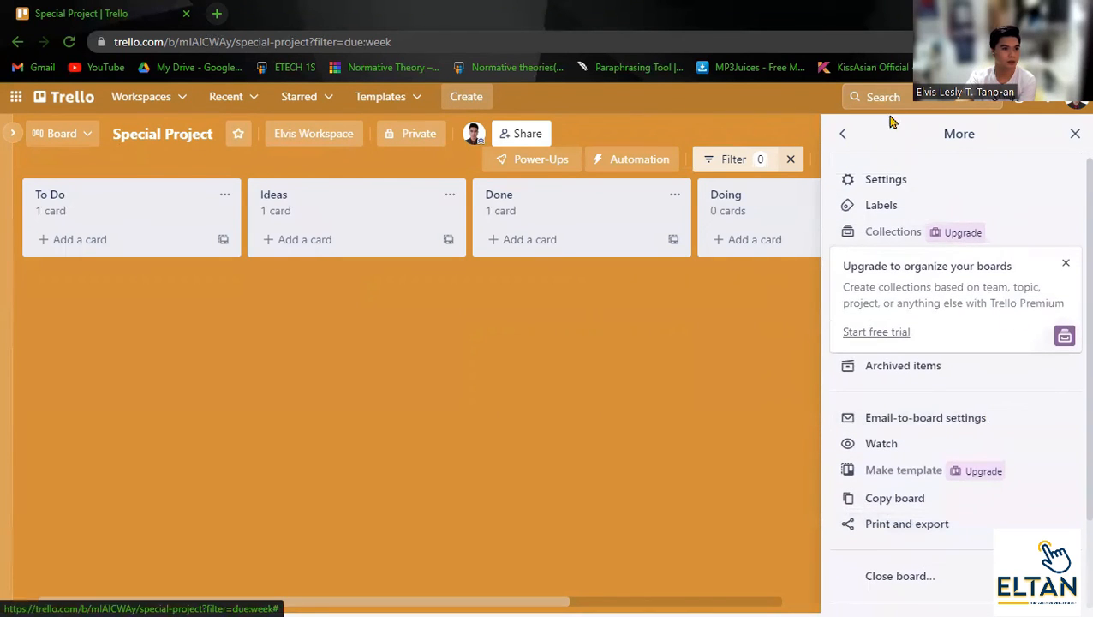
left_click(1074, 133)
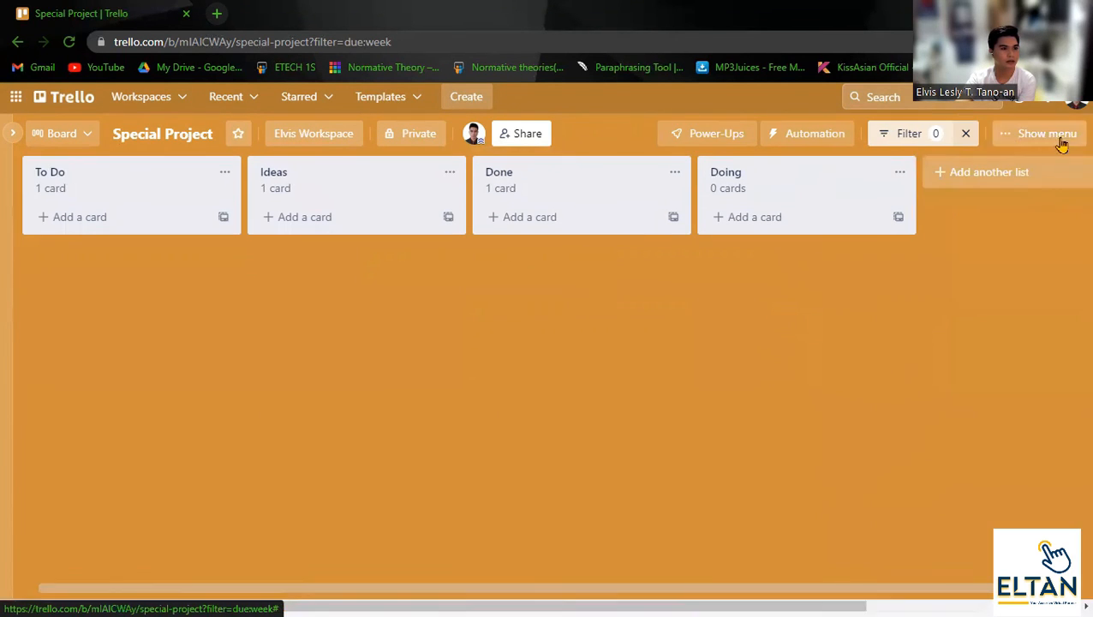
Open the board's Power-Ups directory and examine the featured Power-Ups, Trello integrations, essential Power-Ups and other great Power-Ups.
left_click(712, 137)
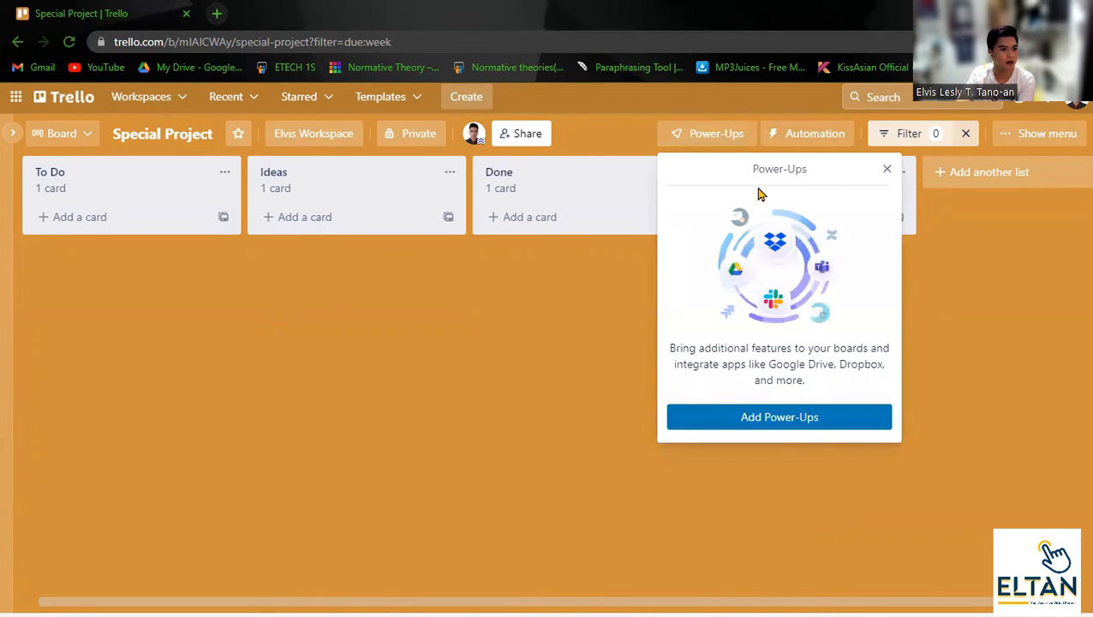
left_click(828, 423)
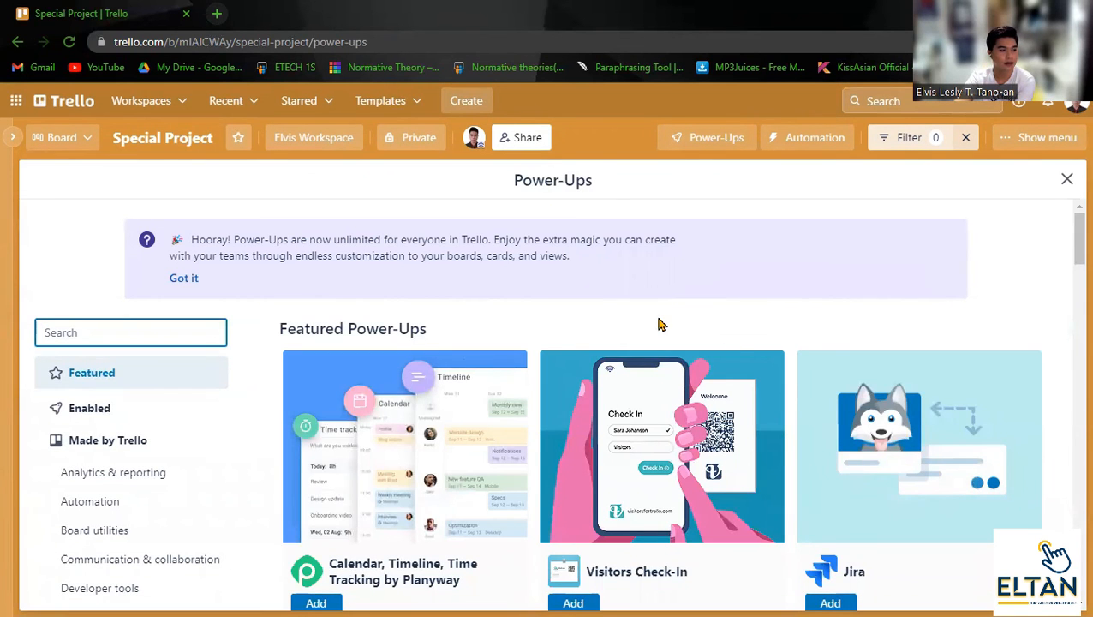
scroll(675, 294, "down", 2)
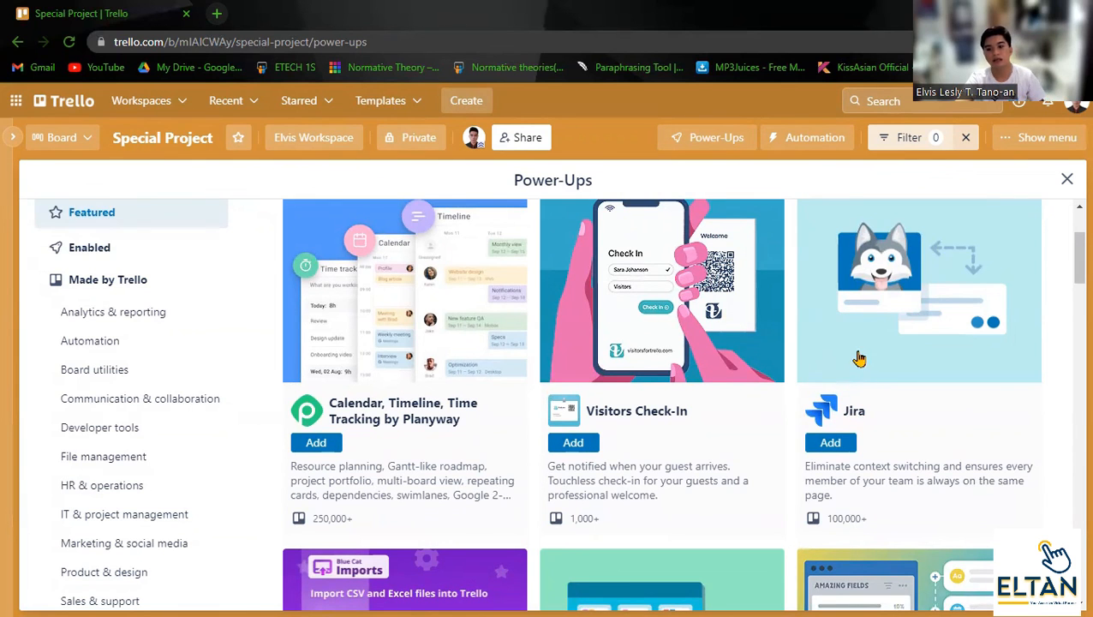
scroll(852, 386, "down", 4)
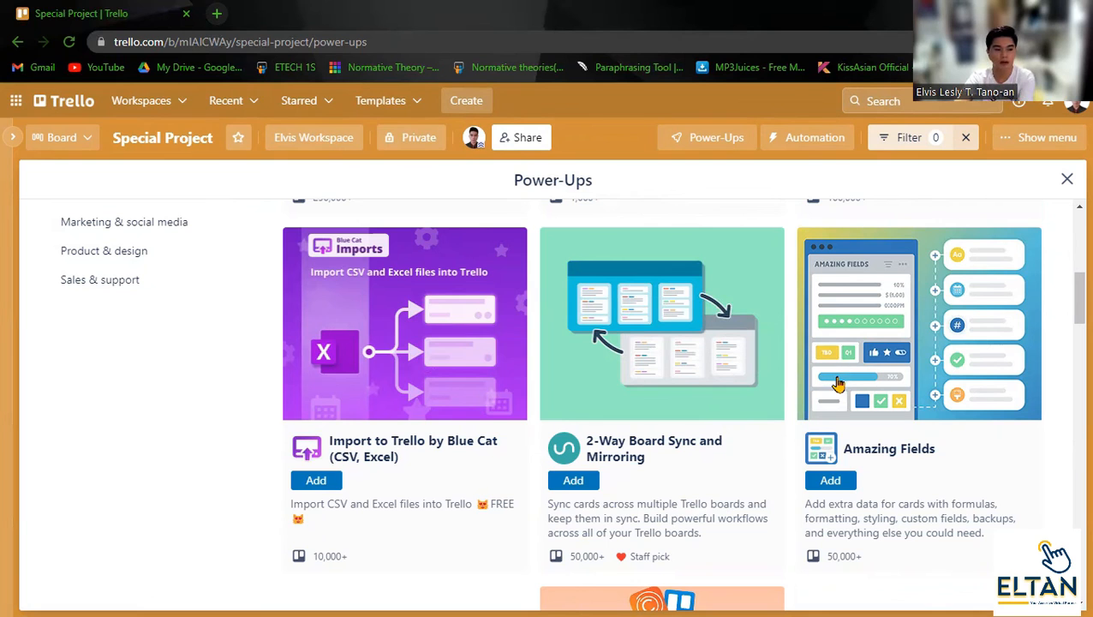
scroll(805, 366, "up", 3)
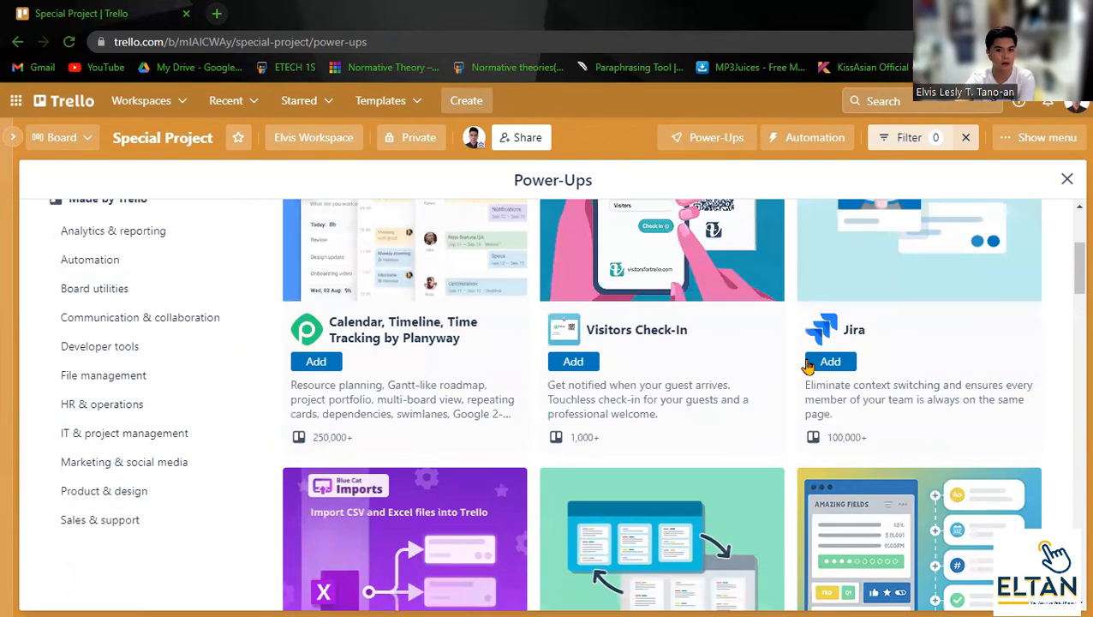
scroll(762, 321, "up", 3)
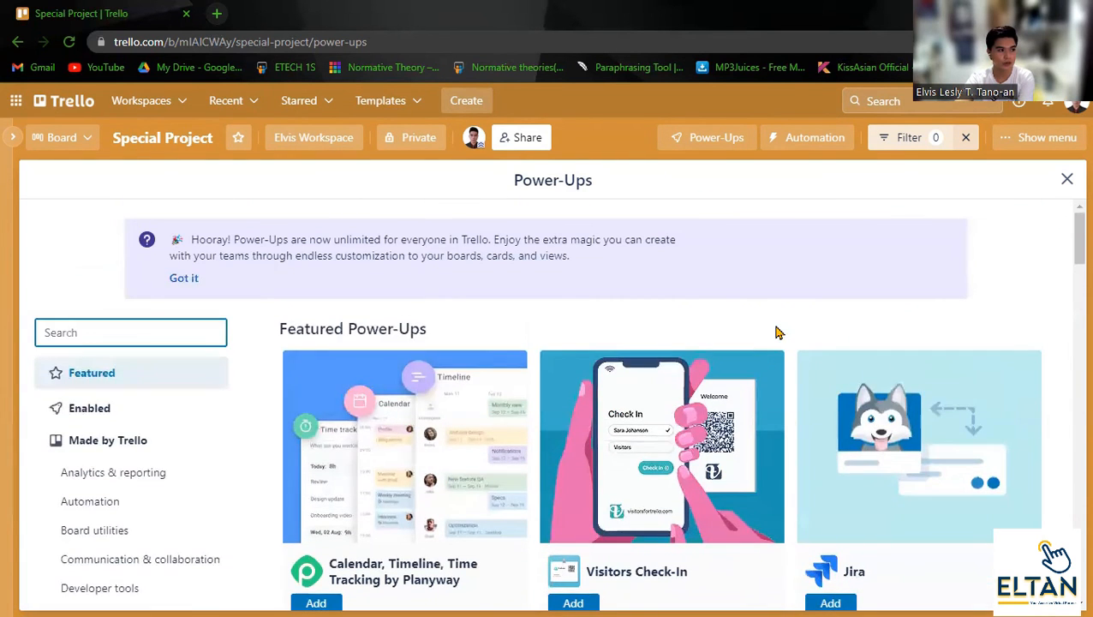
scroll(776, 329, "down", 6)
scroll(976, 343, "down", 6)
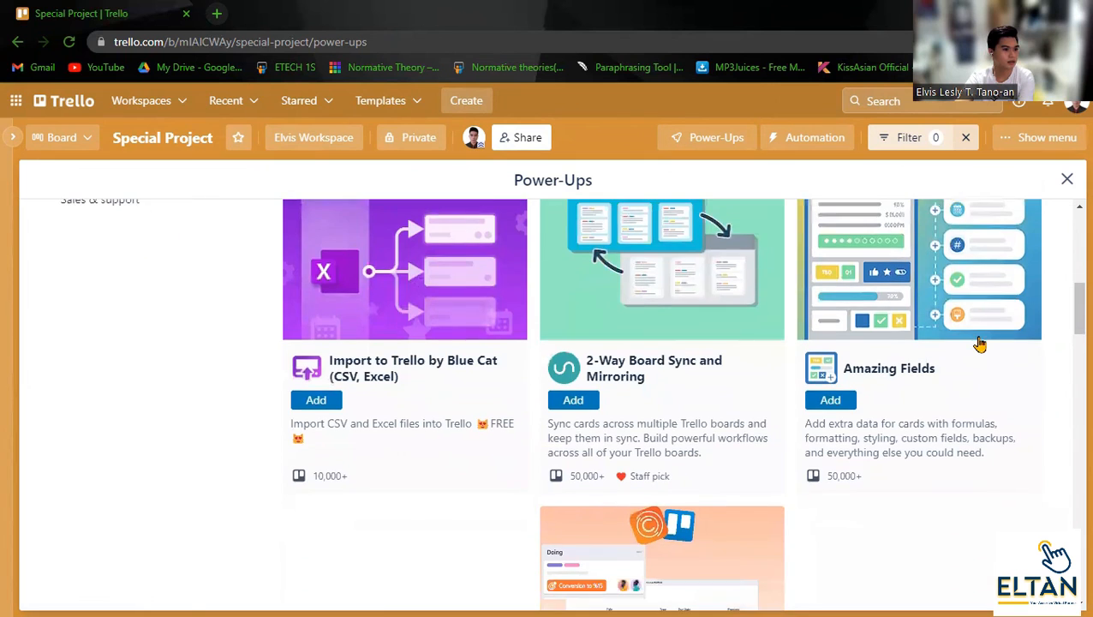
scroll(982, 341, "down", 4)
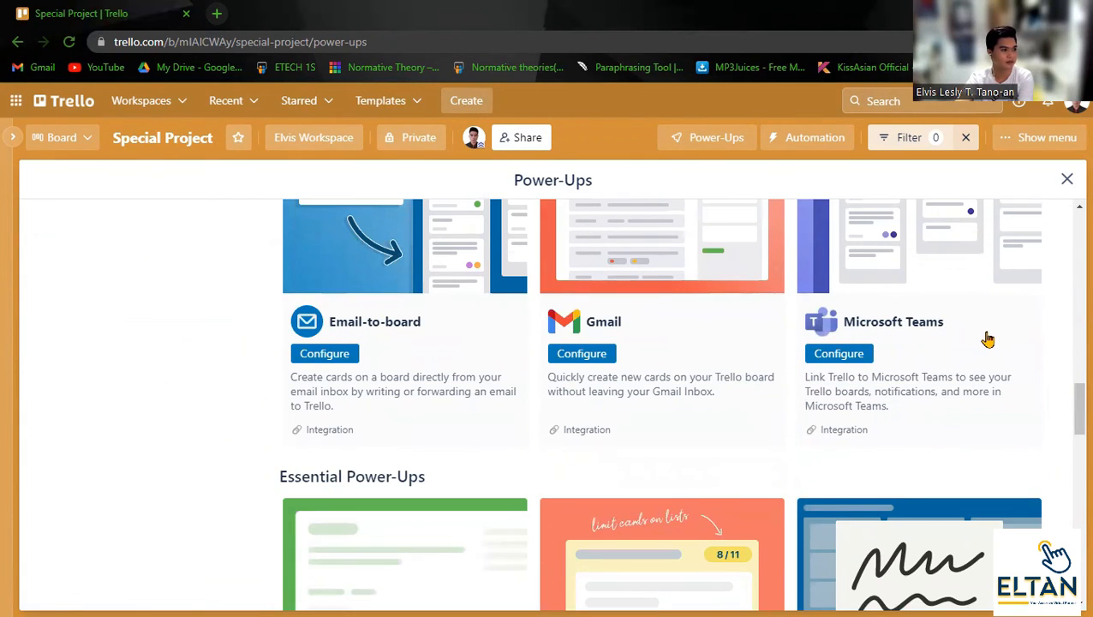
scroll(454, 347, "down", 1)
scroll(455, 347, "down", 2)
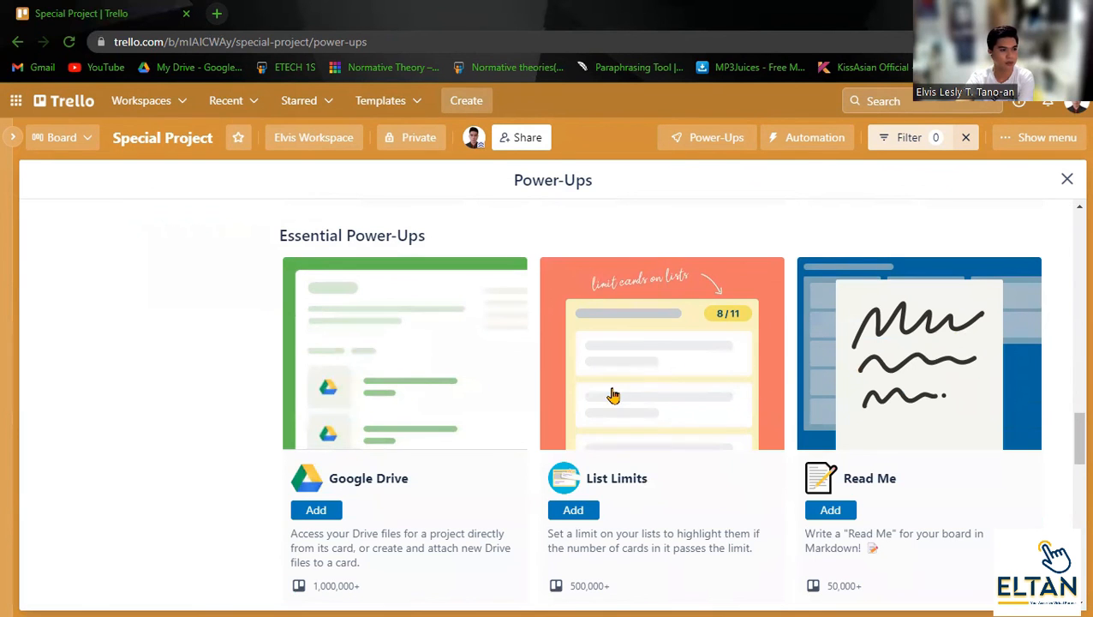
scroll(610, 393, "up", 2)
scroll(627, 388, "down", 5)
scroll(631, 399, "down", 4)
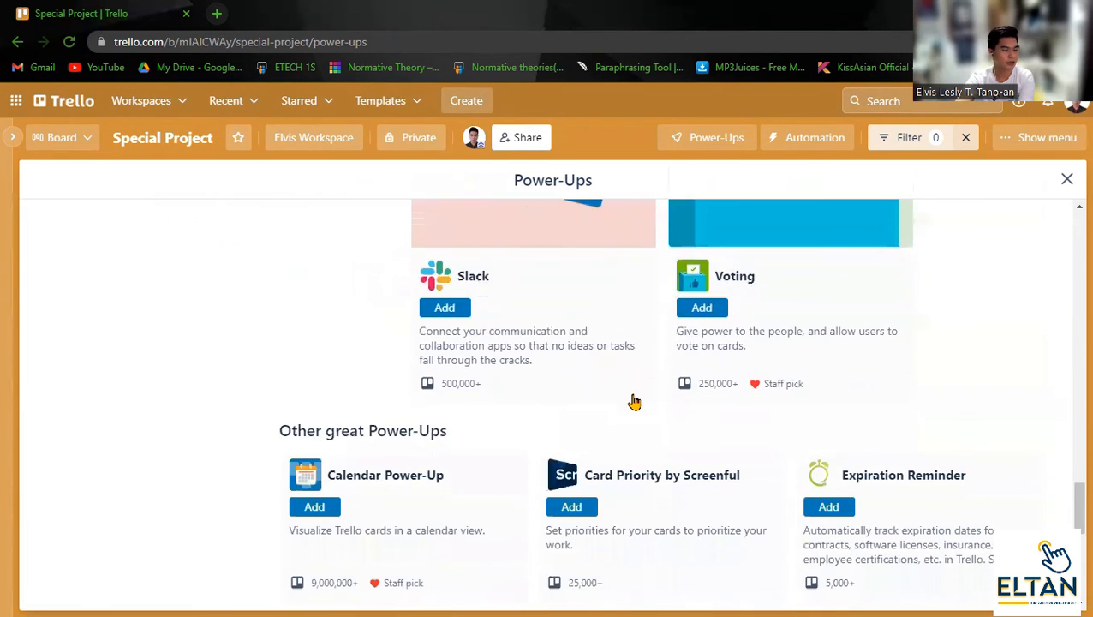
scroll(640, 394, "up", 4)
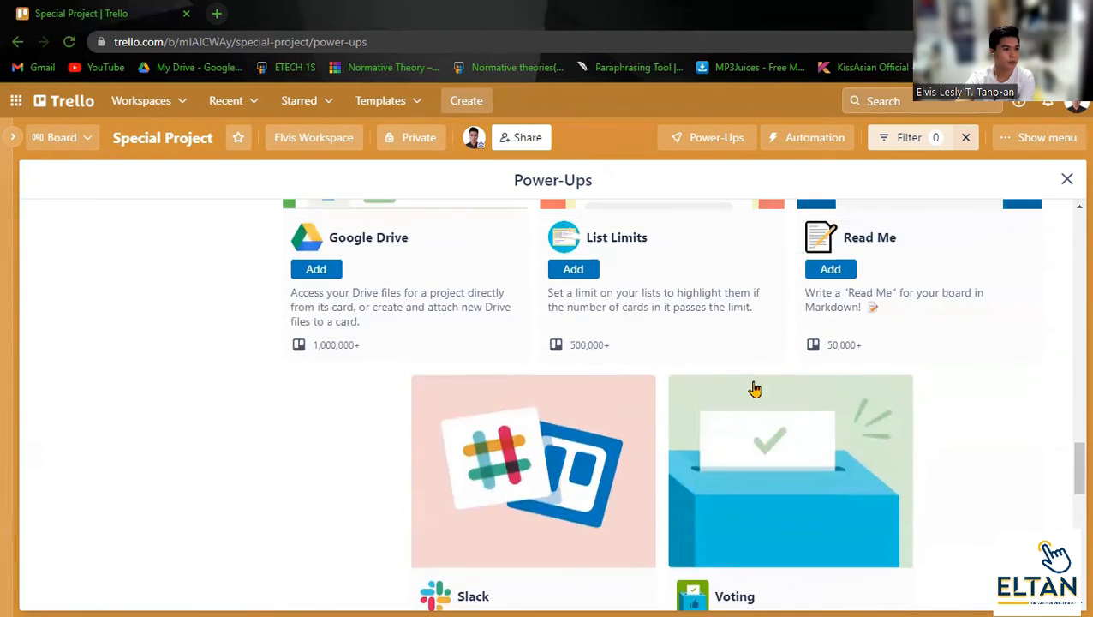
scroll(745, 421, "up", 8)
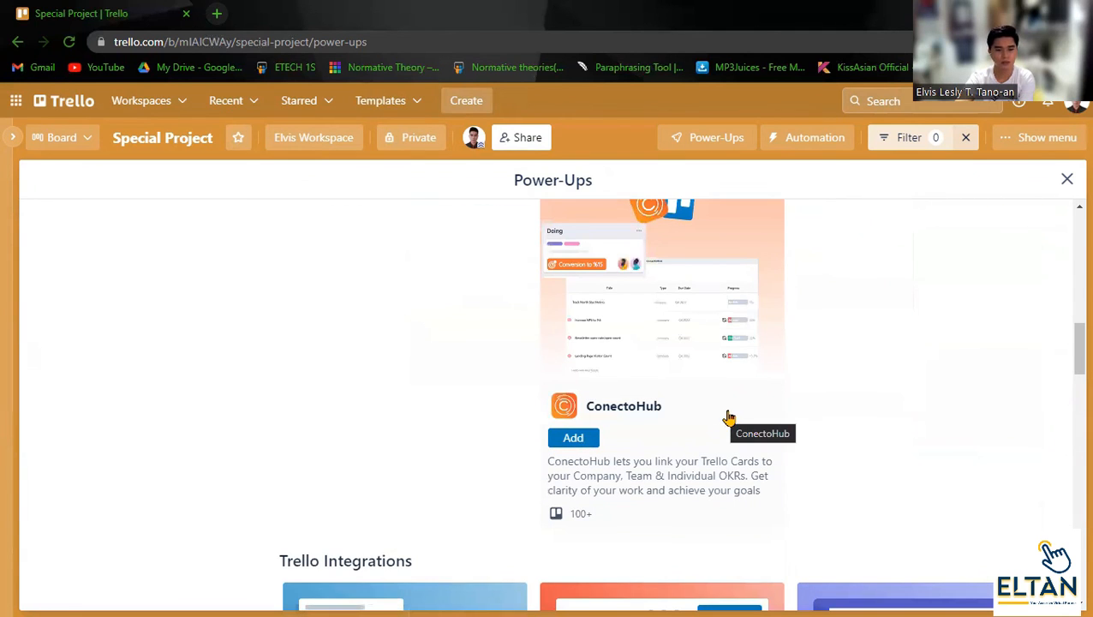
scroll(725, 390, "up", 6)
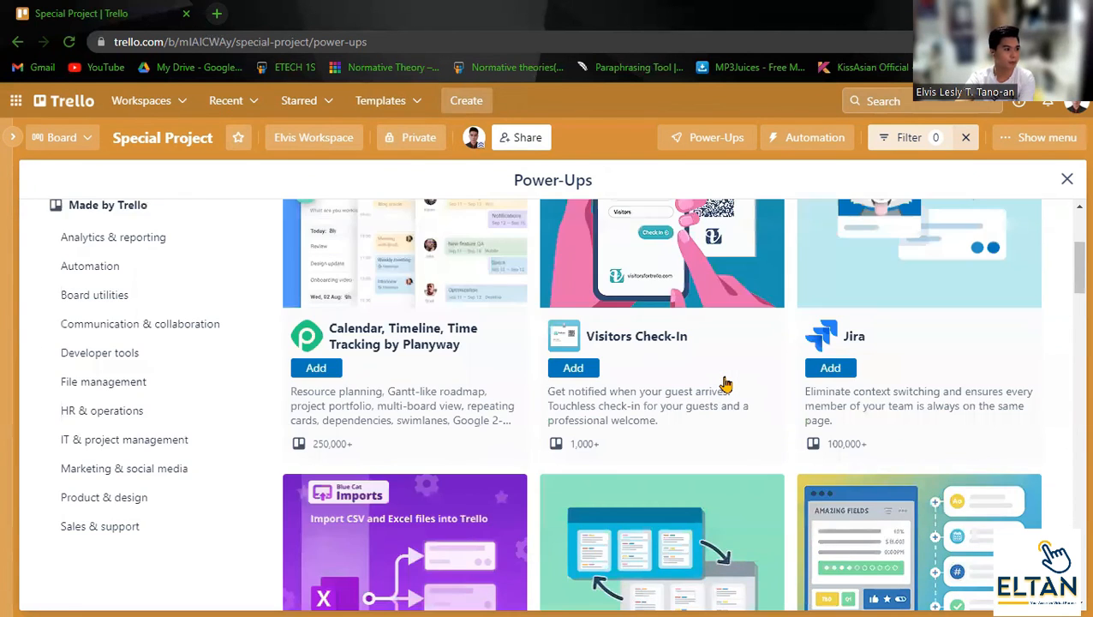
scroll(725, 386, "up", 3)
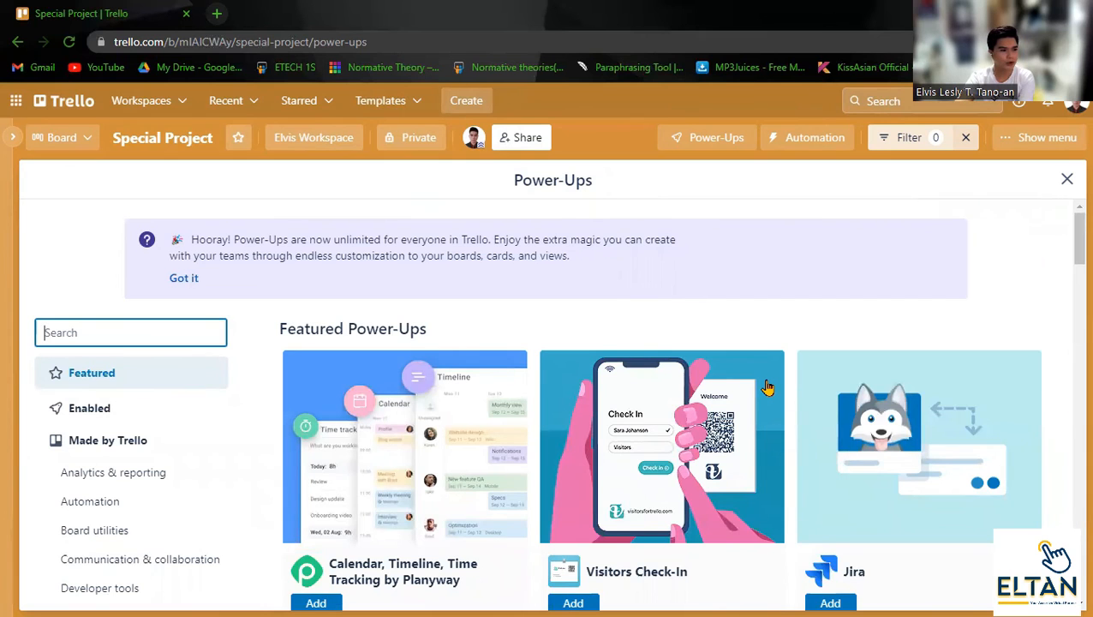
scroll(767, 388, "down", 4)
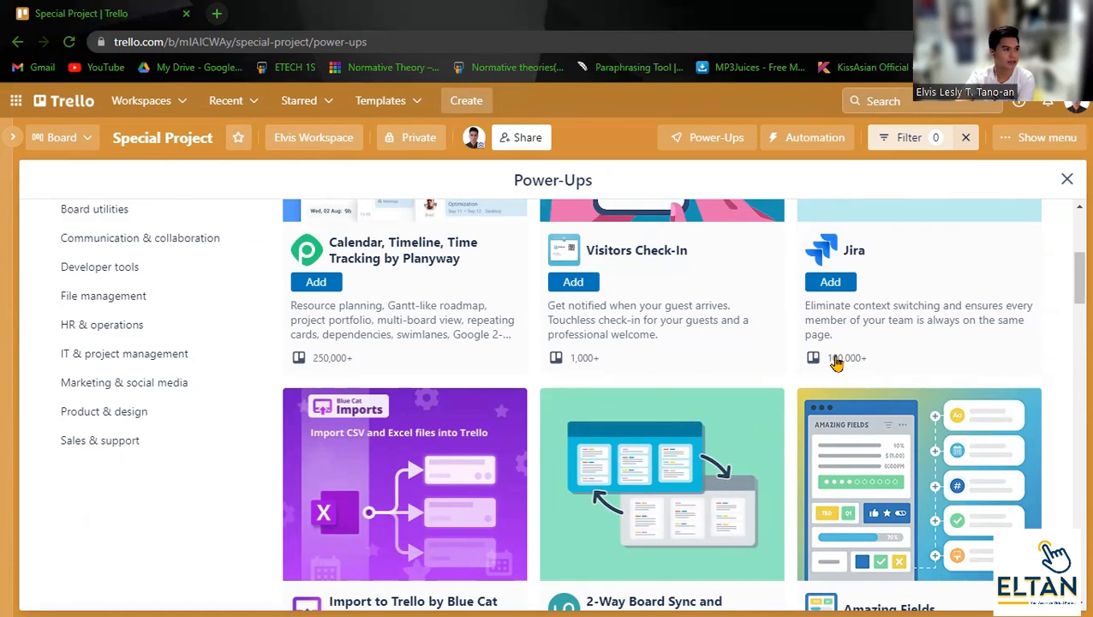
Search the Power-Ups directory for "custom field", then close the directory to return to the Special Project board.
scroll(831, 360, "up", 1)
scroll(836, 362, "up", 3)
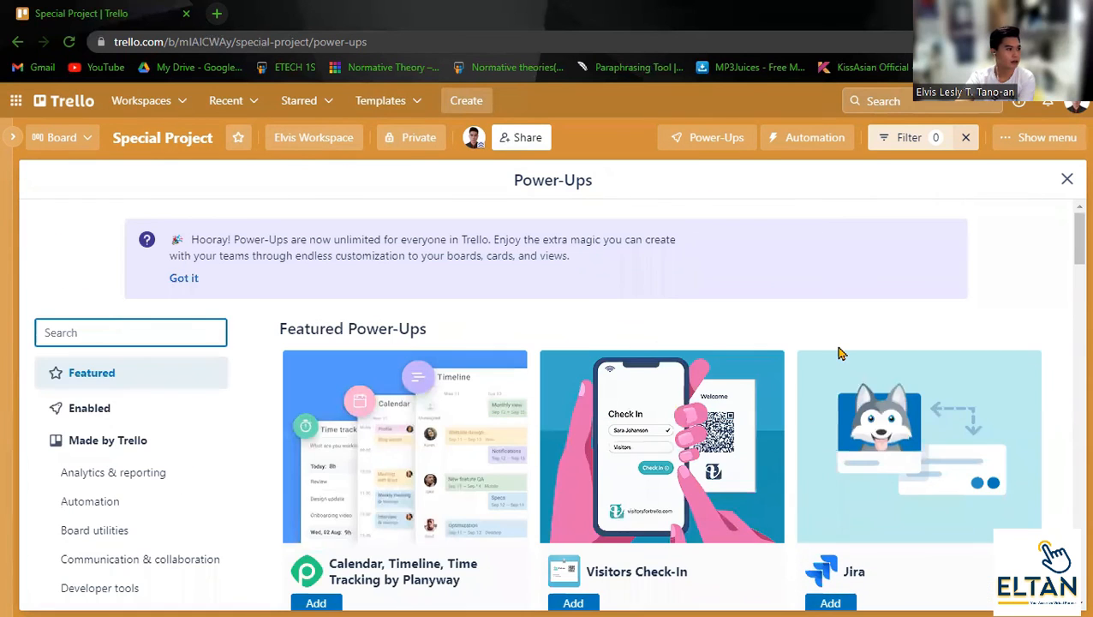
type("cu")
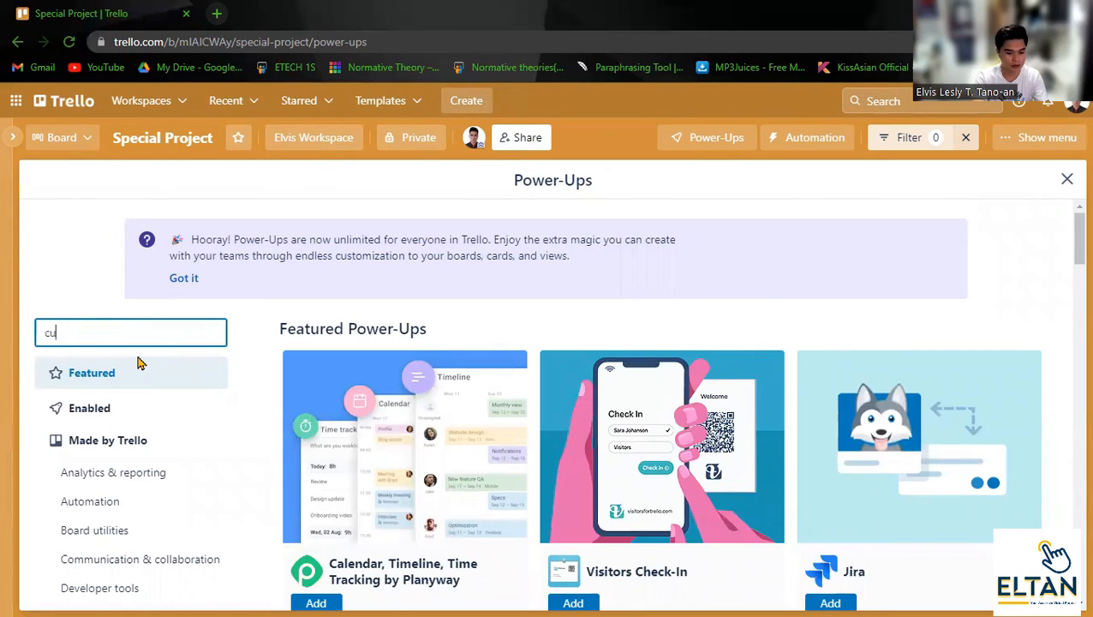
type("stom")
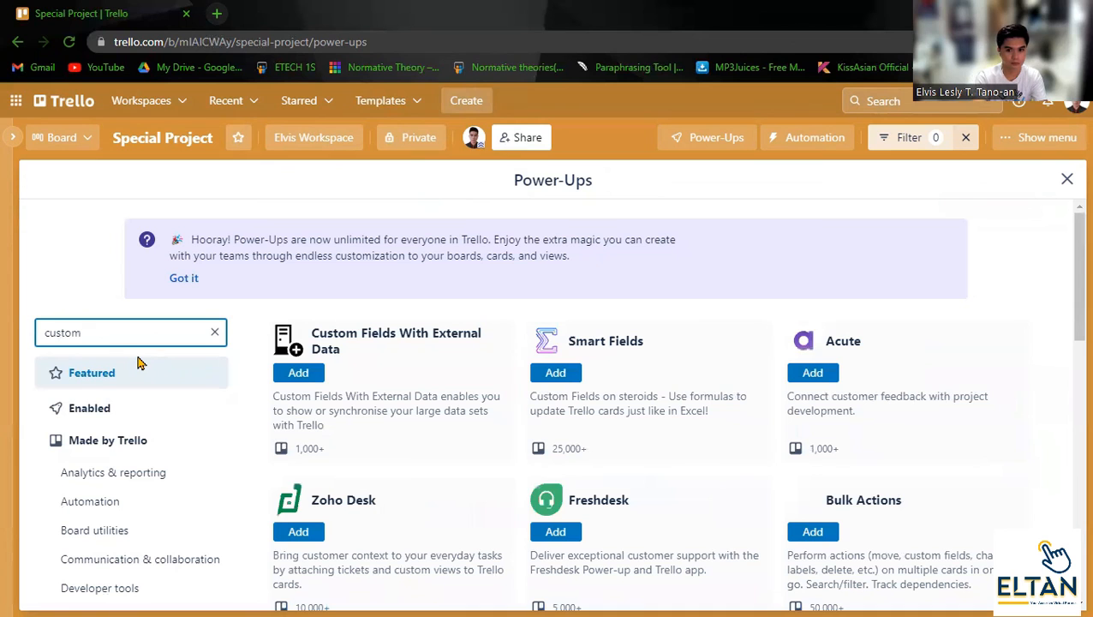
type(" field")
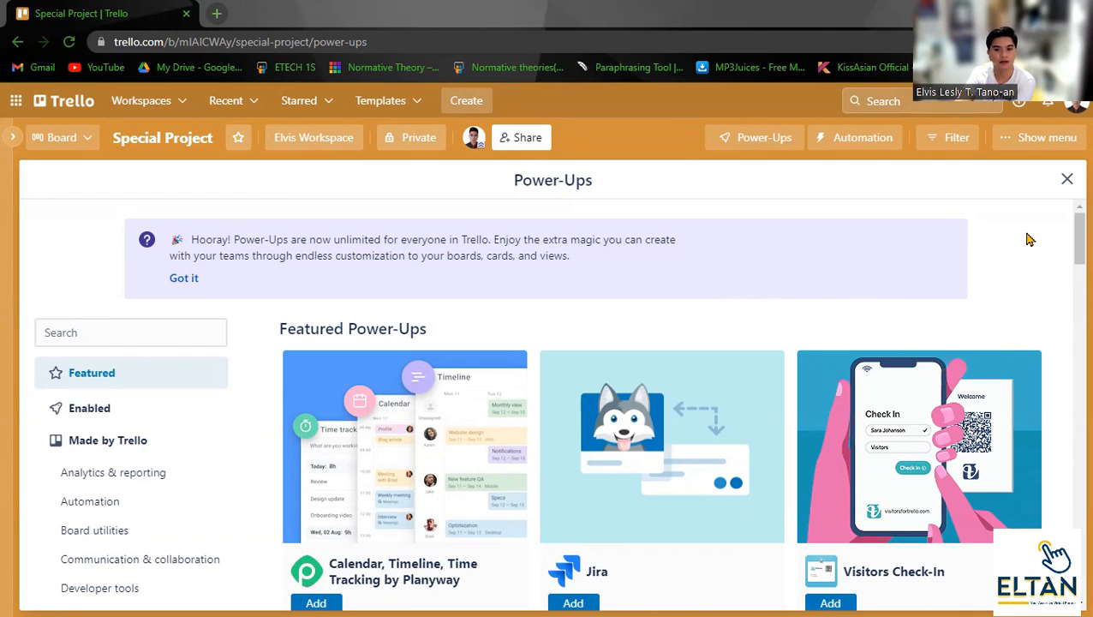
left_click(1066, 178)
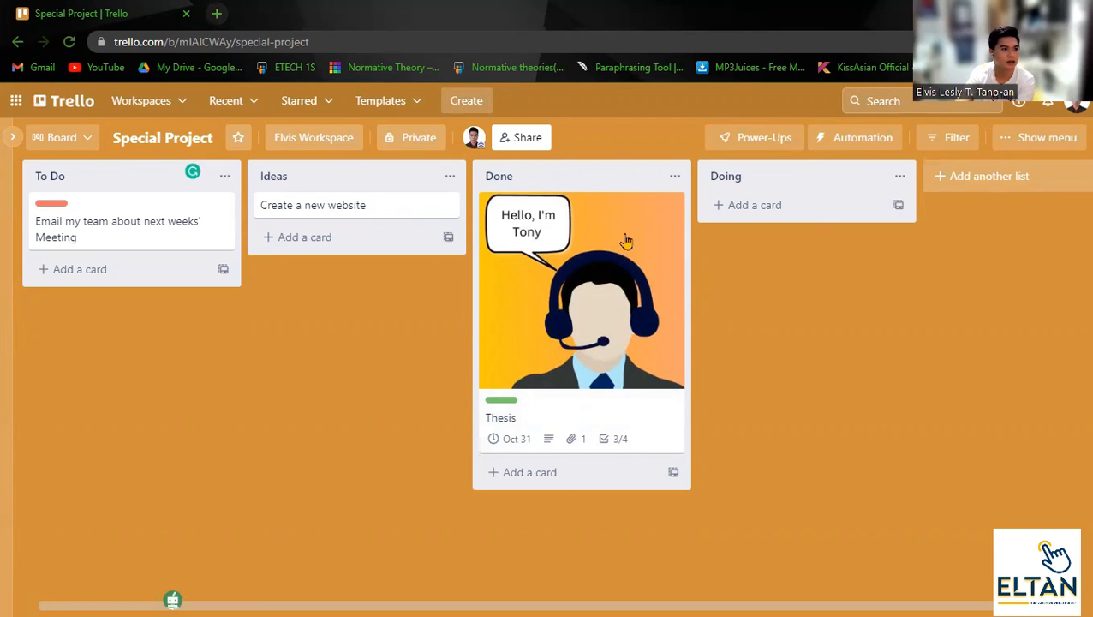
Archive the Done list and archive all cards in the Doing list on the Special Project board.
left_click(675, 176)
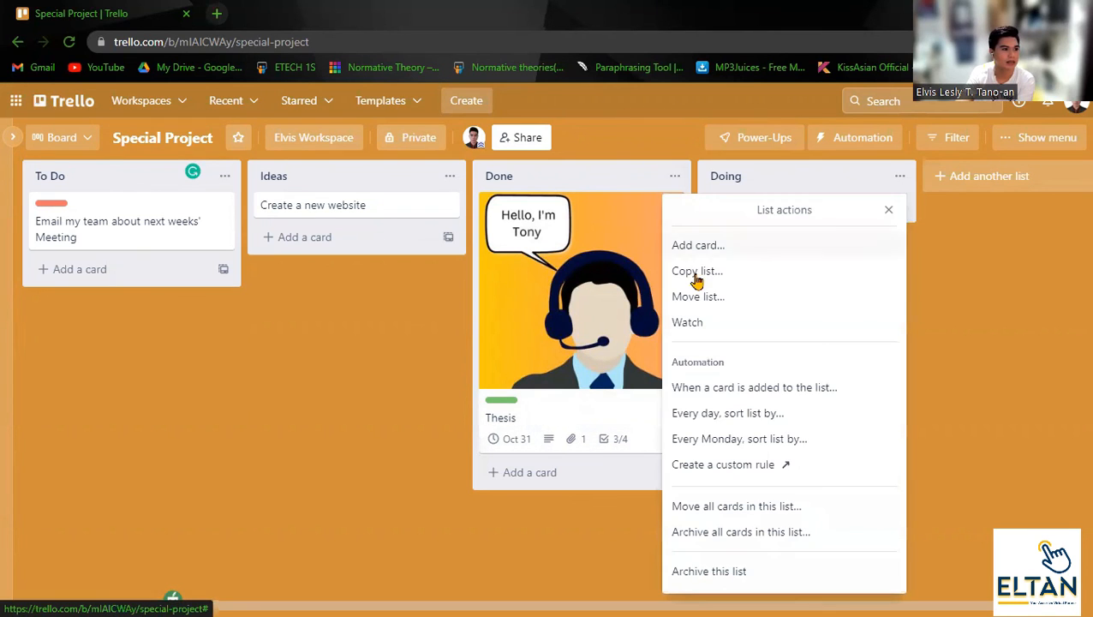
left_click(739, 571)
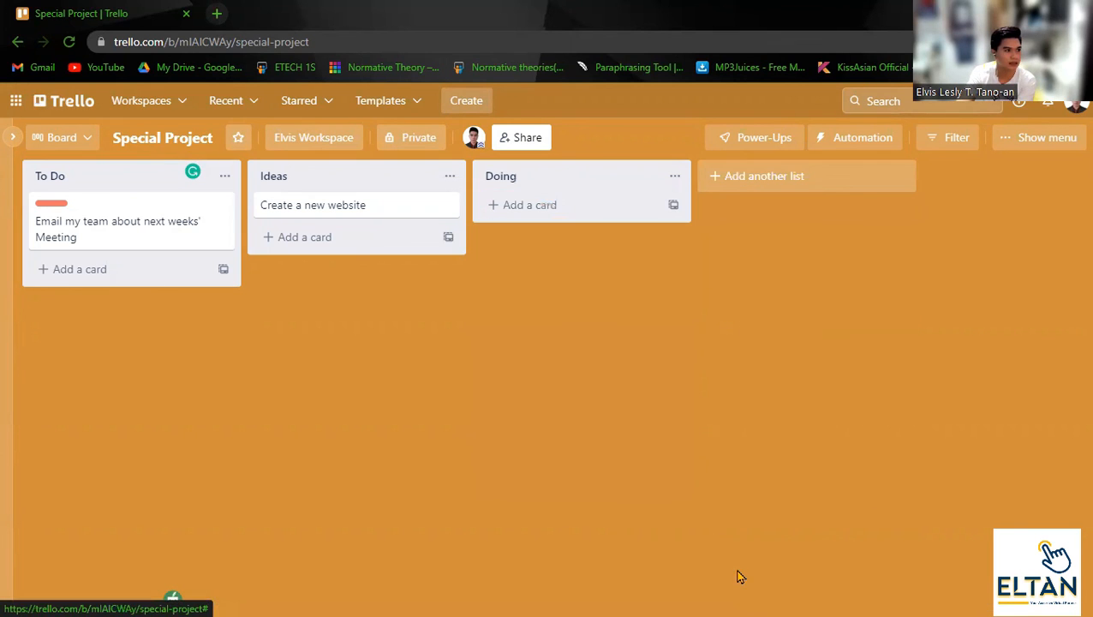
left_click(674, 177)
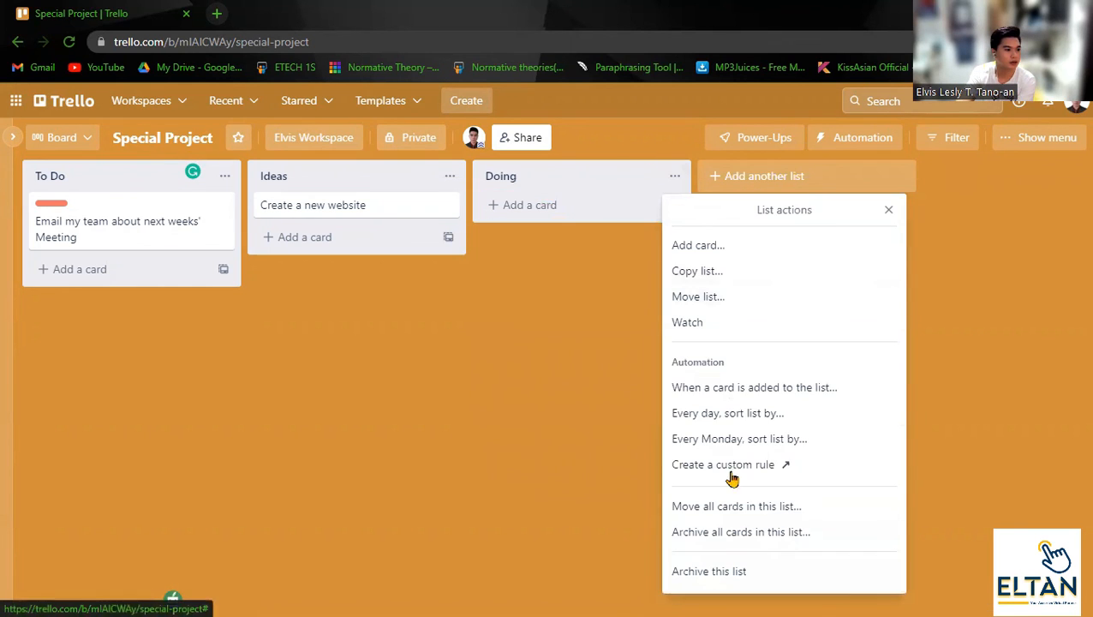
left_click(749, 536)
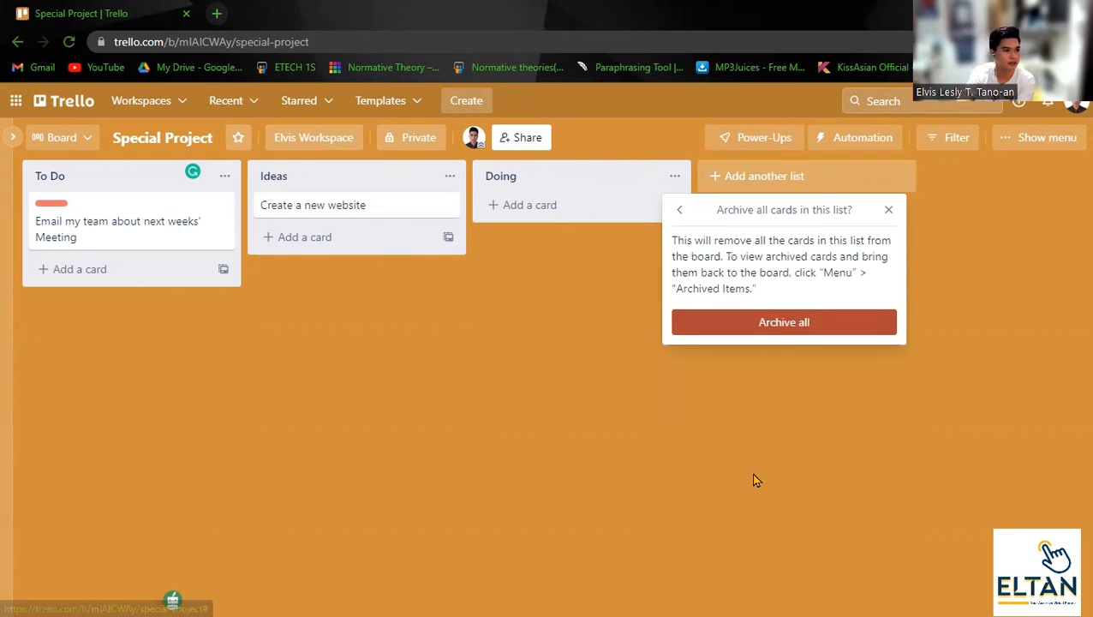
left_click(798, 321)
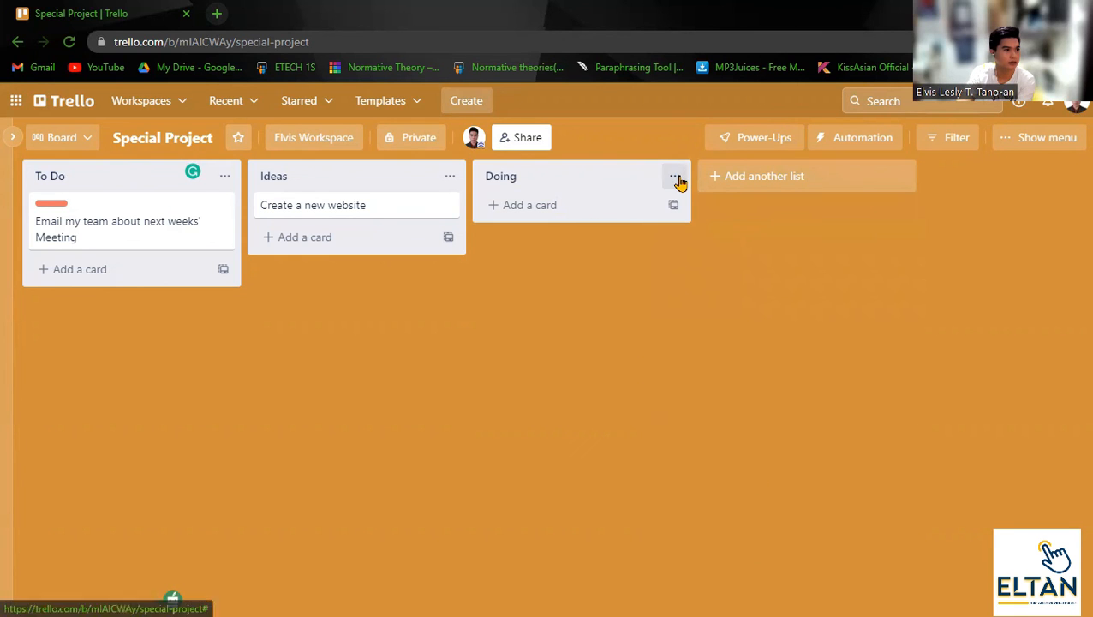